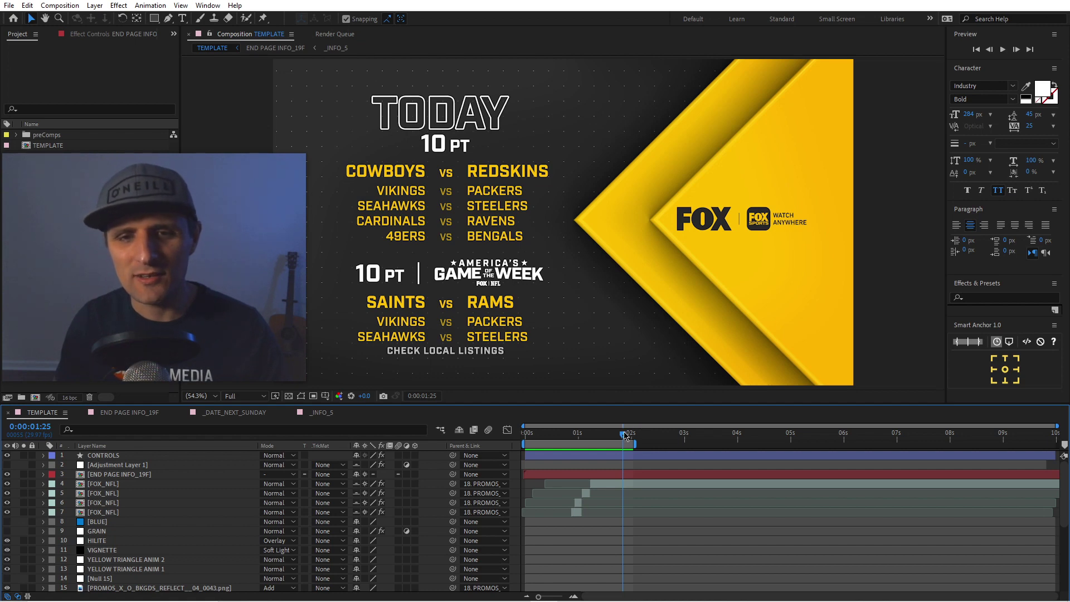
# Step: Play and scrub the TEMPLATE timeline to review the TODAY title and finished schedule card
pyautogui.moveTo(624, 434); pyautogui.dragTo(525, 434)
pyautogui.press('space')
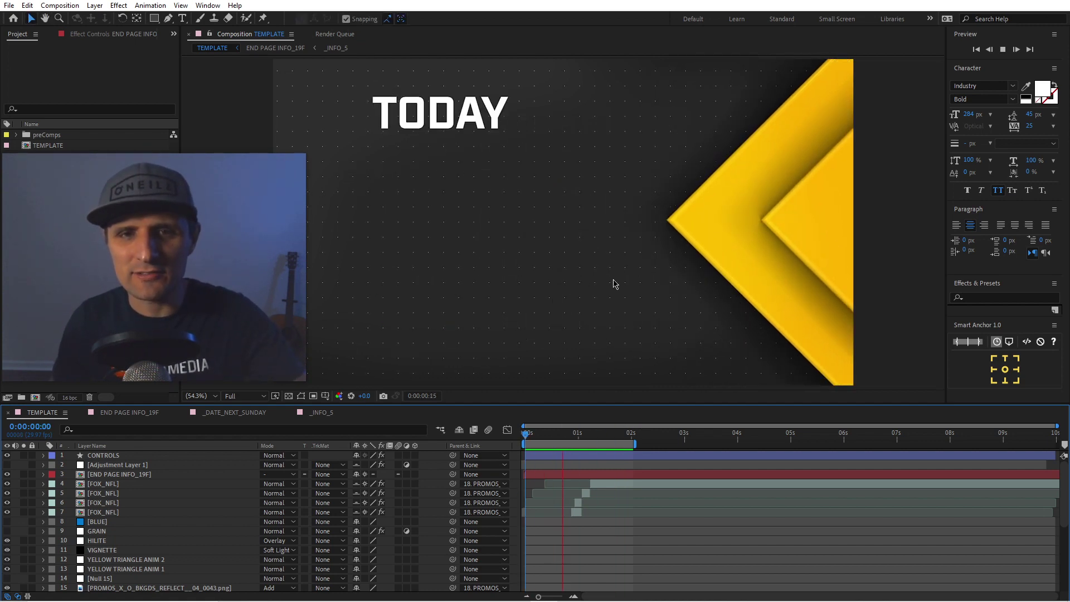
pyautogui.click(554, 434)
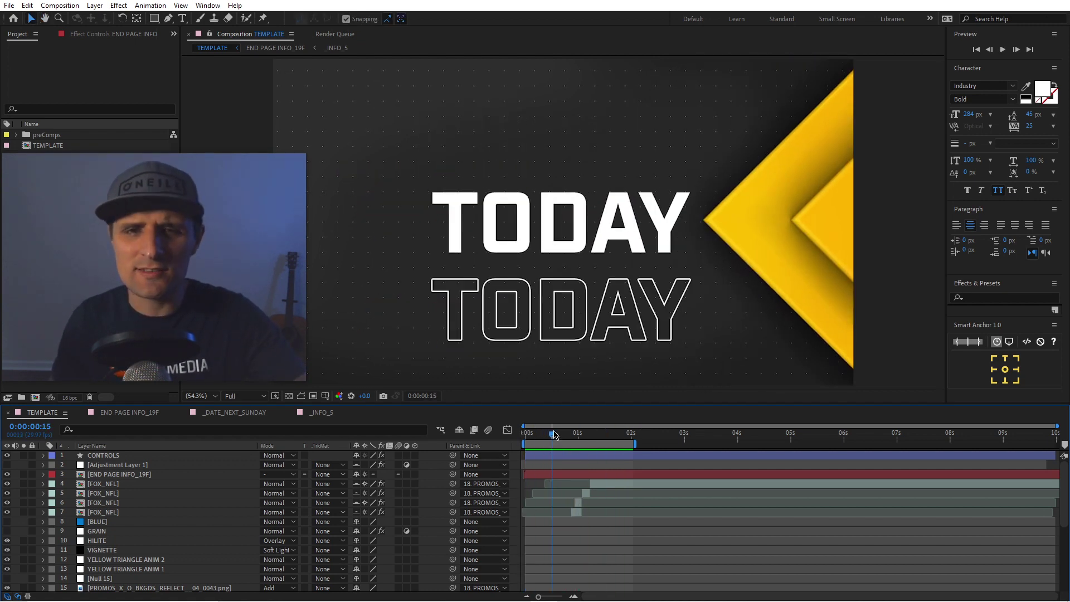
pyautogui.moveTo(555, 434); pyautogui.dragTo(577, 434)
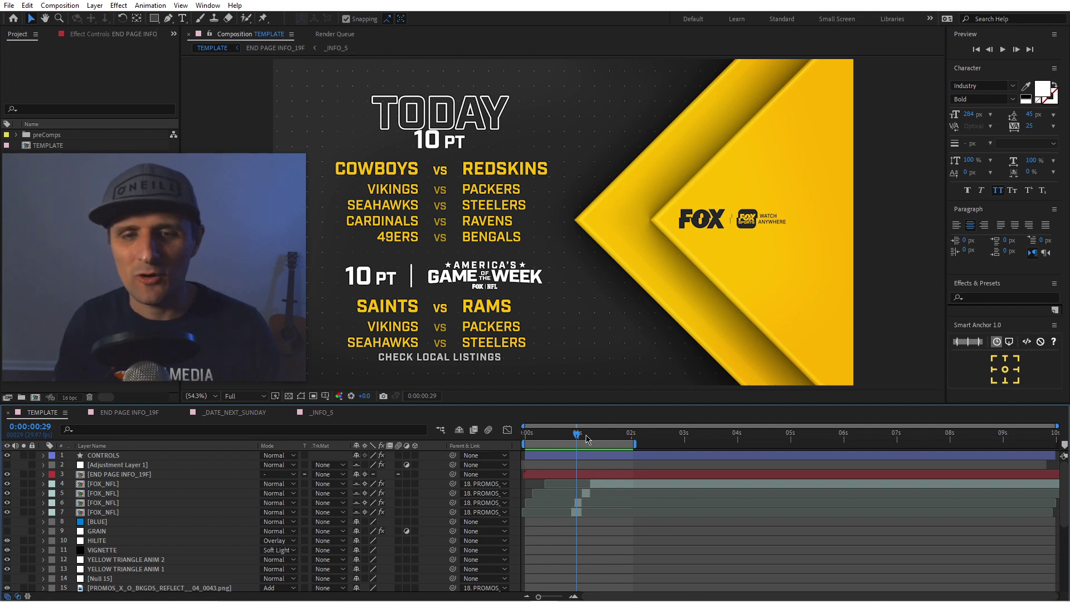
pyautogui.moveTo(587, 439)
pyautogui.mouseDown()
pyautogui.moveTo(603, 440)
pyautogui.moveTo(557, 441)
pyautogui.moveTo(583, 443)
pyautogui.mouseUp()
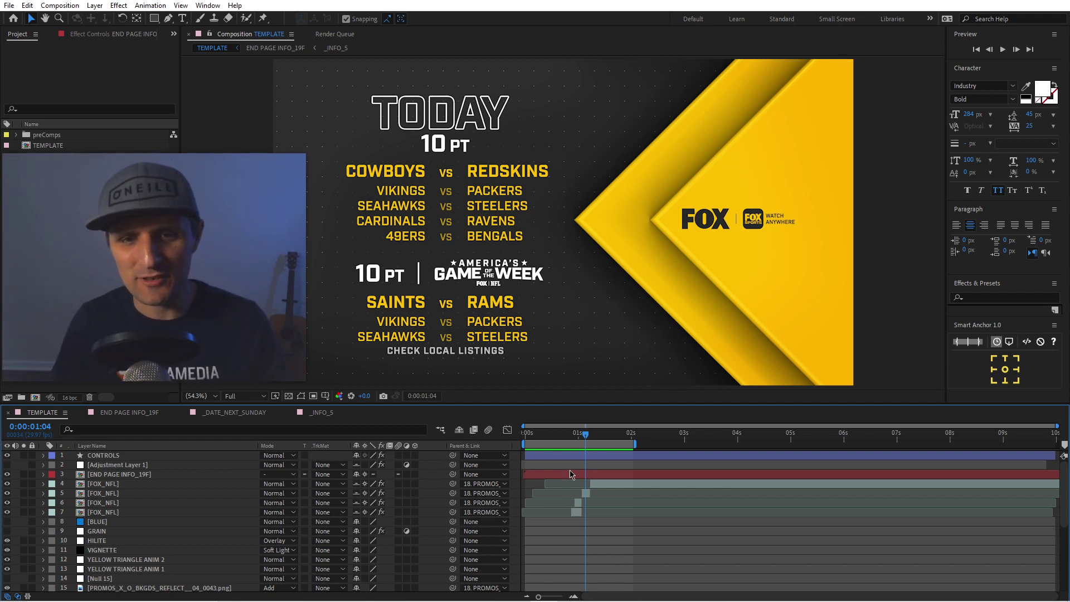
pyautogui.moveTo(594, 438); pyautogui.dragTo(613, 439)
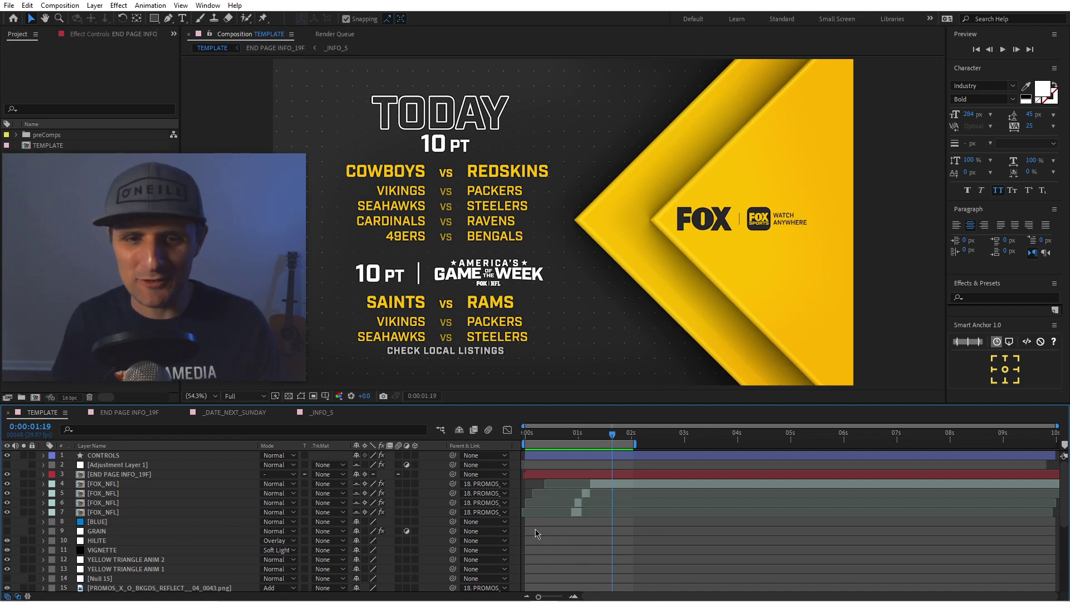
pyautogui.press('space')
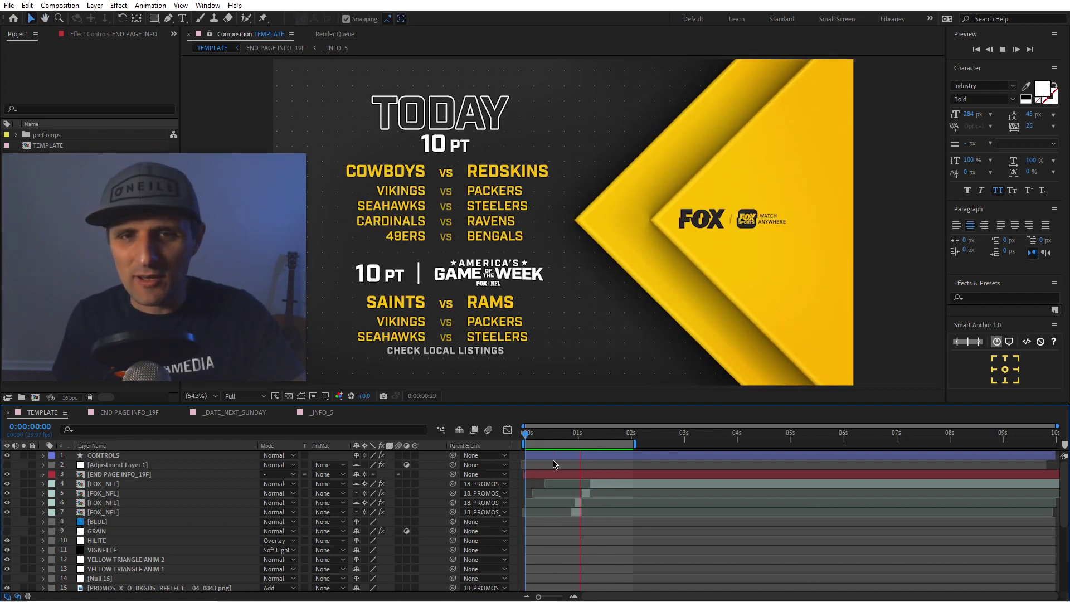
pyautogui.moveTo(606, 439); pyautogui.dragTo(619, 437)
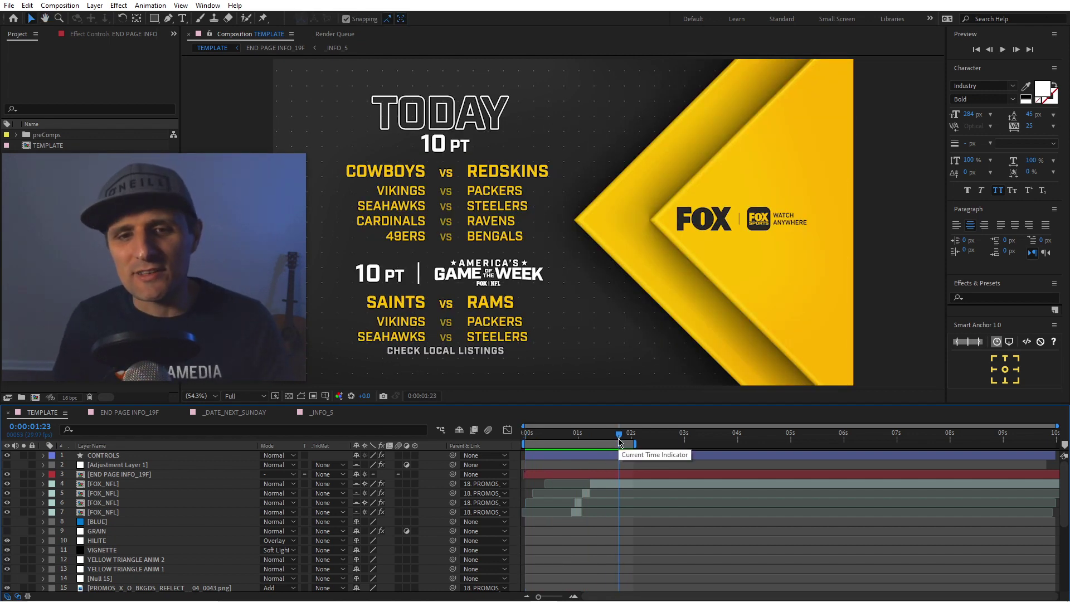
pyautogui.press('pageup')
pyautogui.press('pageup')
pyautogui.press('pageup')
pyautogui.press('pageup')
pyautogui.press('pageup')
pyautogui.press('pageup')
pyautogui.press('pageup')
pyautogui.press('pageup')
pyautogui.press('pageup')
pyautogui.press('pageup')
pyautogui.press('pageup')
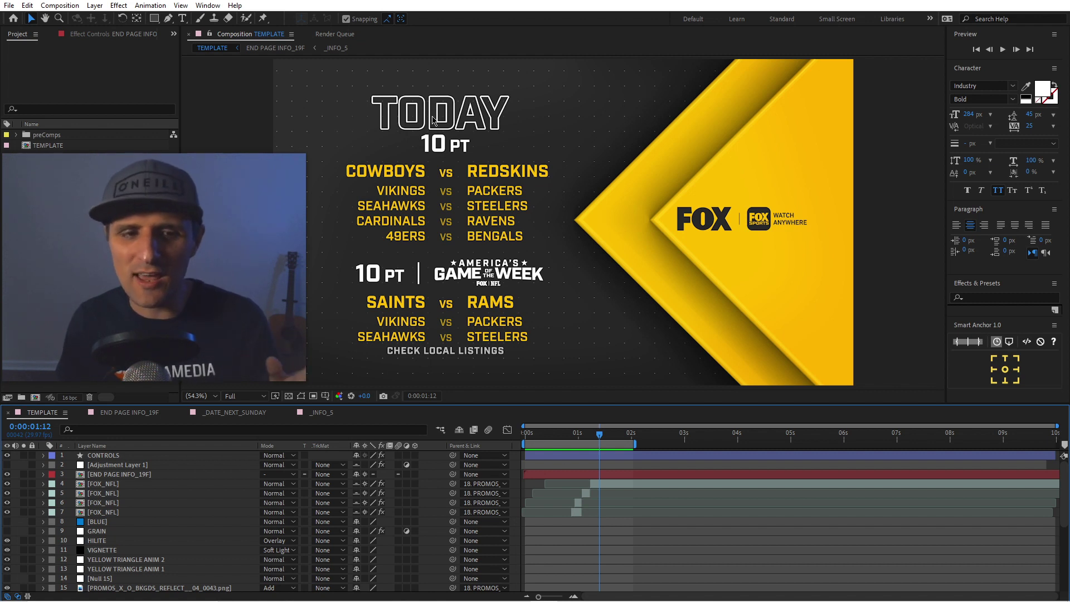
pyautogui.scroll(-3, 151, 501)
pyautogui.scroll(3, 167, 535)
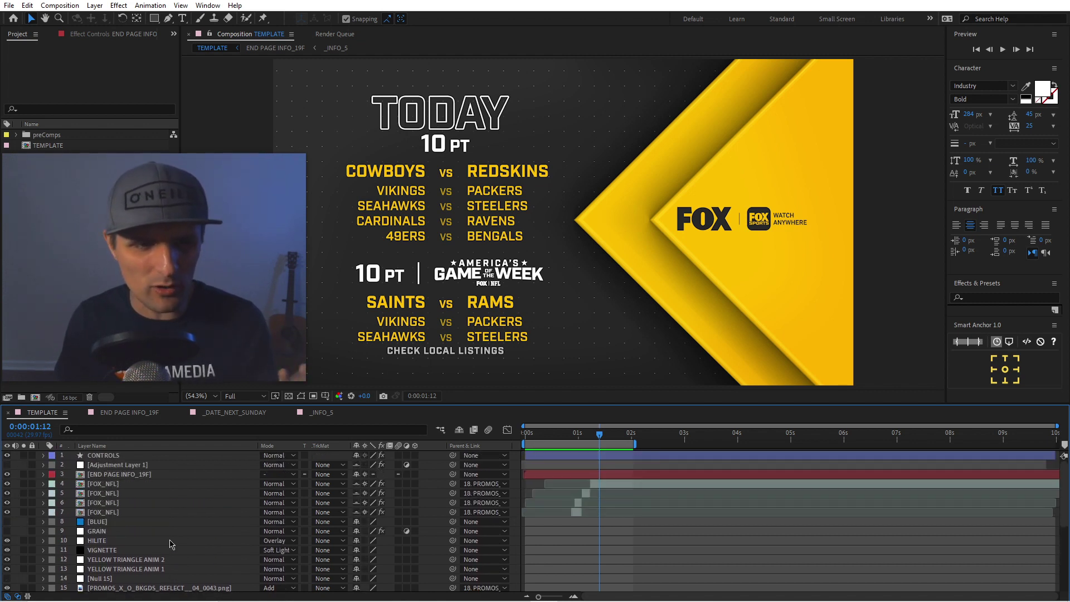
# Step: Inspect the END PAGE INFO_19F, _INFO_5 and _DATE_NEXT_SUNDAY precomps, then rewatch the TEMPLATE title transition
pyautogui.click(142, 477)
pyautogui.doubleClick(142, 477)
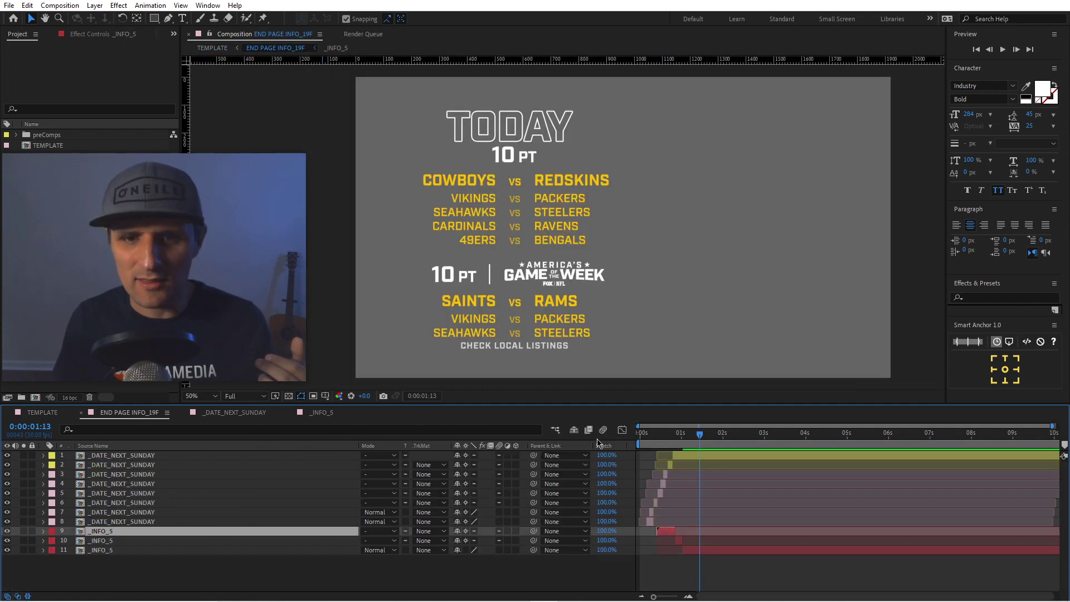
pyautogui.doubleClick(225, 532)
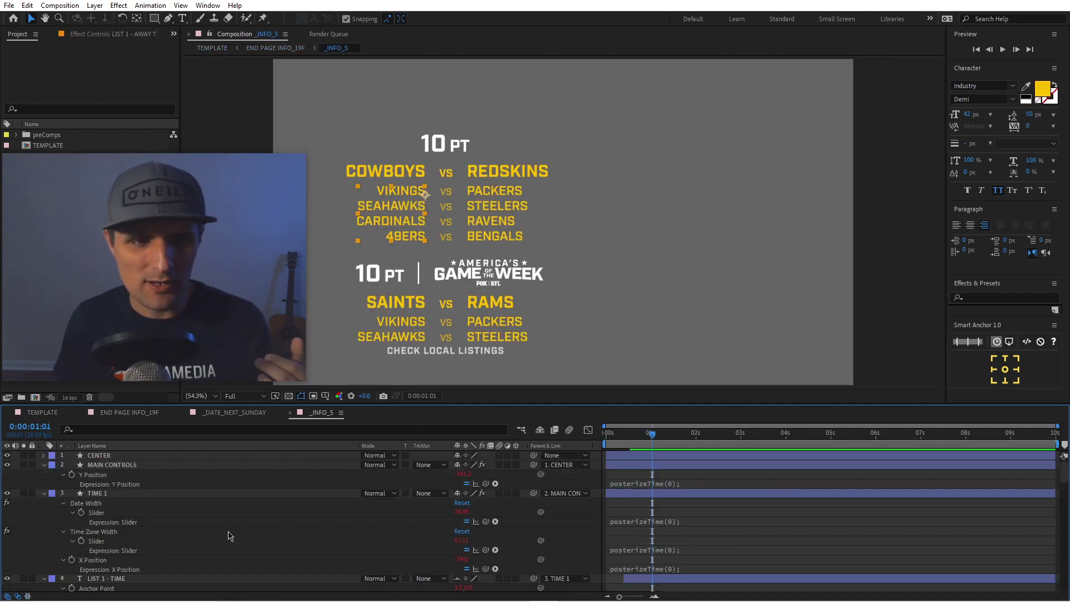
pyautogui.press('Tab')
pyautogui.click(279, 522)
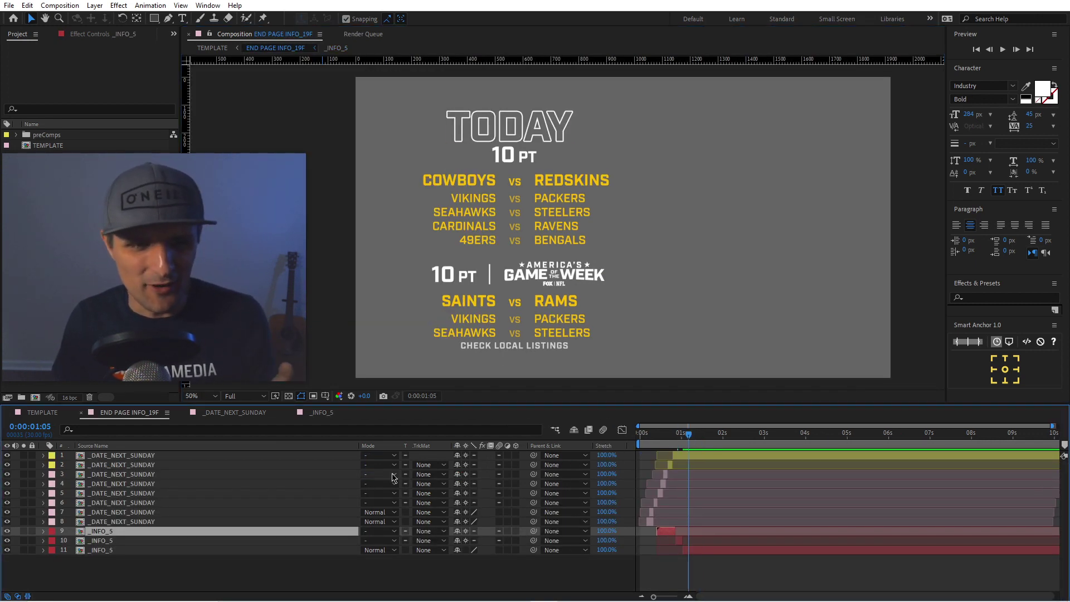
pyautogui.click(514, 130)
pyautogui.doubleClick(188, 459)
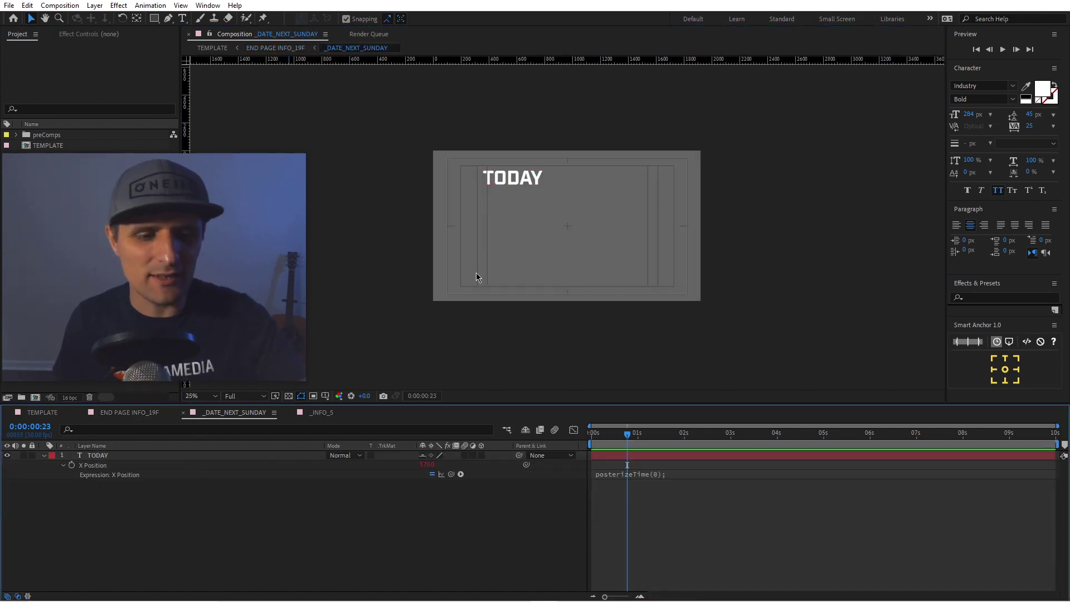
pyautogui.press('Tab')
pyautogui.click(363, 311)
pyautogui.press('Tab')
pyautogui.click(362, 323)
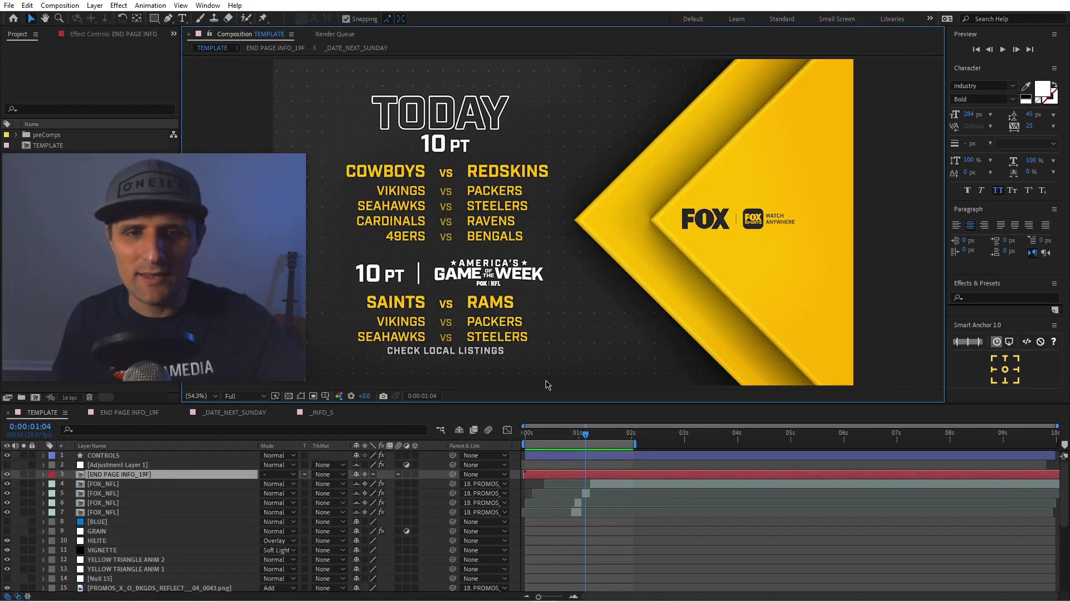
pyautogui.moveTo(579, 433); pyautogui.dragTo(550, 440)
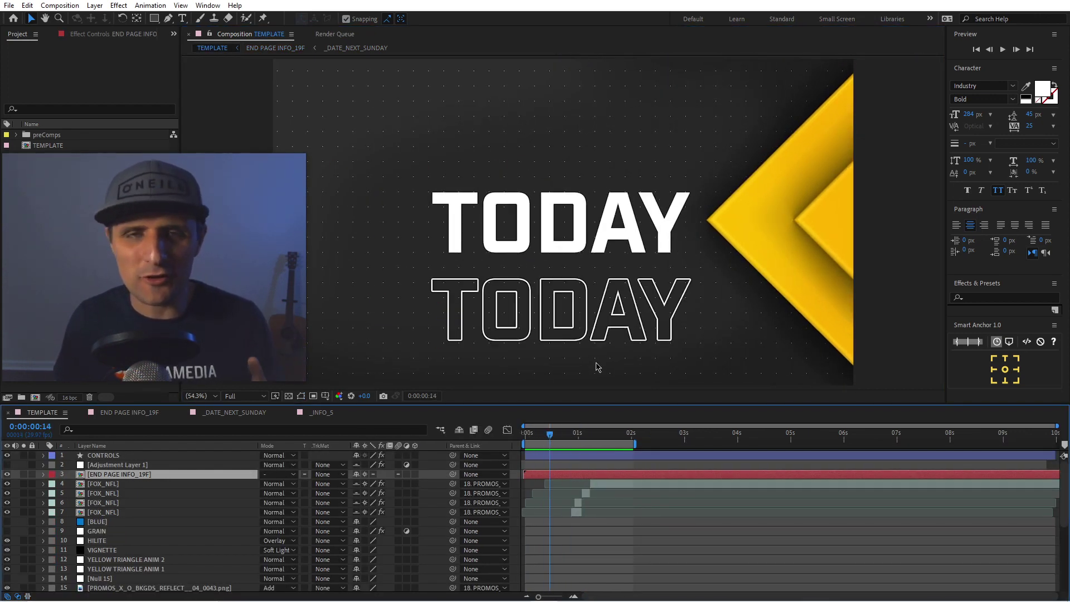
pyautogui.moveTo(550, 437); pyautogui.dragTo(582, 439)
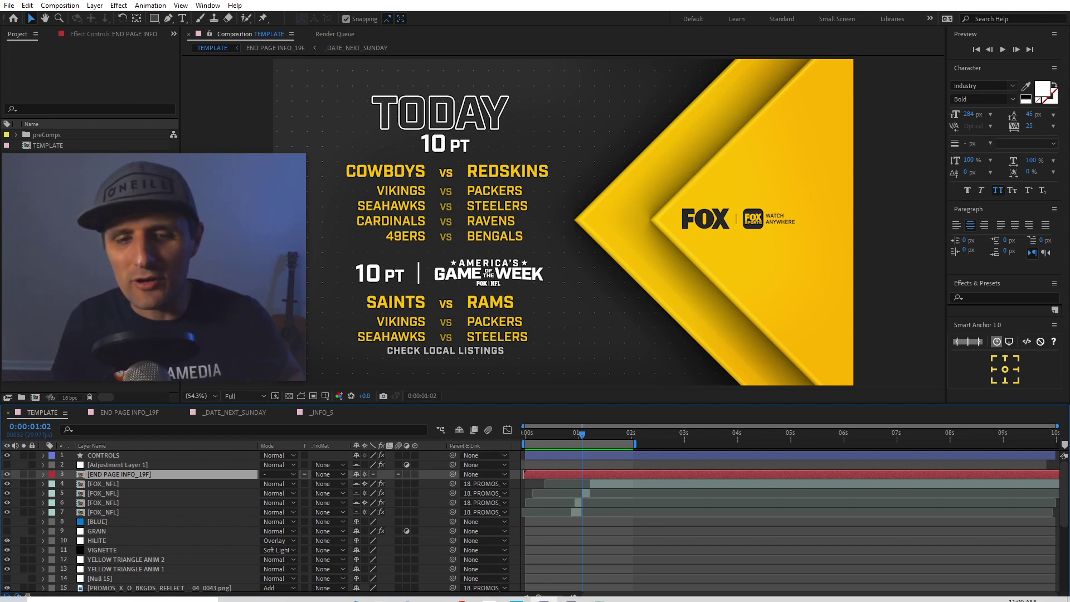
# Step: Swap the old V2 end-page clip for the NFL ENDPAGE template and play it back
pyautogui.click(571, 590)
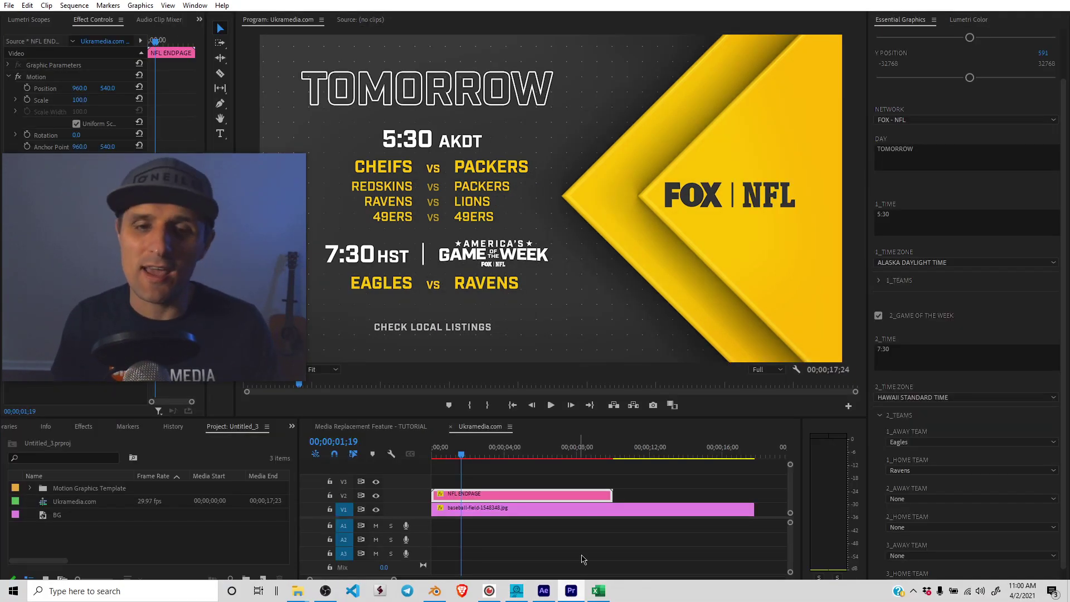
pyautogui.click(531, 493)
pyautogui.press('Delete')
pyautogui.click(887, 39)
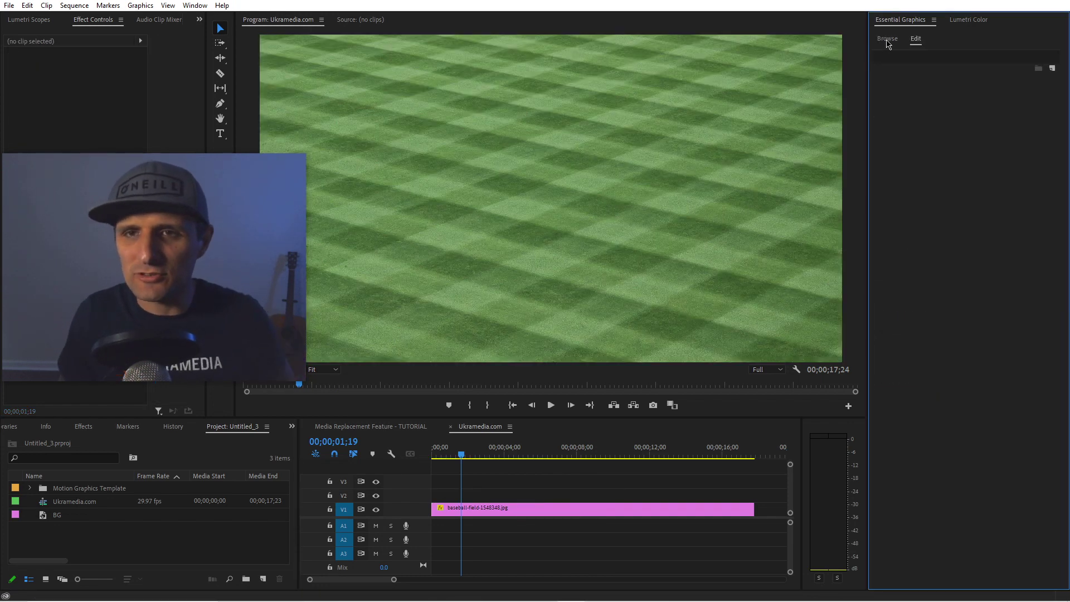
pyautogui.moveTo(964, 179); pyautogui.dragTo(556, 492)
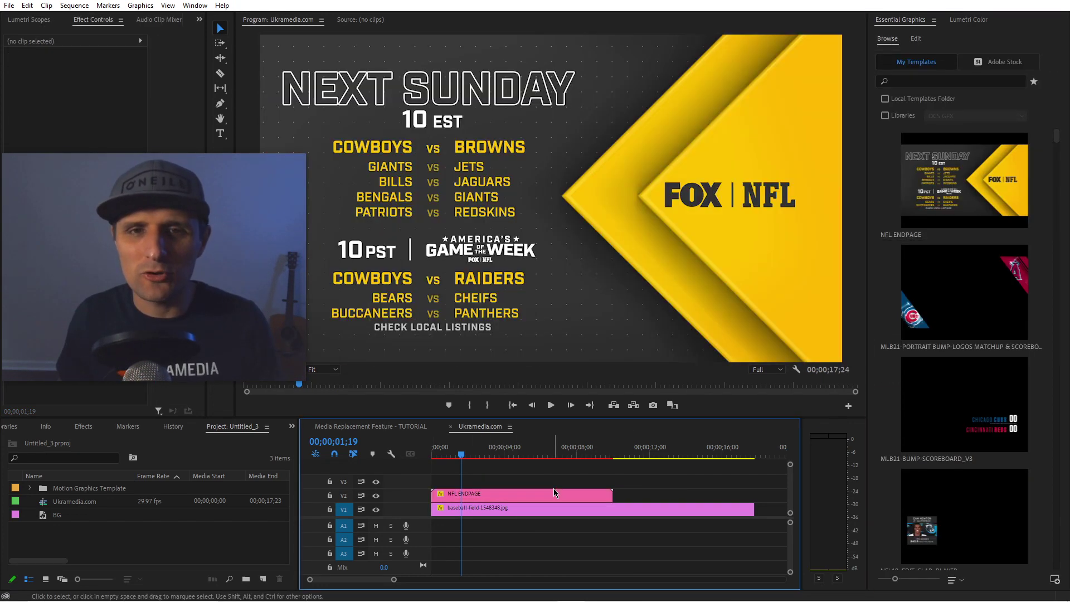
pyautogui.press('Home')
pyautogui.press('space')
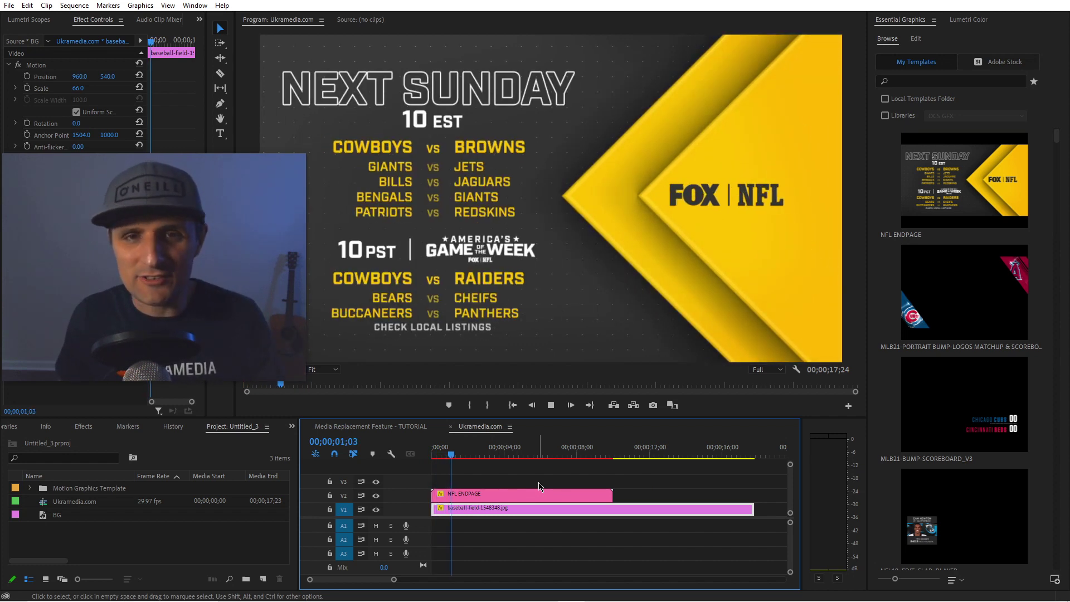
pyautogui.click(527, 498)
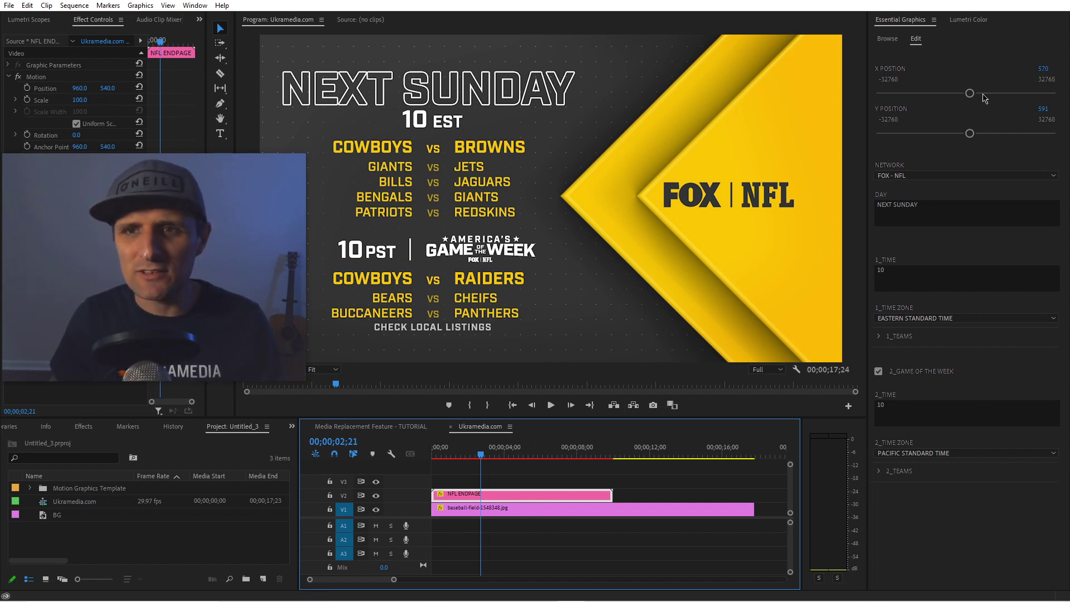
# Step: Adjust the schedule text block's X/Y Position sliders
pyautogui.click(1043, 80)
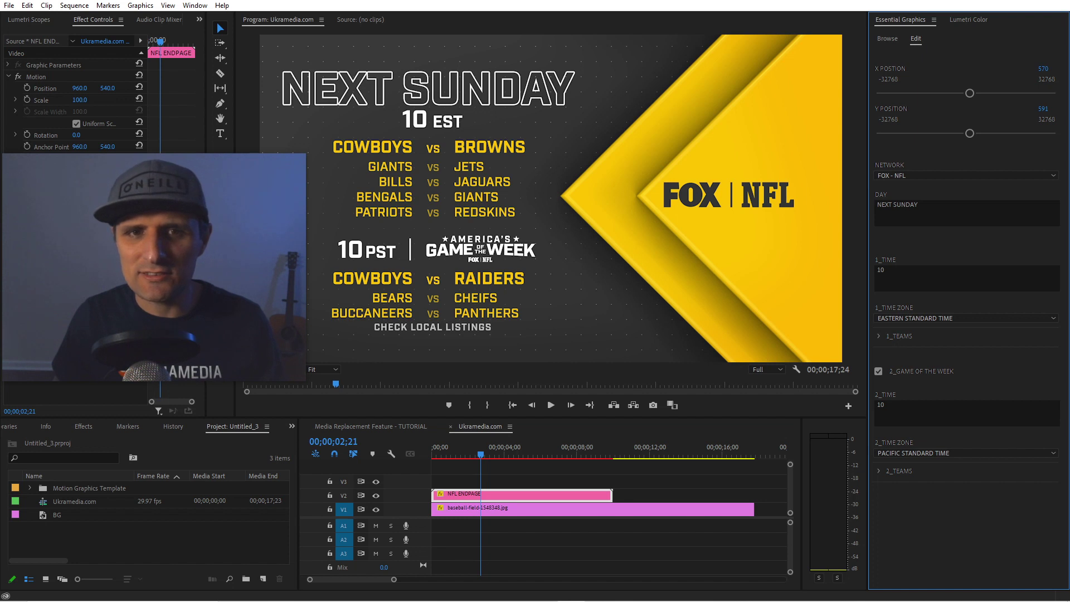
pyautogui.moveTo(1042, 69); pyautogui.dragTo(1034, 151)
pyautogui.moveTo(1042, 109); pyautogui.dragTo(1045, 109)
pyautogui.moveTo(1043, 69); pyautogui.dragTo(1028, 68)
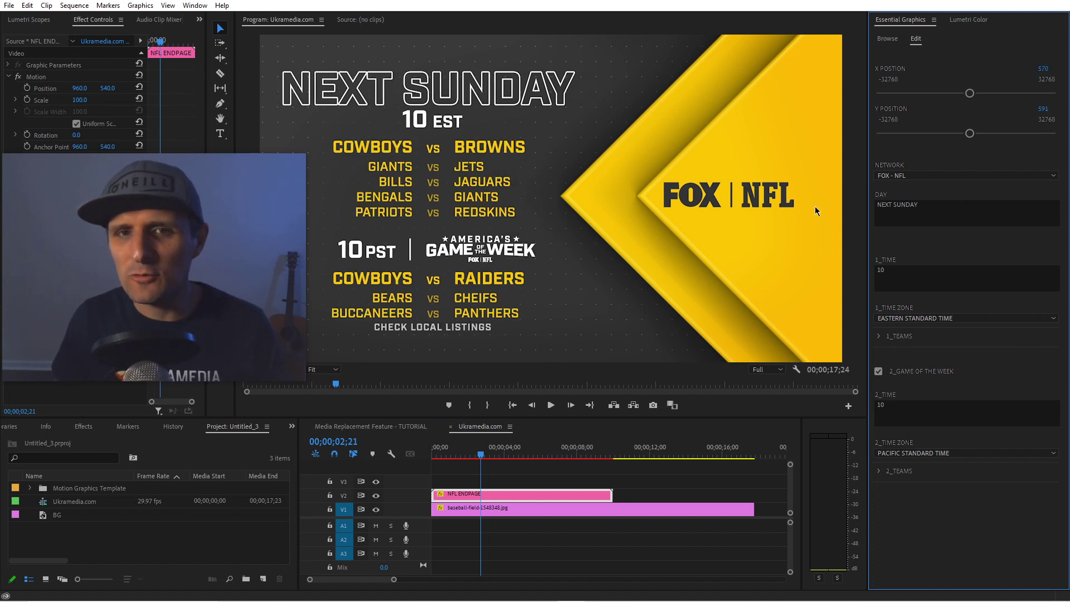
# Step: Set the Network dropdown to FOX - Watch Anywhere
pyautogui.click(913, 177)
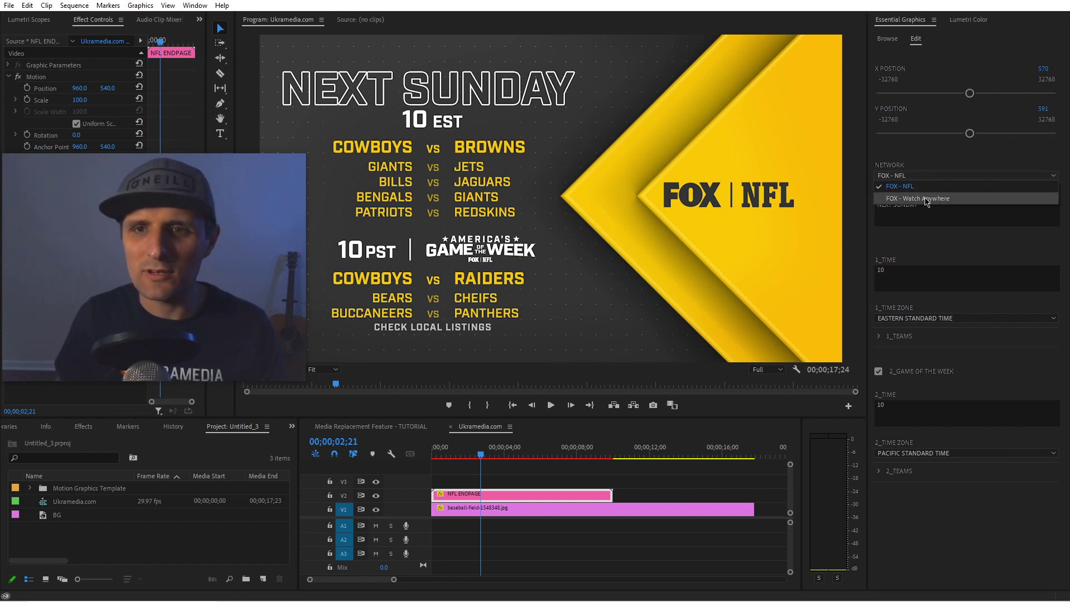
pyautogui.click(926, 200)
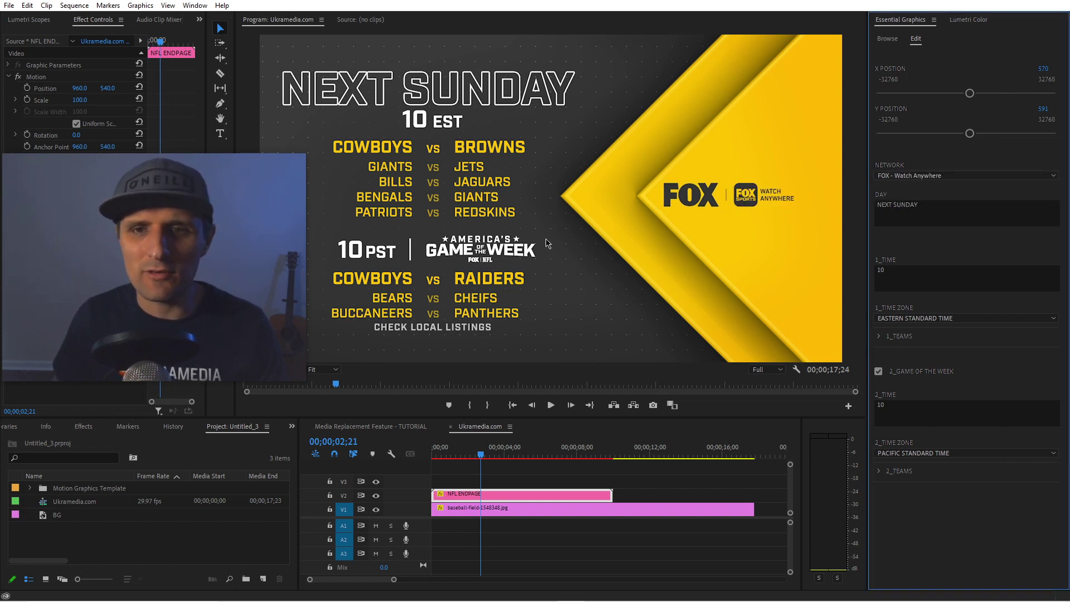
pyautogui.click(941, 176)
pyautogui.click(927, 189)
pyautogui.click(923, 176)
pyautogui.click(908, 200)
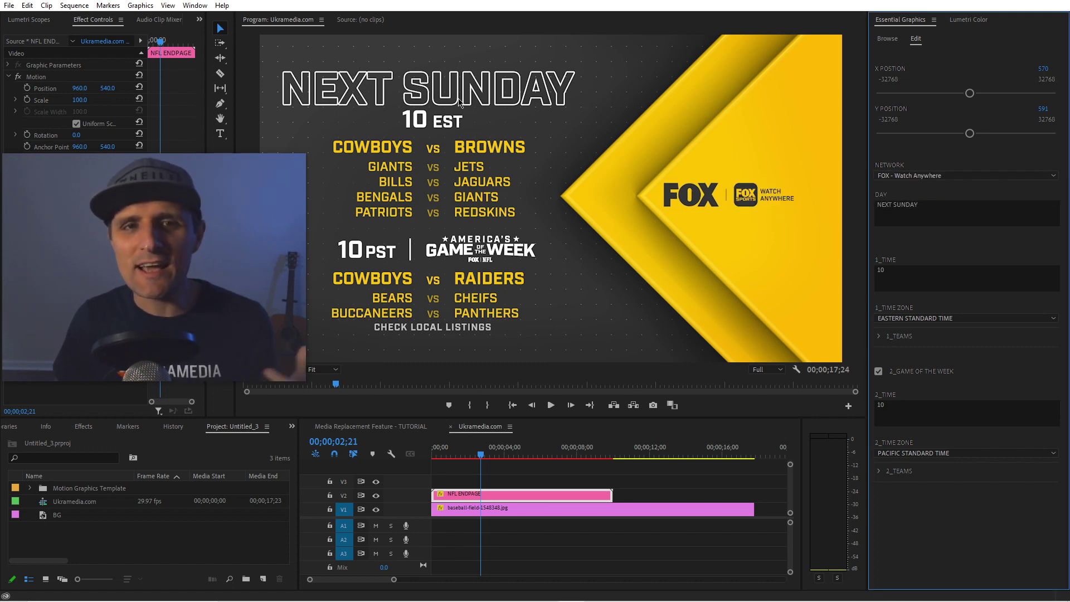
# Step: Change the DAY heading from NEXT SUNDAY to TODAY and play the end page to check it
pyautogui.click(941, 203)
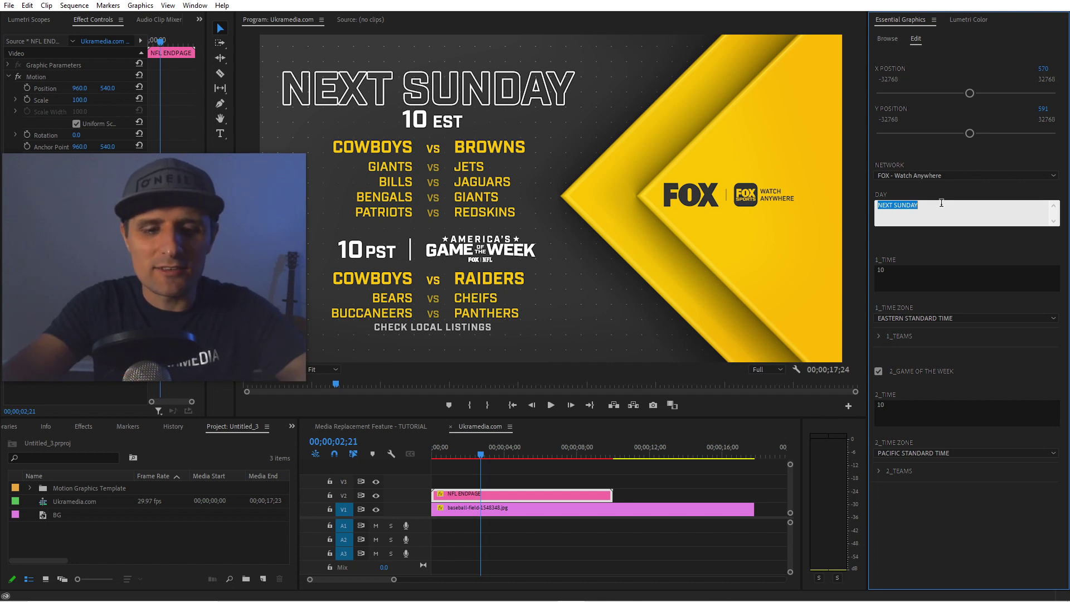
pyautogui.write('TODAY')
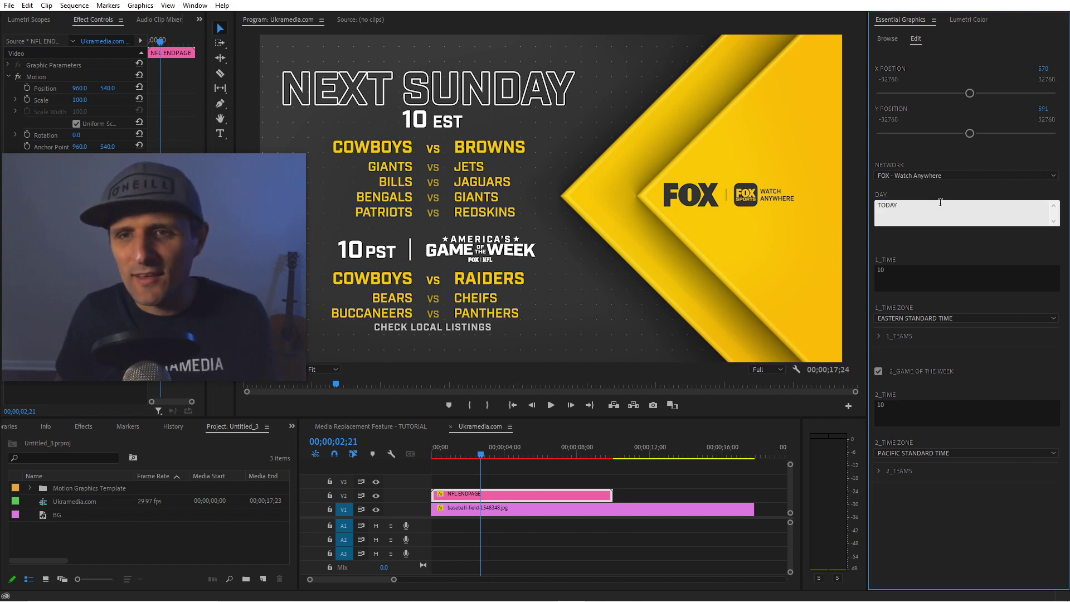
pyautogui.press('Return')
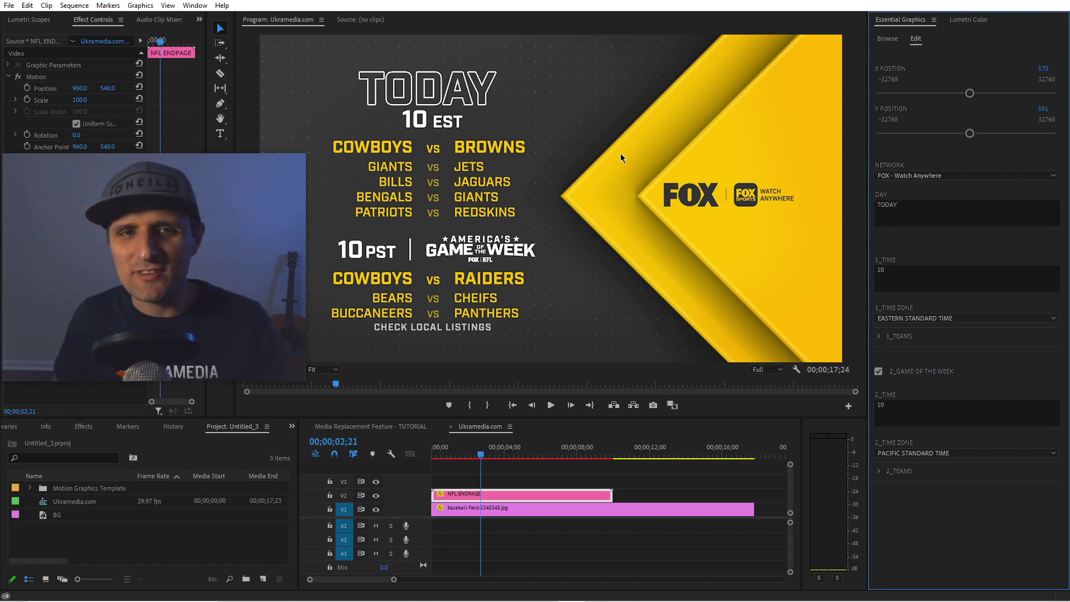
pyautogui.moveTo(480, 453); pyautogui.dragTo(433, 453)
pyautogui.press('space')
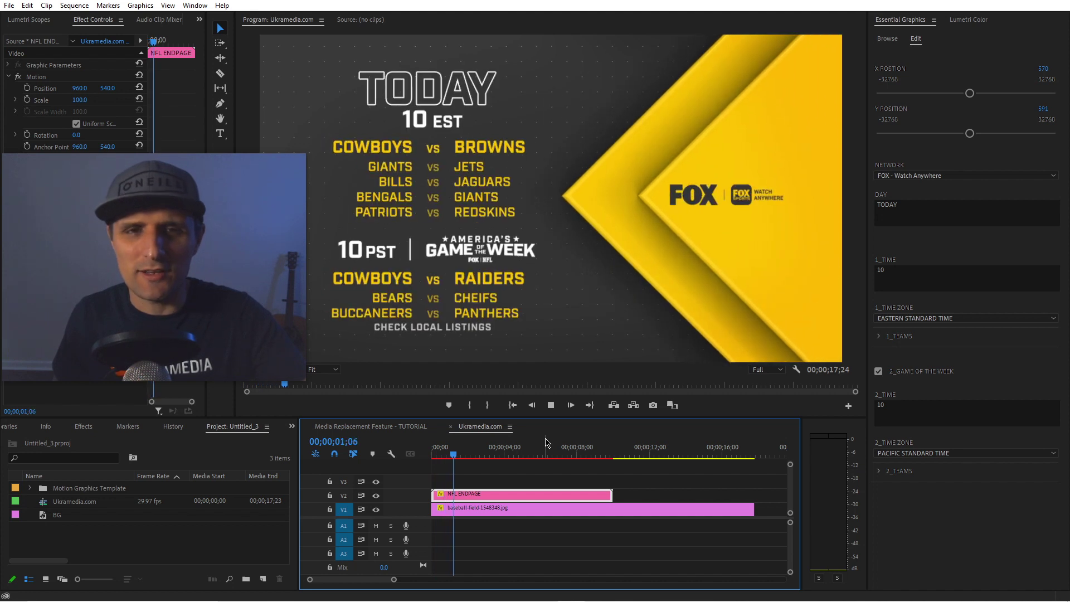
pyautogui.press('space')
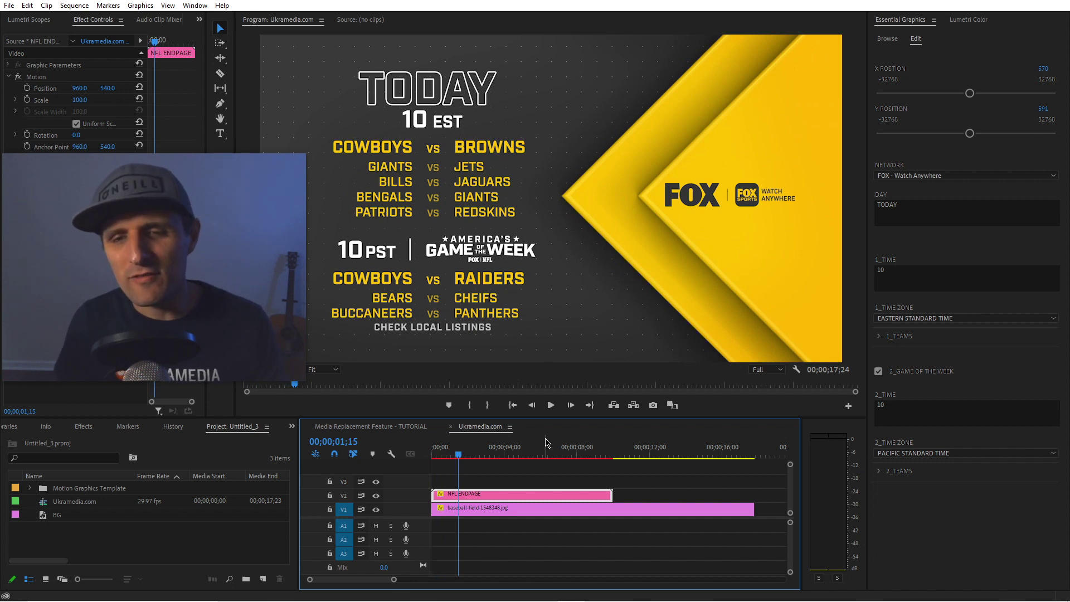
# Step: Enter 7:30 as the first game time in 1_TIME
pyautogui.click(916, 288)
pyautogui.write('7')
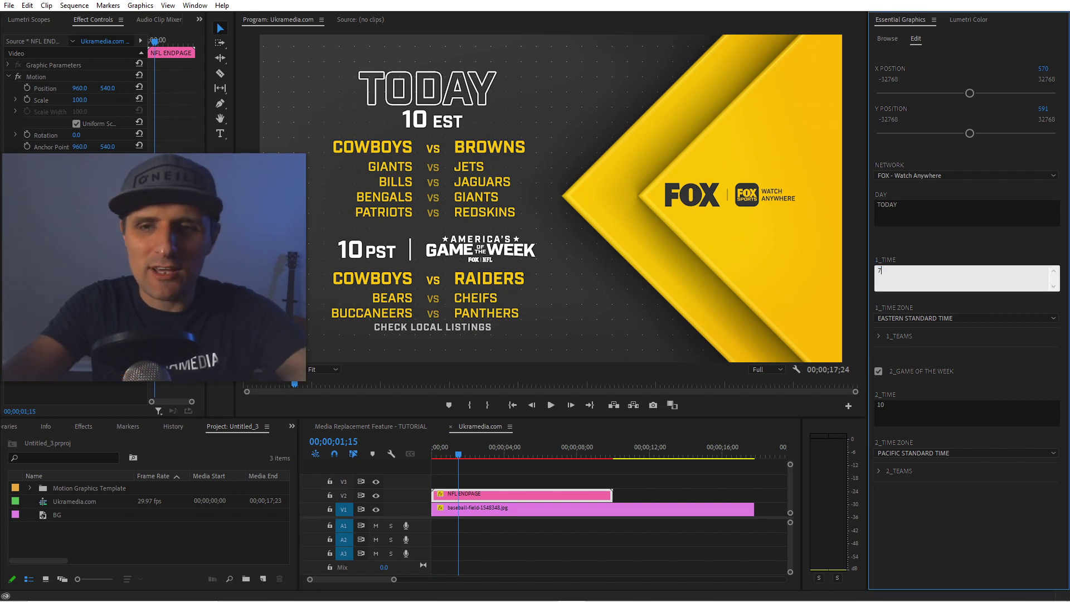
pyautogui.write(':30')
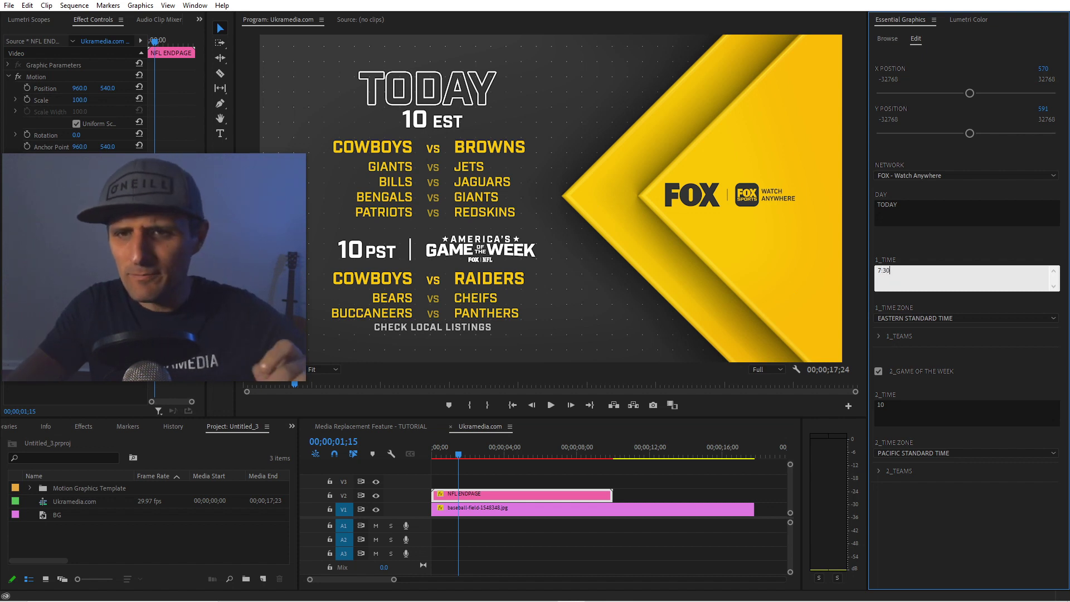
pyautogui.click(649, 474)
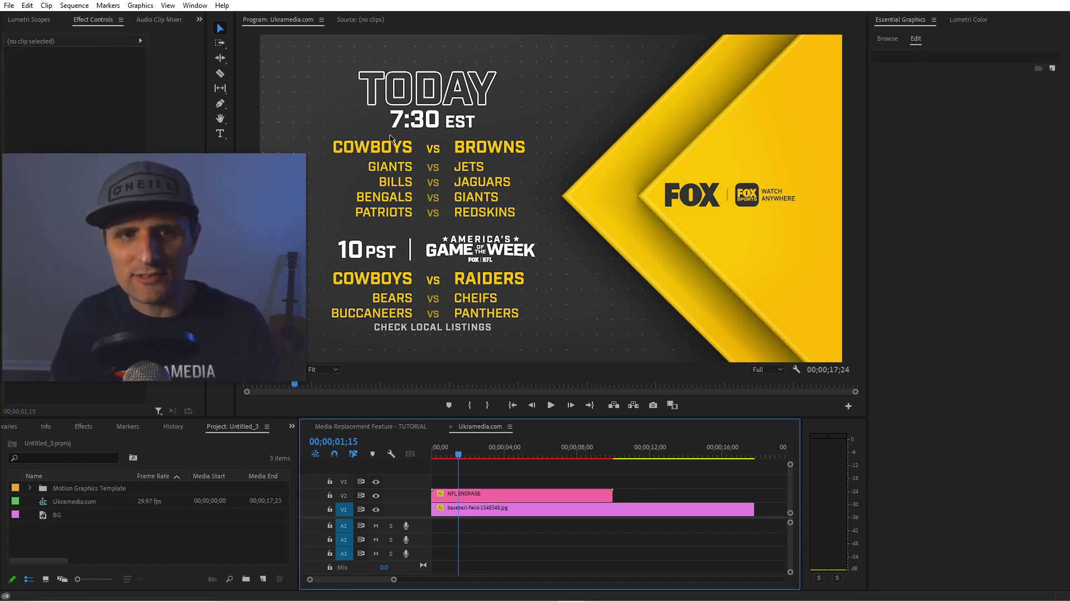
pyautogui.click(536, 493)
# Step: Try several time zones, then settle on Eastern Standard Time for 1_TIME ZONE
pyautogui.click(936, 318)
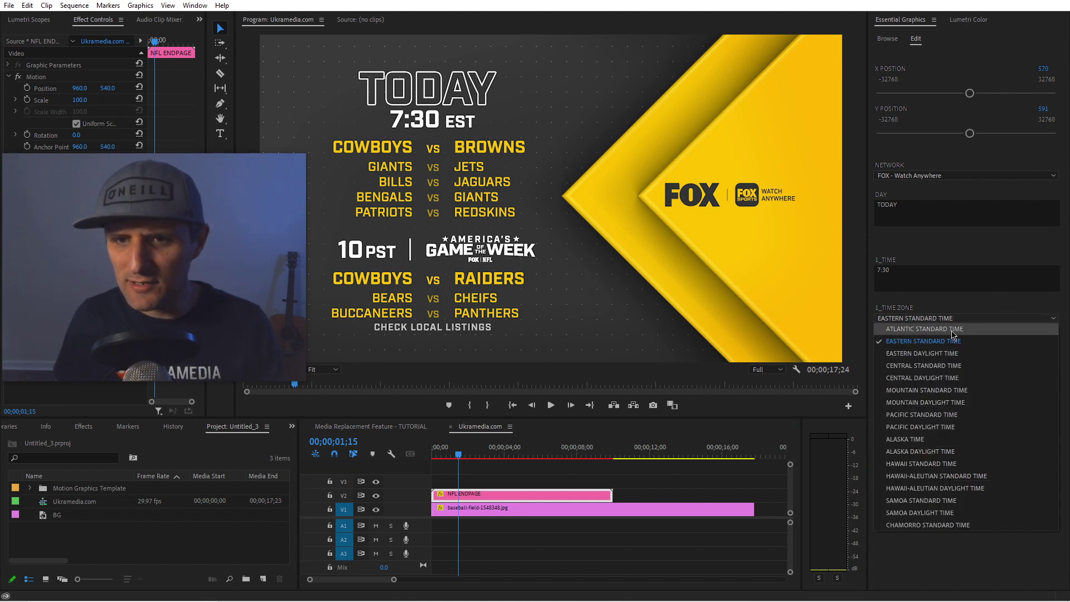
pyautogui.click(951, 330)
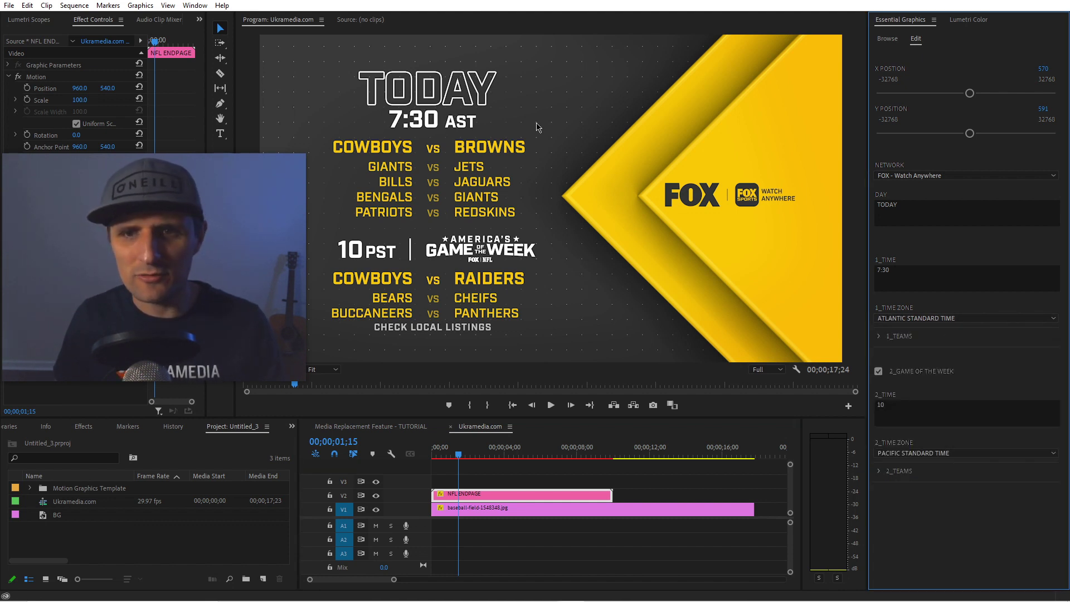
pyautogui.click(907, 319)
pyautogui.click(920, 430)
pyautogui.click(924, 319)
pyautogui.click(938, 468)
pyautogui.press('Up')
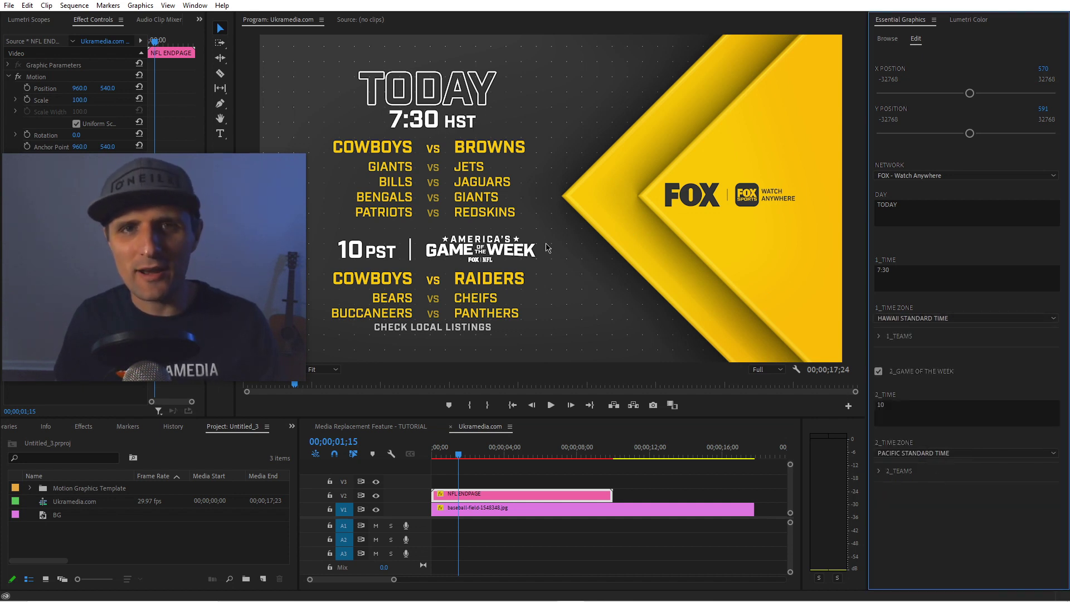
pyautogui.click(943, 319)
pyautogui.click(929, 376)
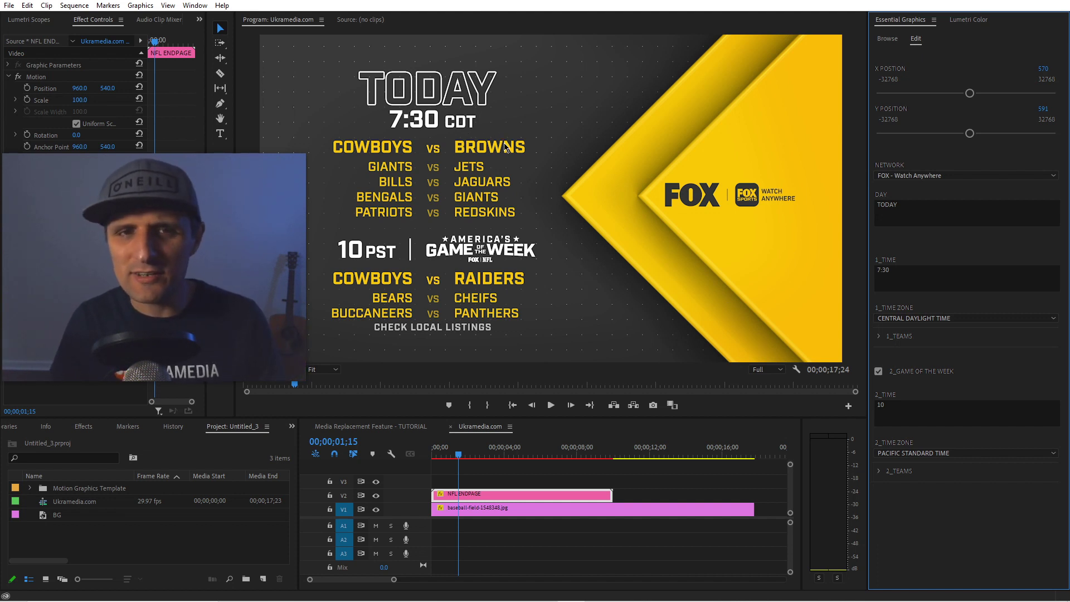
pyautogui.click(941, 319)
pyautogui.click(939, 347)
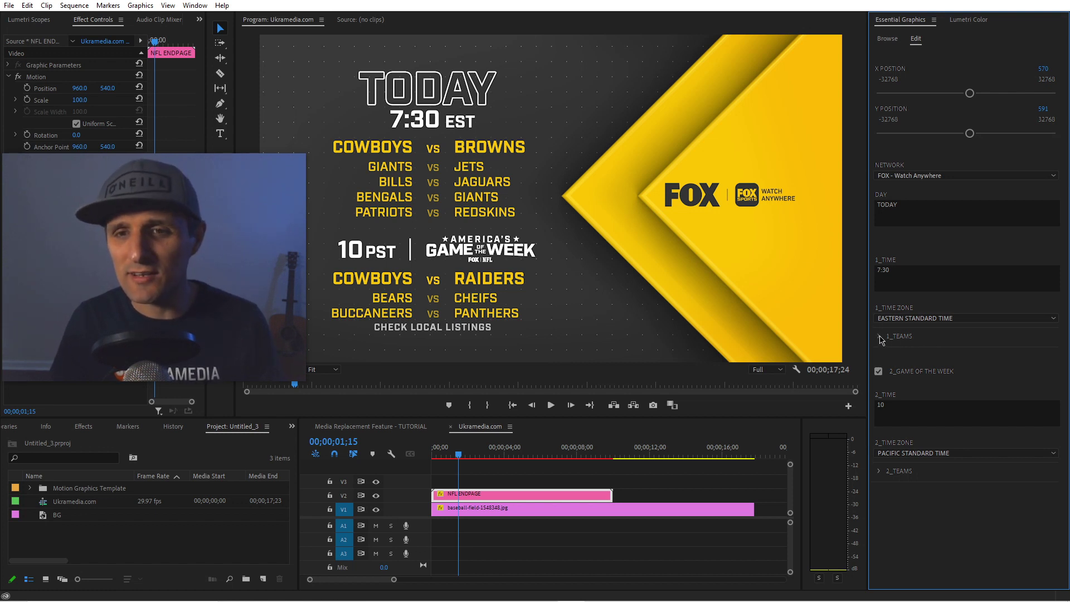
# Step: Expand 1_TEAMS and set the fourth and fifth away and home teams to None
pyautogui.click(880, 337)
pyautogui.scroll(-2, 956, 332)
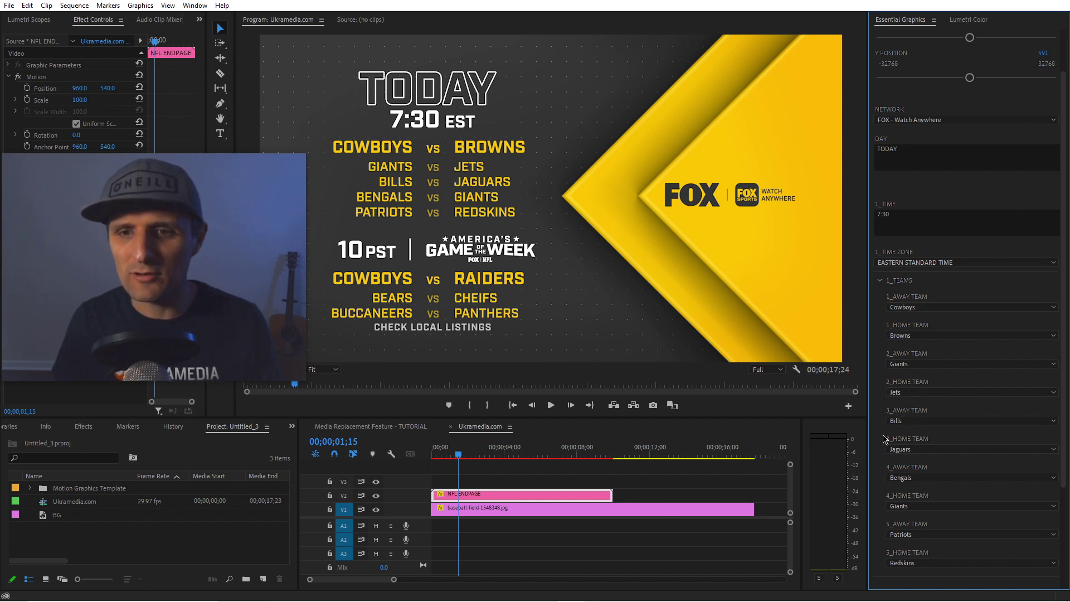
pyautogui.scroll(-2, 891, 435)
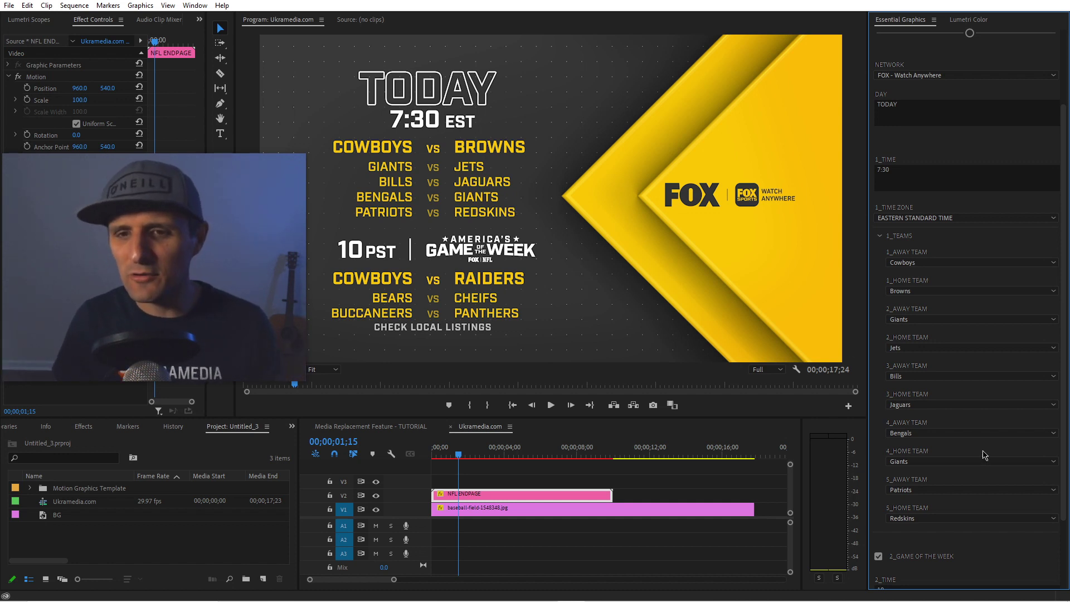
pyautogui.click(947, 518)
pyautogui.click(914, 115)
pyautogui.click(970, 490)
pyautogui.click(913, 90)
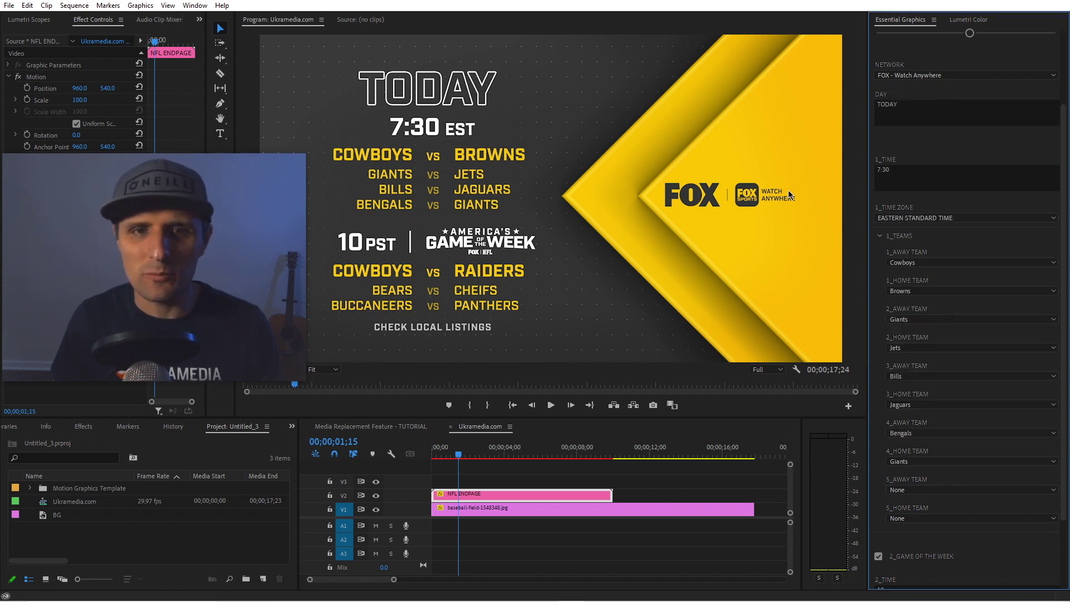
pyautogui.click(959, 458)
pyautogui.click(914, 59)
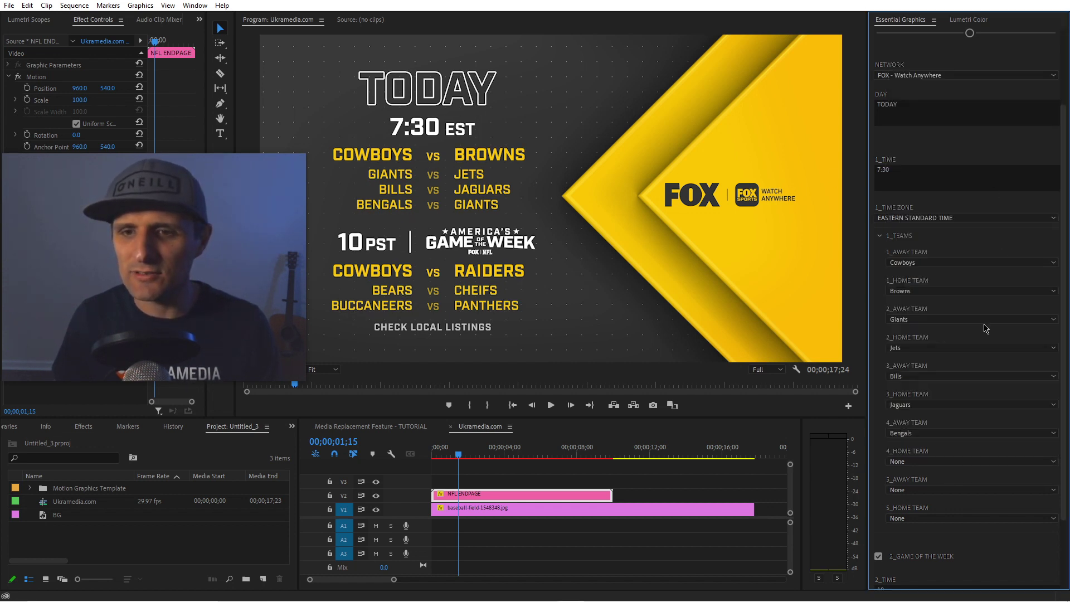
pyautogui.click(929, 436)
pyautogui.click(914, 33)
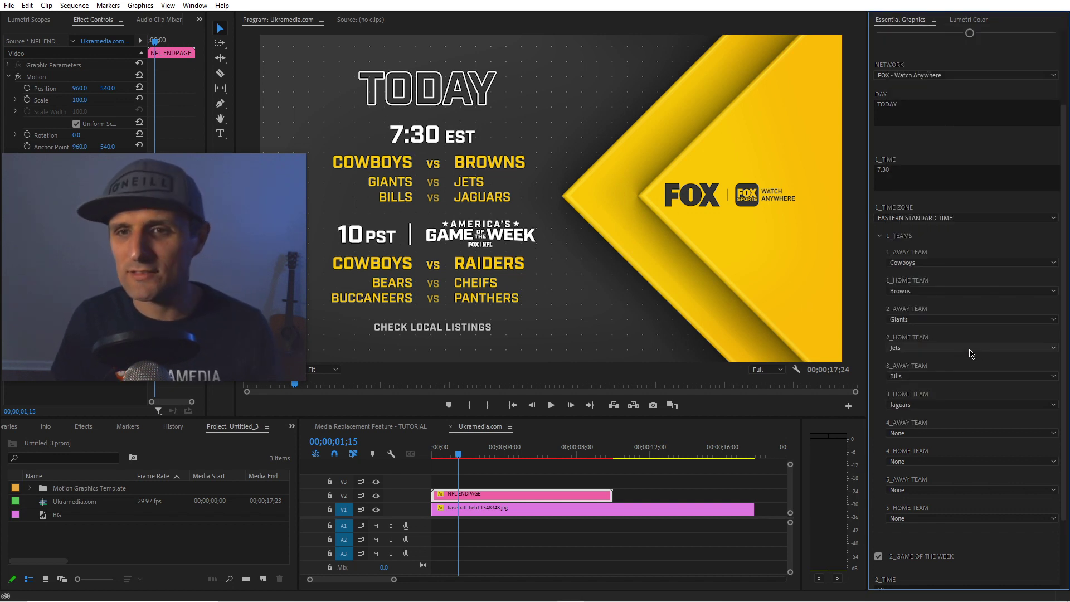
# Step: Pick Chargers vs Cheifs, Saints as second away team, and Buccaneers vs Rams, then collapse 1_TEAMS
pyautogui.click(916, 264)
pyautogui.click(937, 318)
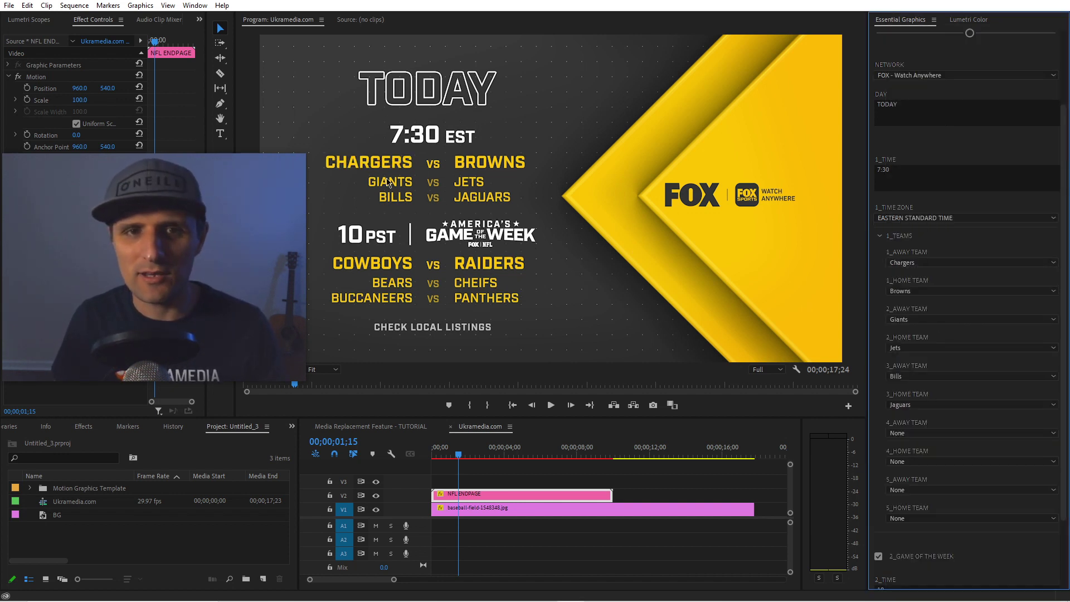
pyautogui.click(946, 292)
pyautogui.click(968, 453)
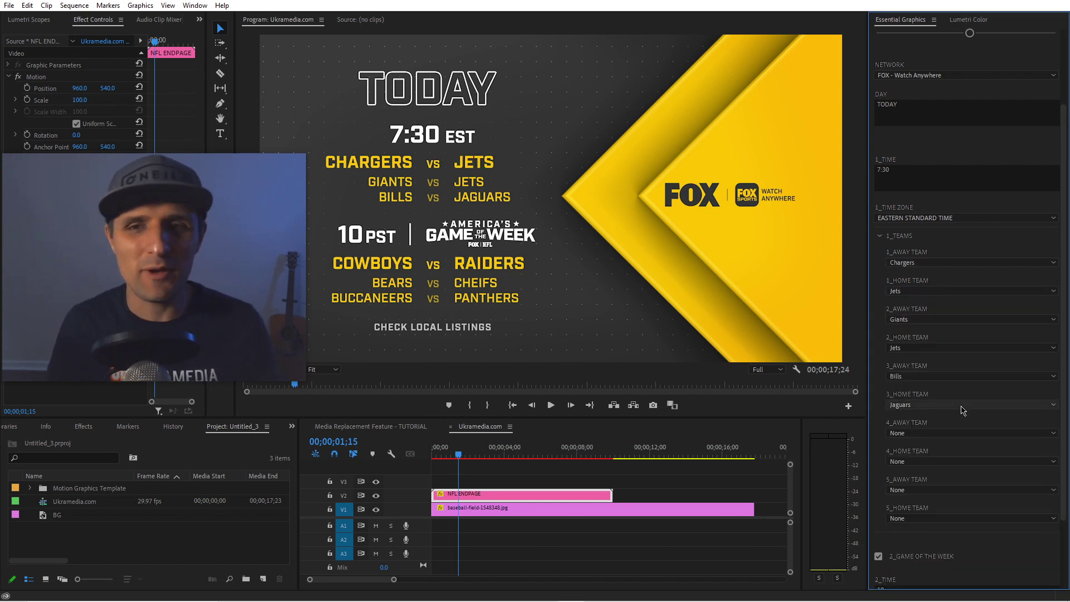
pyautogui.click(936, 291)
pyautogui.click(947, 326)
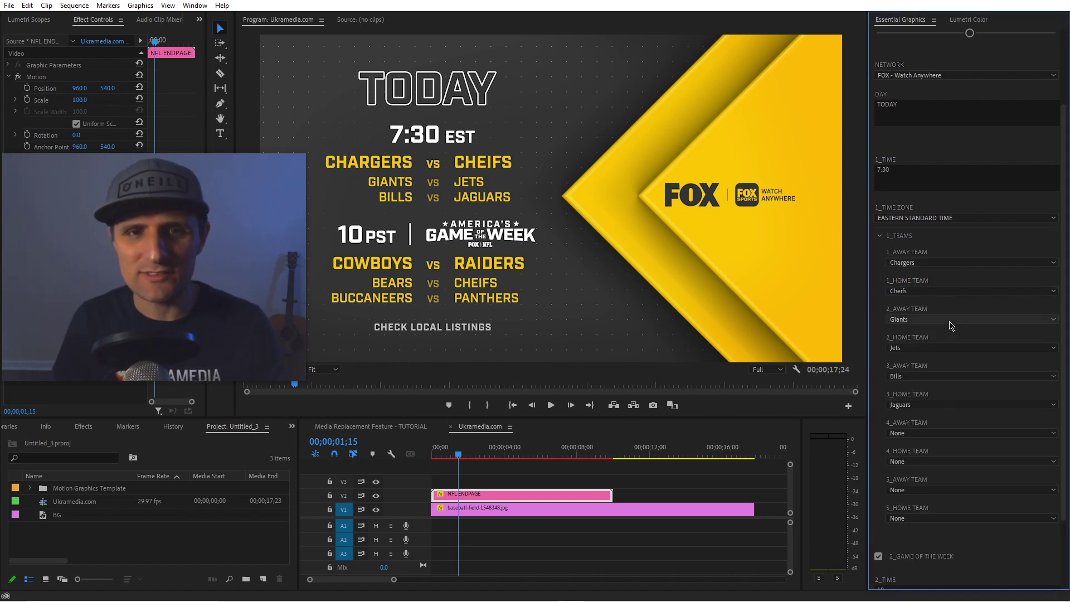
pyautogui.click(938, 321)
pyautogui.click(914, 279)
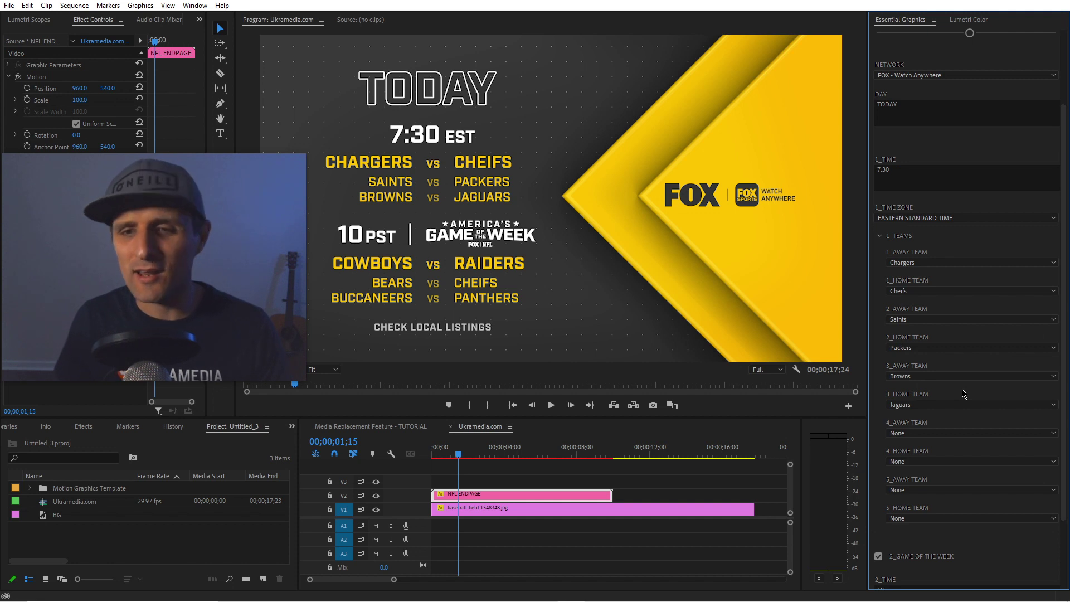
pyautogui.click(939, 433)
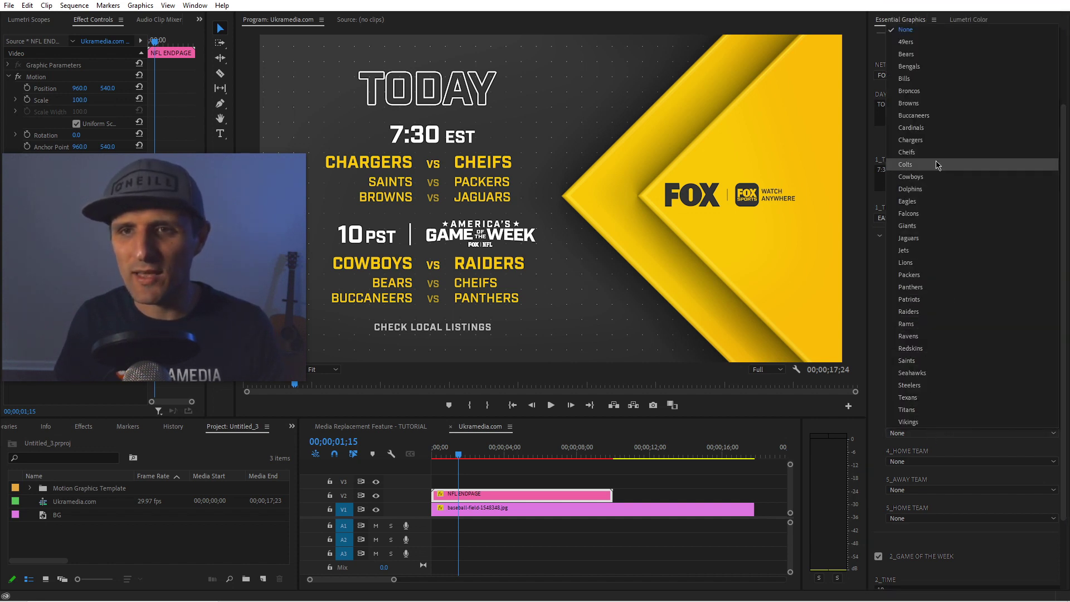
pyautogui.click(913, 116)
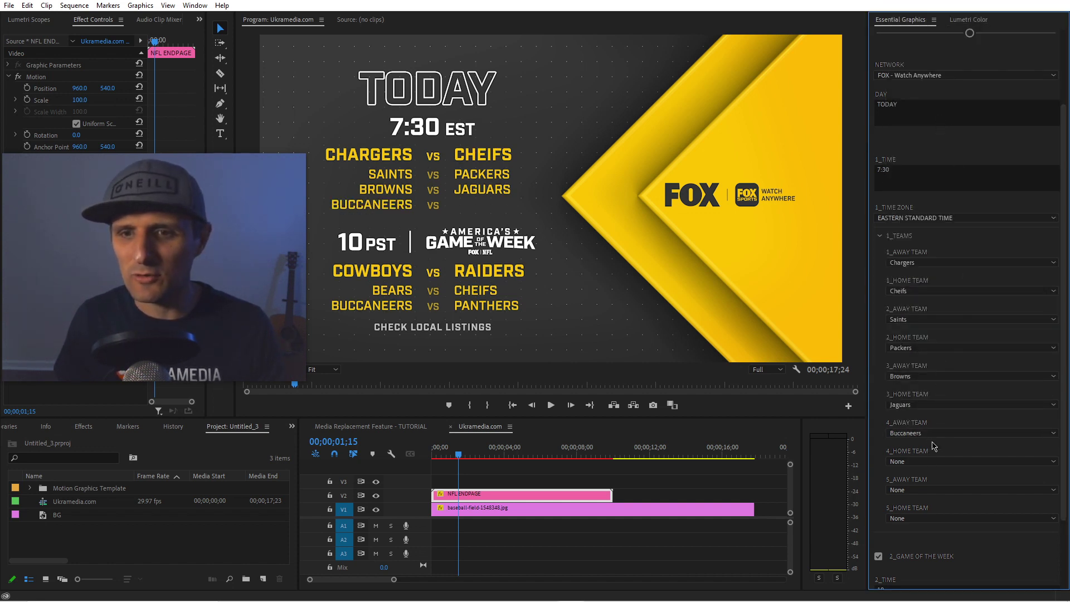
pyautogui.click(934, 461)
pyautogui.click(946, 353)
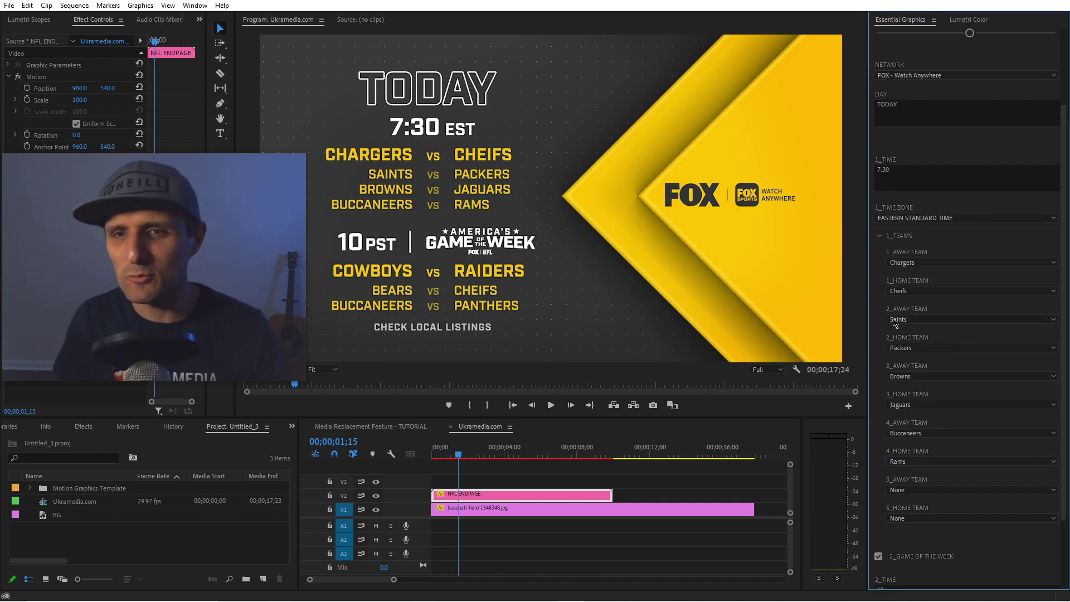
pyautogui.click(881, 236)
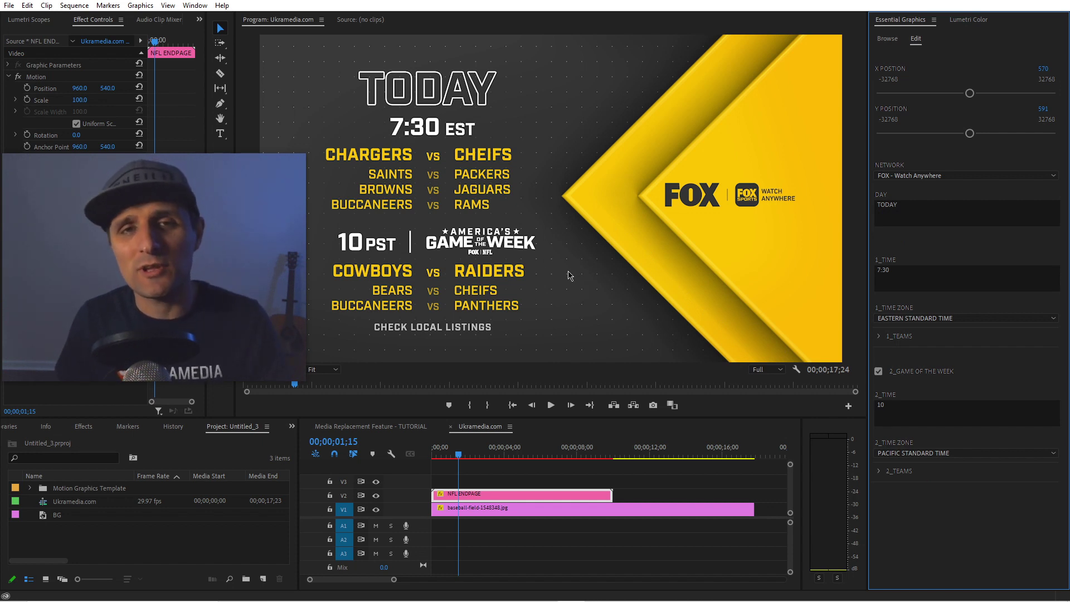
# Step: Toggle the 2_GAME OF THE WEEK checkbox off and on and enter 8:30 as its time
pyautogui.click(879, 371)
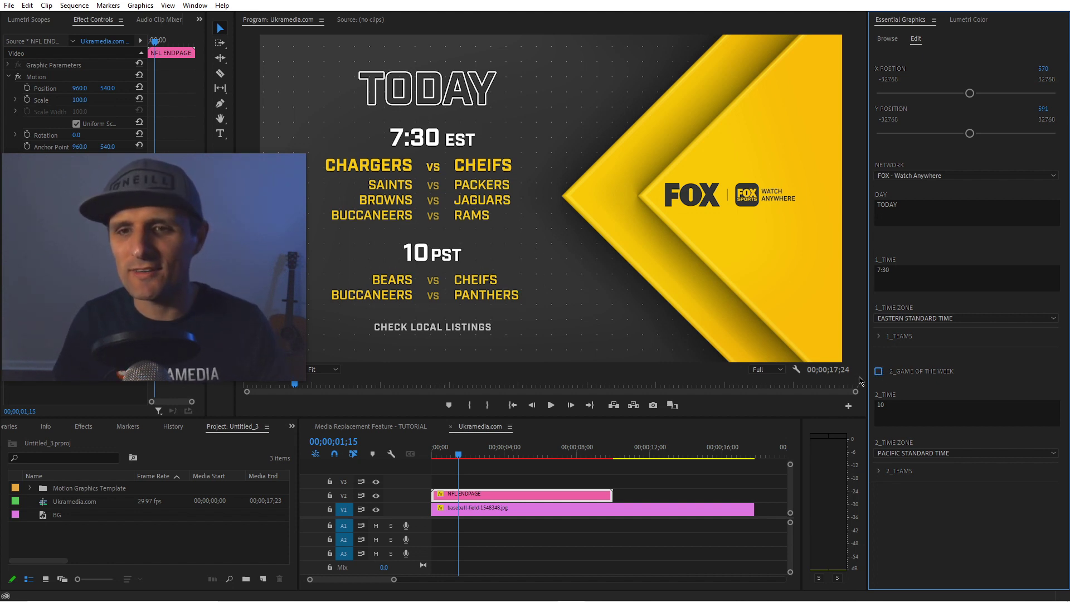
pyautogui.click(878, 371)
pyautogui.click(914, 412)
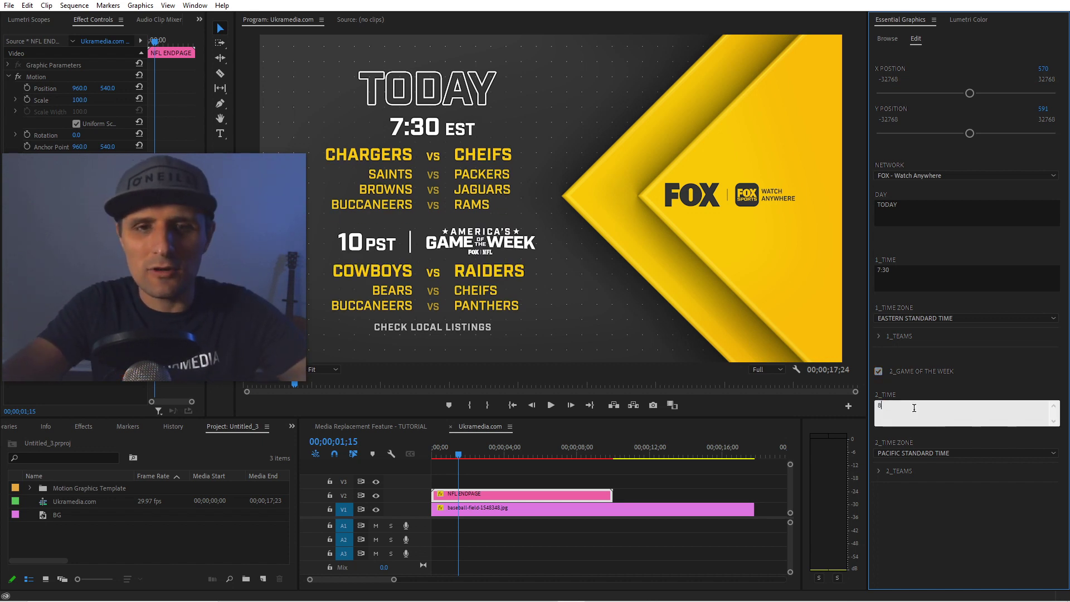
pyautogui.write('8:30')
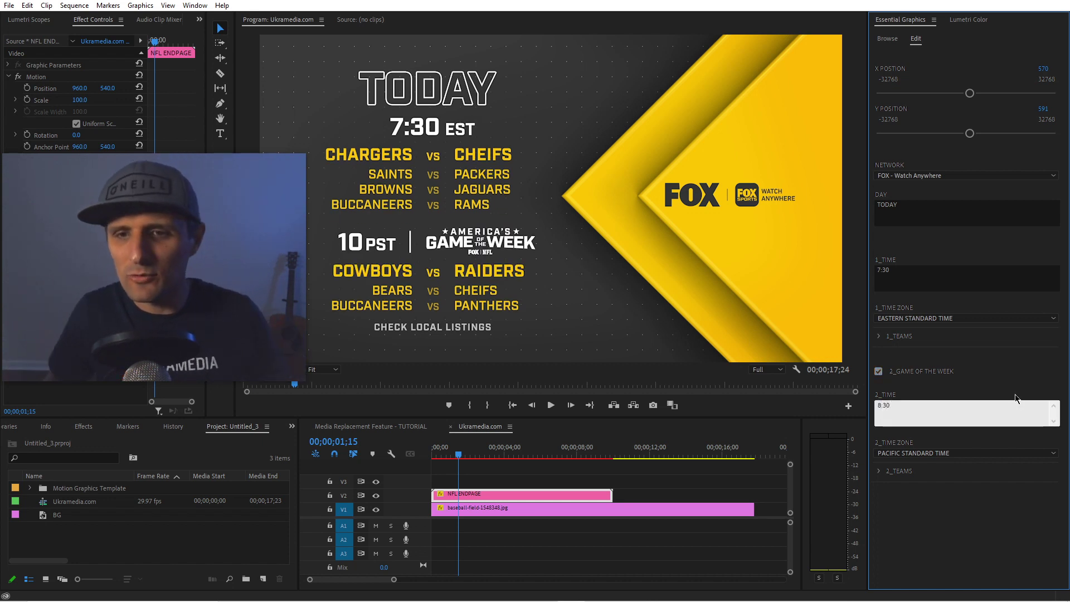
pyautogui.click(1027, 395)
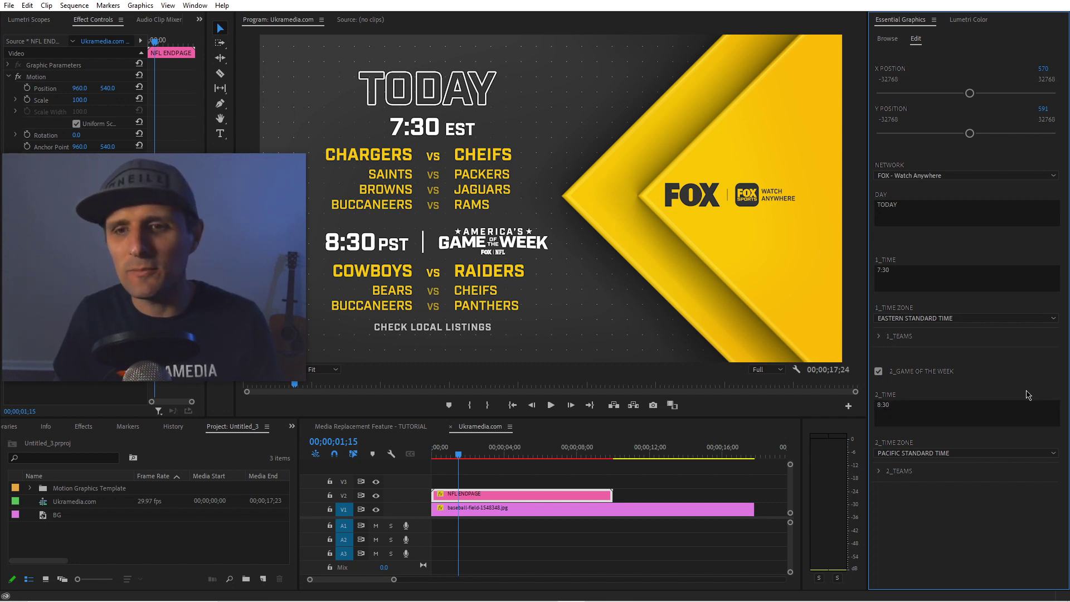
# Step: Set 2_TIME ZONE to Central Daylight Time
pyautogui.click(936, 452)
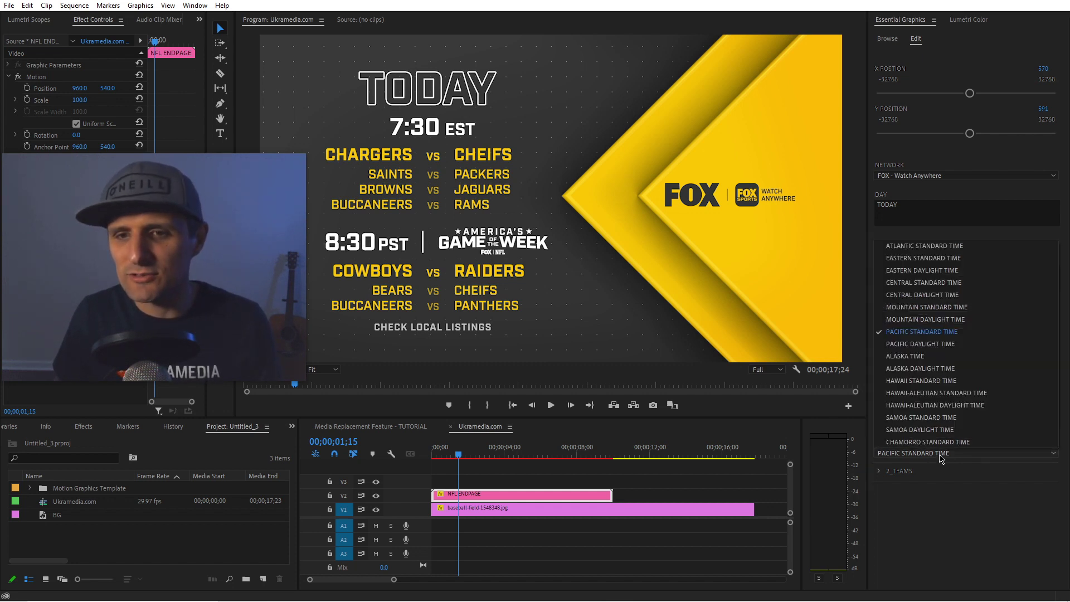
pyautogui.click(954, 383)
pyautogui.click(923, 451)
pyautogui.click(947, 362)
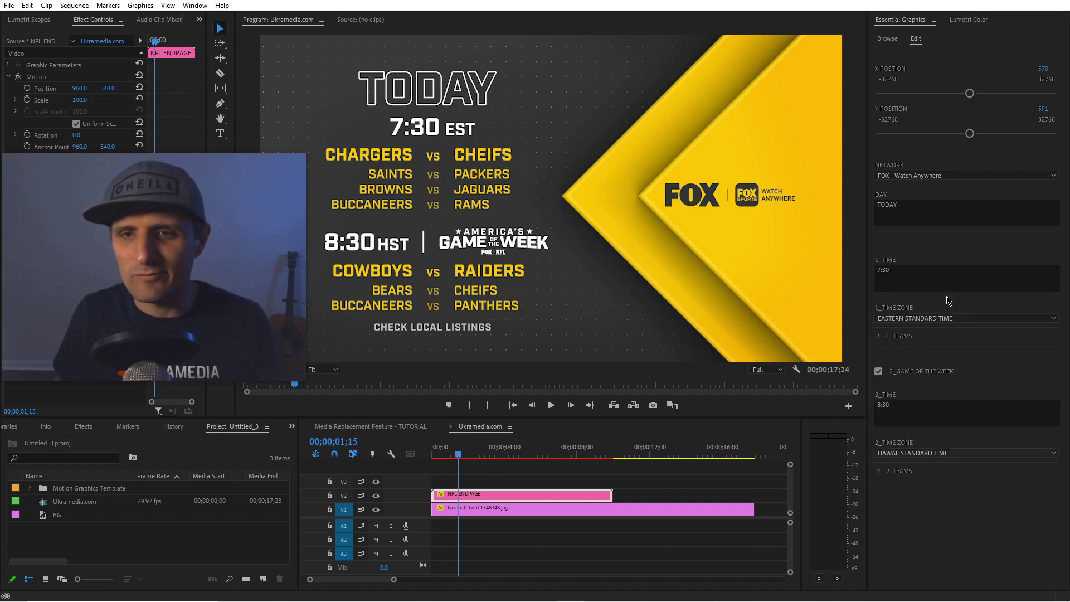
pyautogui.click(879, 474)
# Step: Make the first Game of the Week matchup Cardinals vs Steelers
pyautogui.scroll(-2, 951, 454)
pyautogui.scroll(-3, 925, 466)
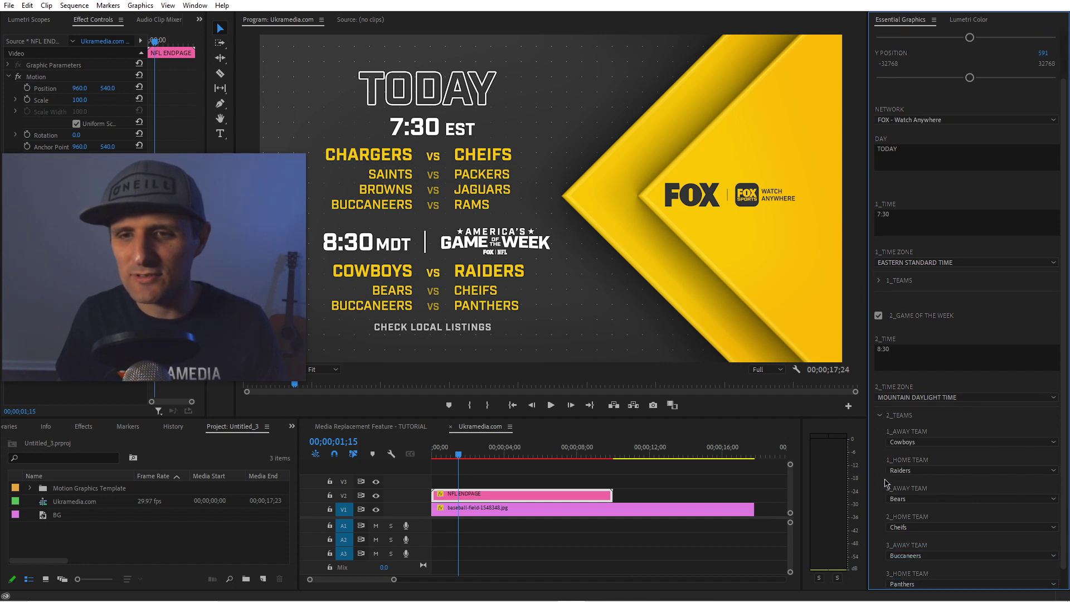
pyautogui.click(920, 422)
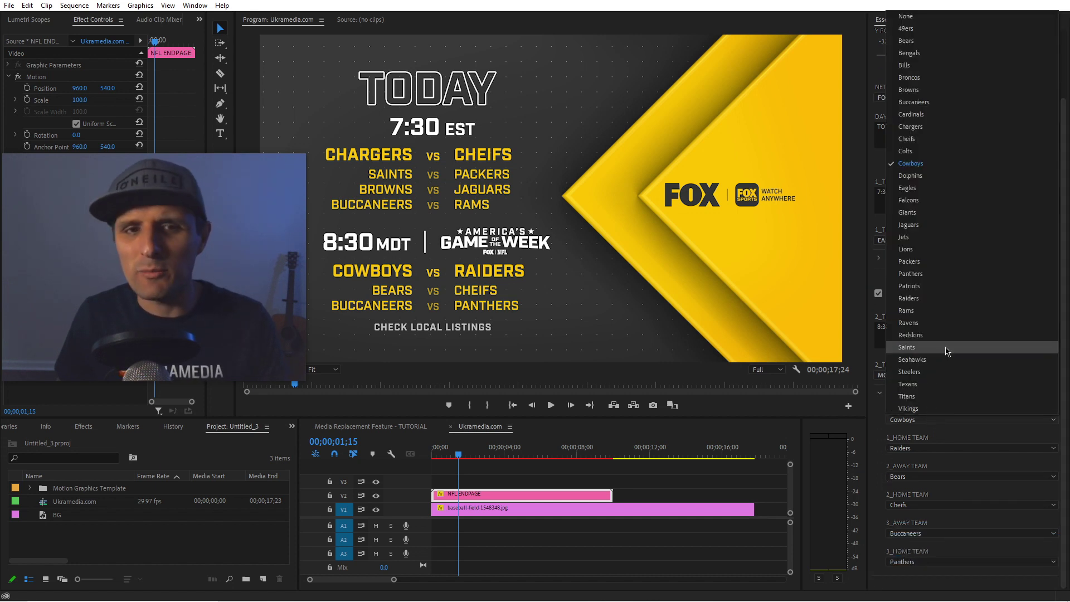
pyautogui.click(936, 115)
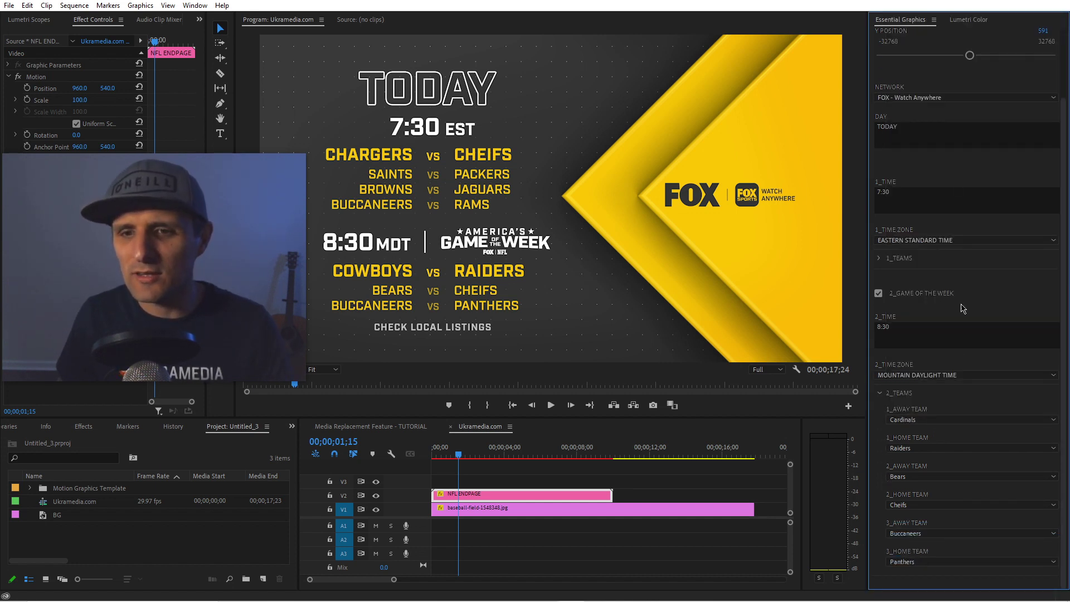
pyautogui.click(920, 449)
pyautogui.click(917, 403)
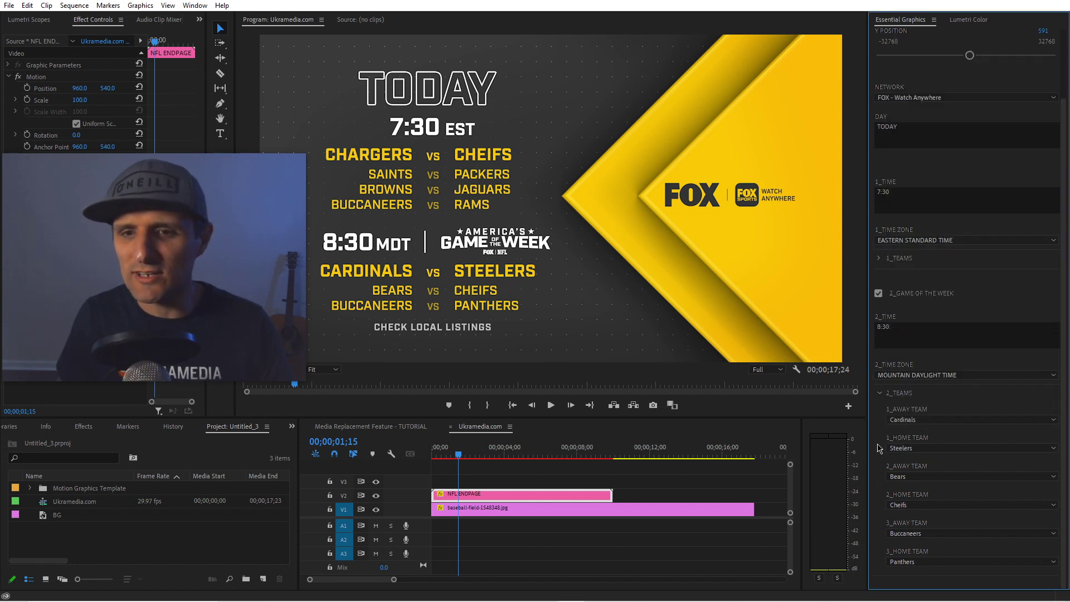
# Step: Remove the third matchup by setting both its home and away teams to None
pyautogui.scroll(-2, 913, 504)
pyautogui.scroll(-3, 911, 478)
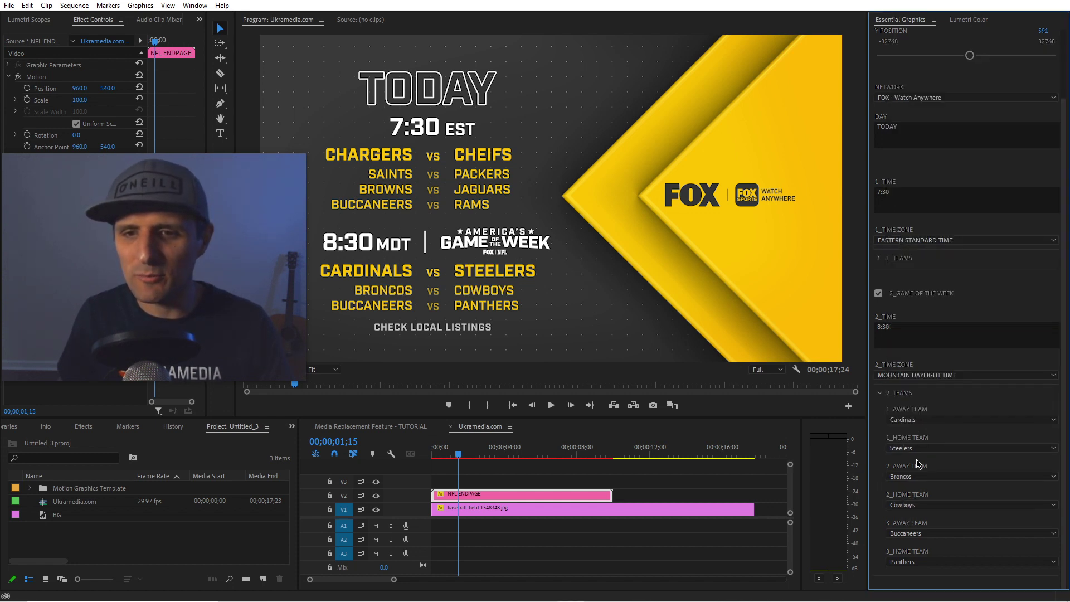
pyautogui.scroll(-2, 917, 534)
pyautogui.scroll(-2, 917, 561)
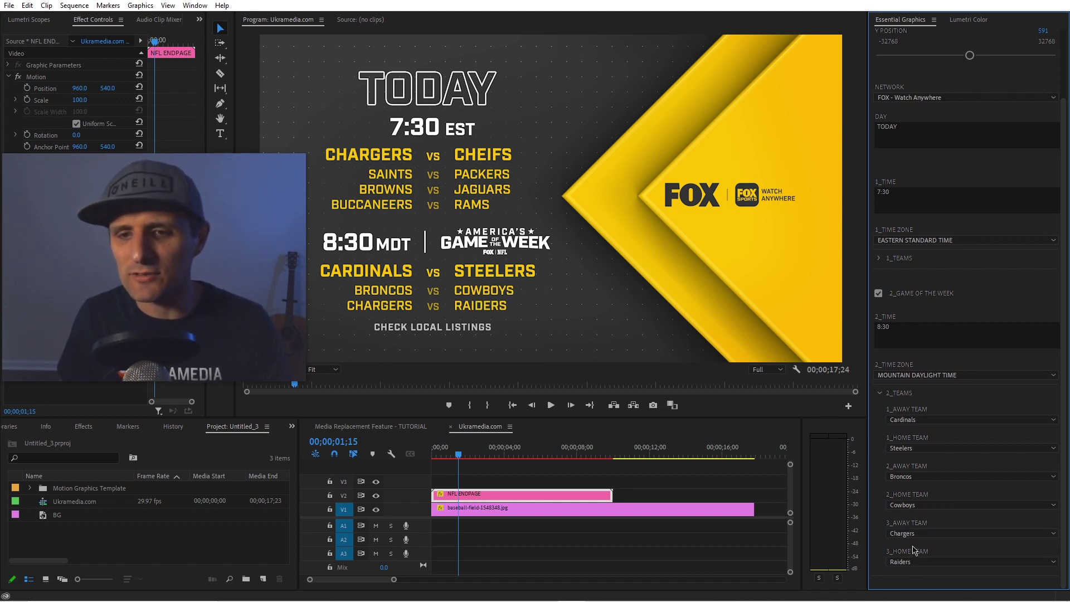
pyautogui.click(916, 560)
pyautogui.click(914, 165)
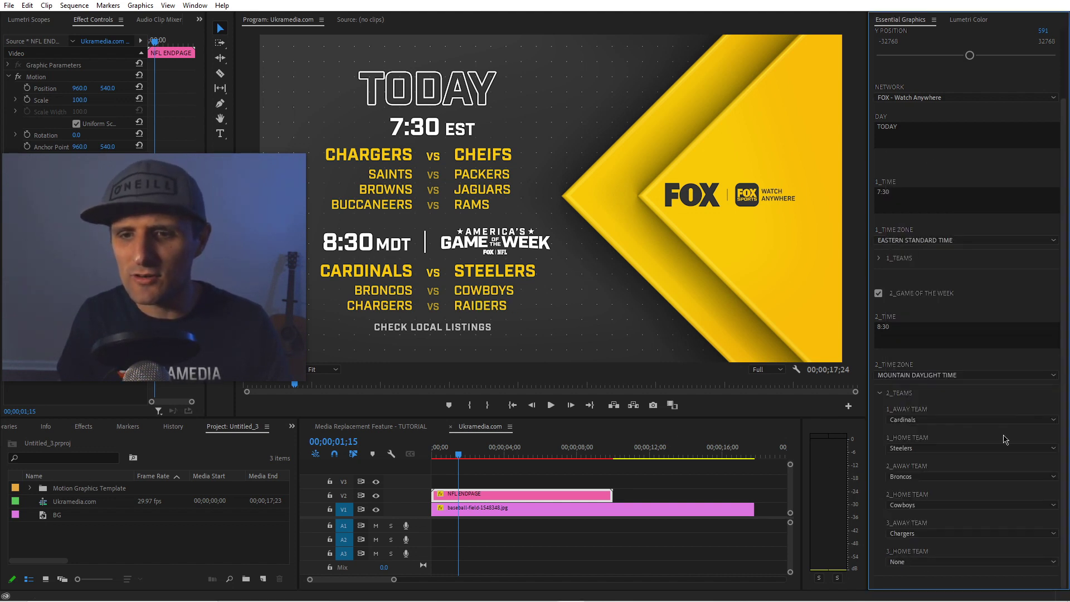
pyautogui.click(944, 534)
pyautogui.click(914, 134)
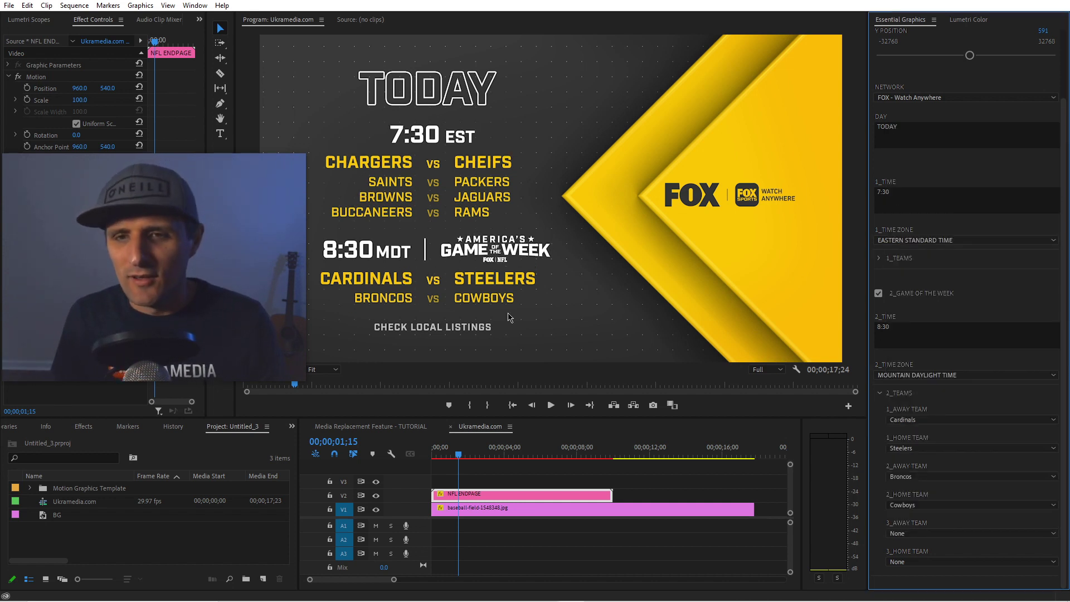
# Step: Collapse 2_TEAMS and return to the After Effects TEMPLATE project
pyautogui.click(879, 394)
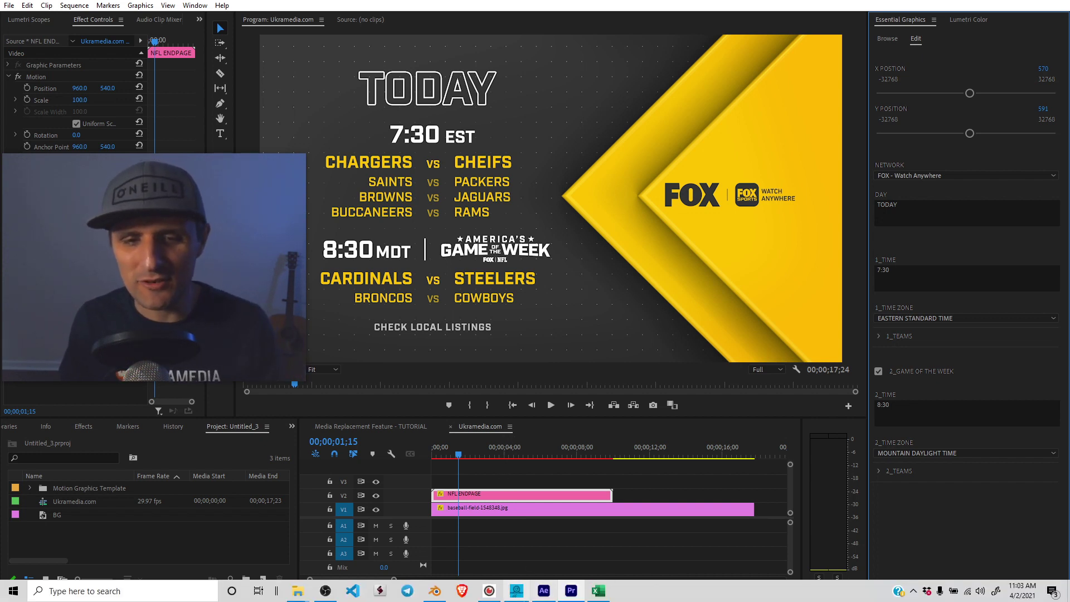
pyautogui.click(544, 591)
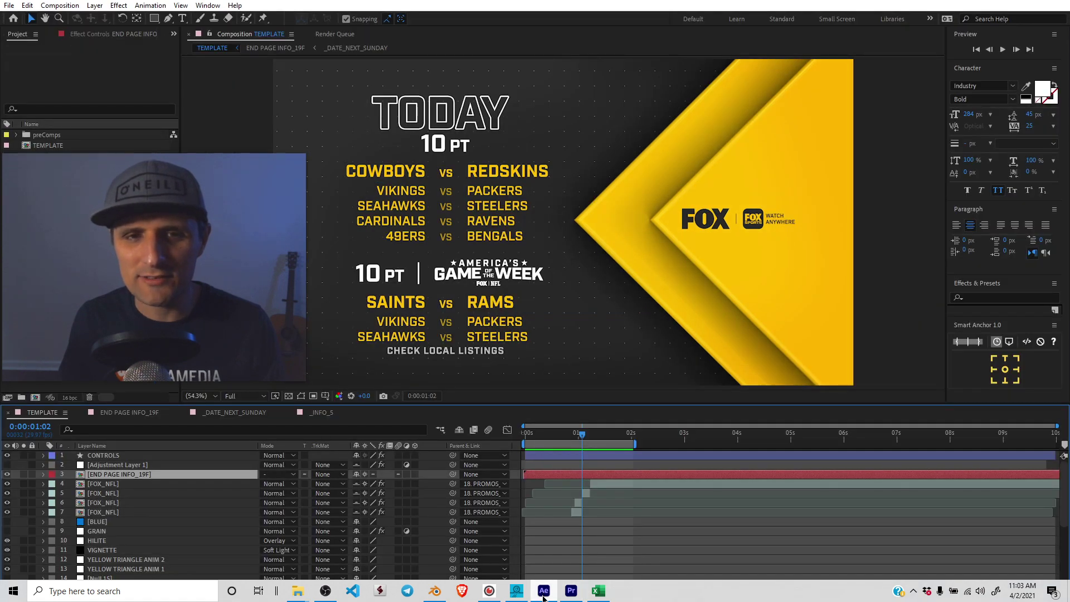
# Step: In the Excel CSV, toggle row 2's Status to Done and back to Ready
pyautogui.click(597, 590)
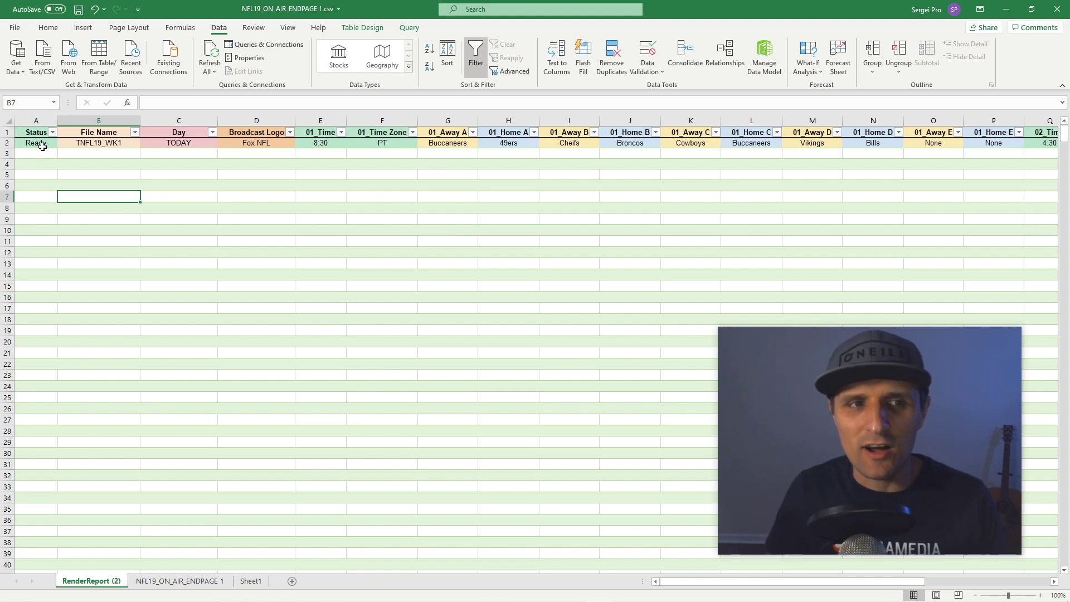
pyautogui.click(42, 146)
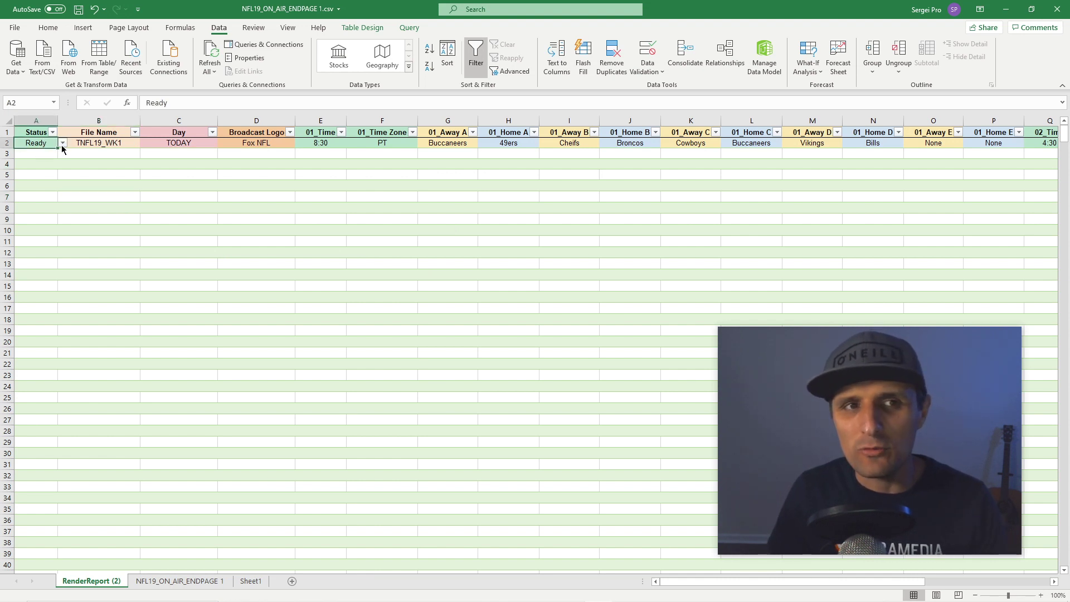
pyautogui.click(61, 144)
pyautogui.click(65, 153)
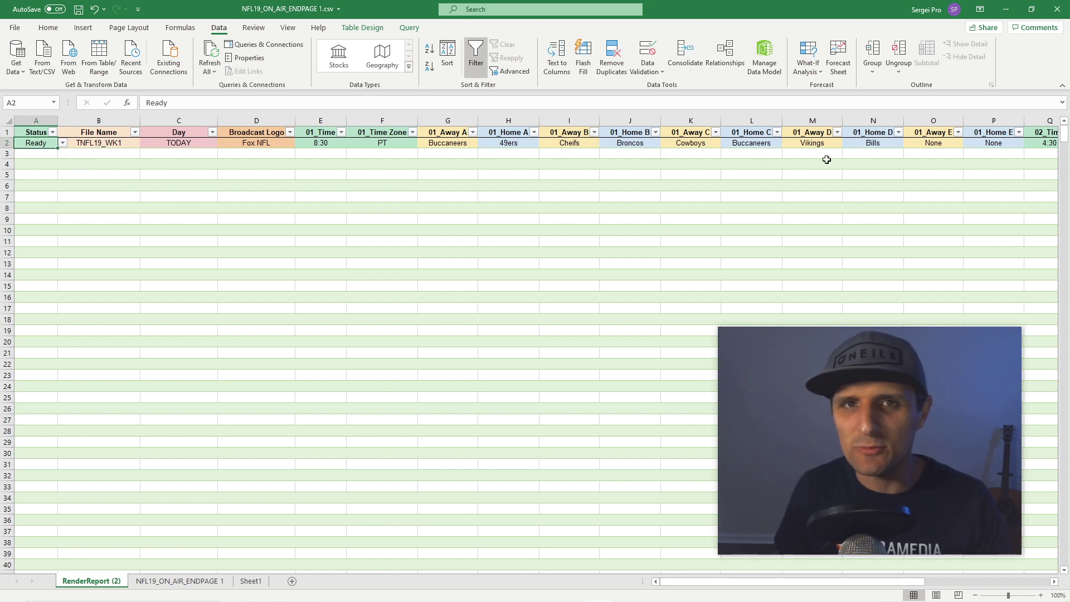
pyautogui.click(63, 144)
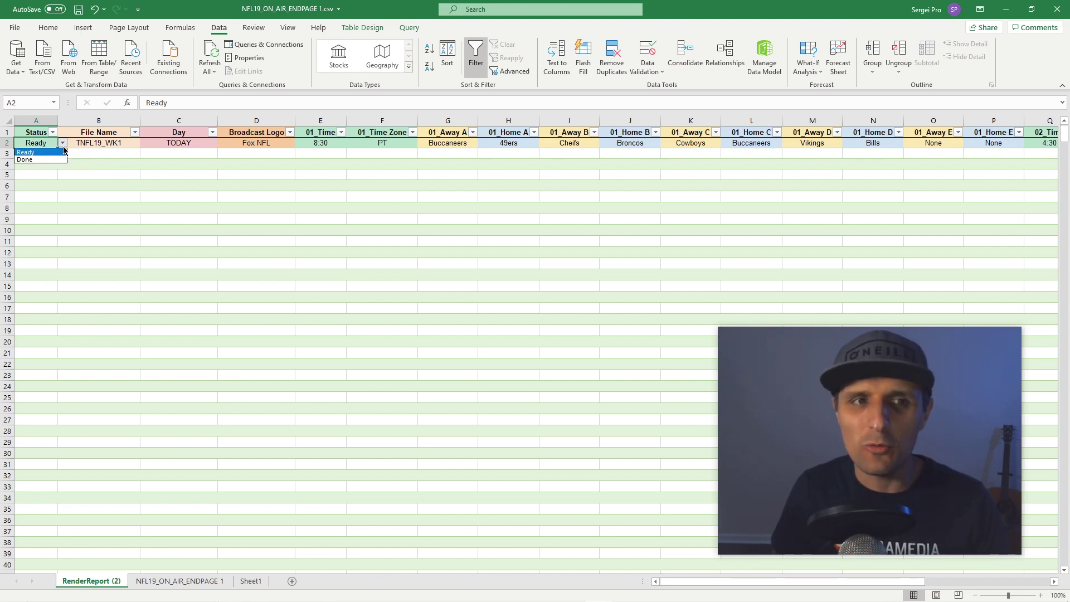
pyautogui.click(46, 169)
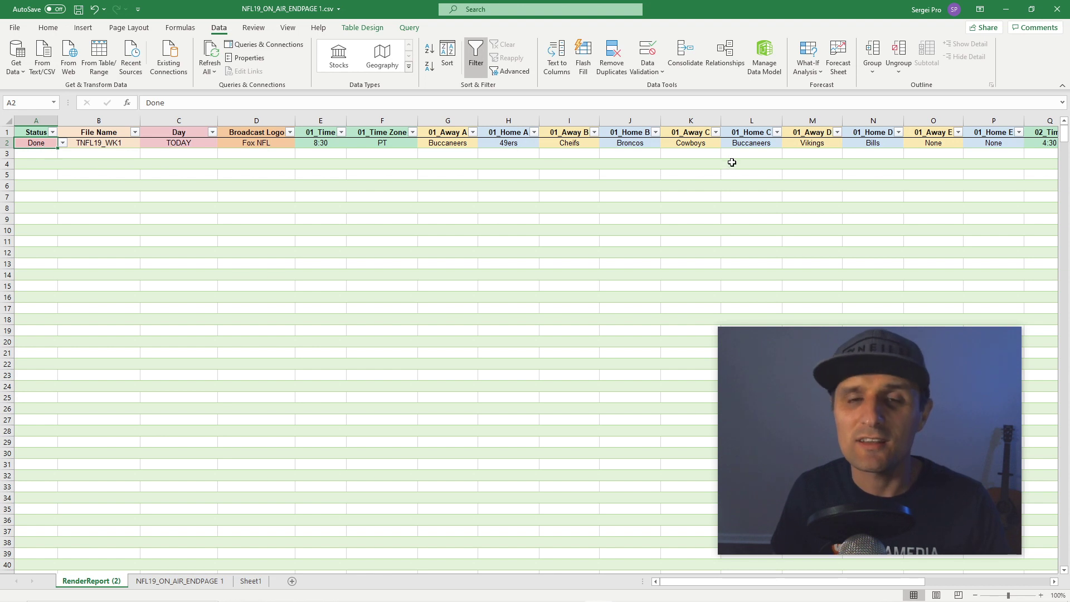
pyautogui.click(63, 143)
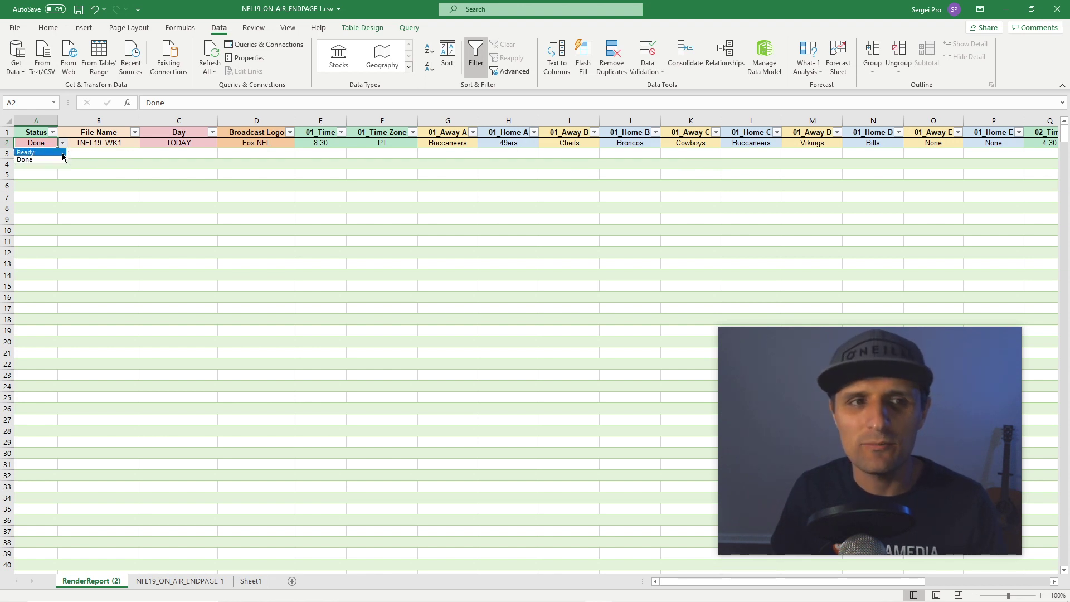
pyautogui.click(64, 152)
pyautogui.click(123, 143)
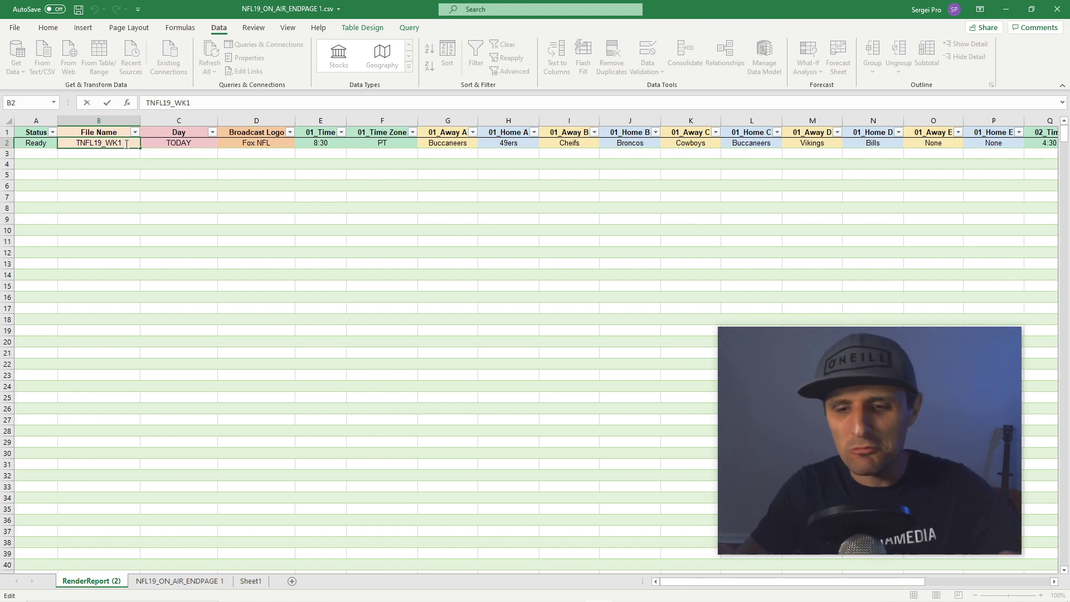
pyautogui.click(135, 163)
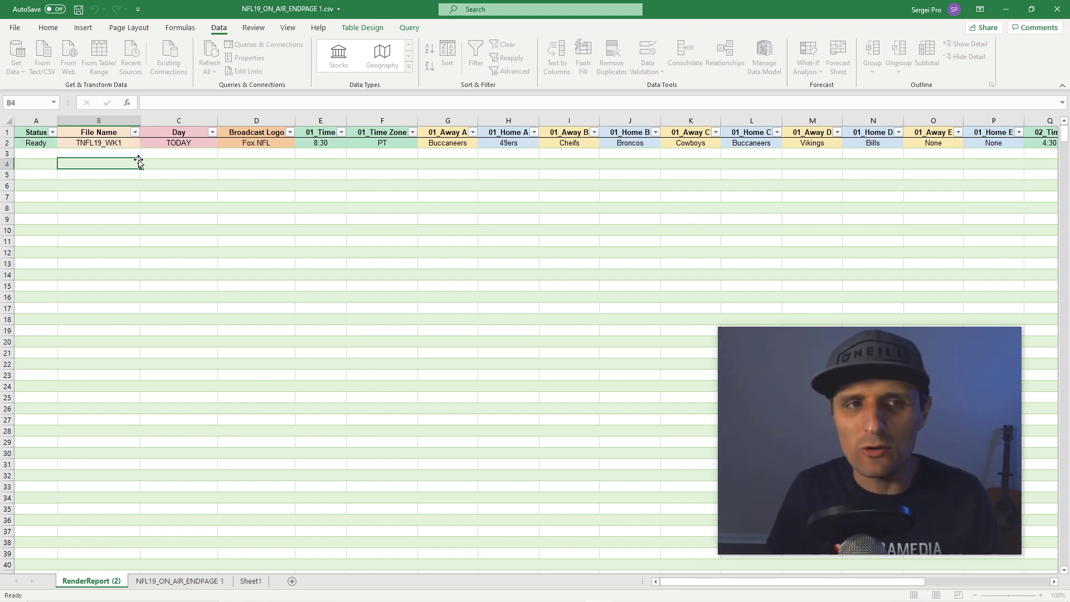
# Step: Change C2's Day to TONIGHT and D2's Broadcast Logo to Fox App
pyautogui.click(167, 144)
pyautogui.doubleClick(147, 141)
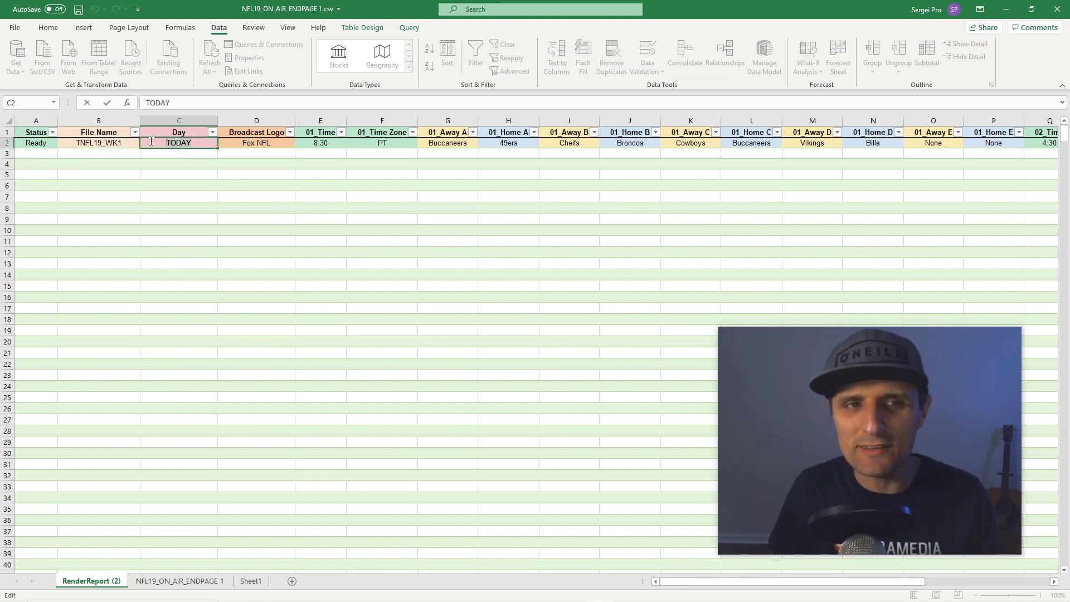
pyautogui.moveTo(147, 141); pyautogui.dragTo(195, 147)
pyautogui.write('TONI')
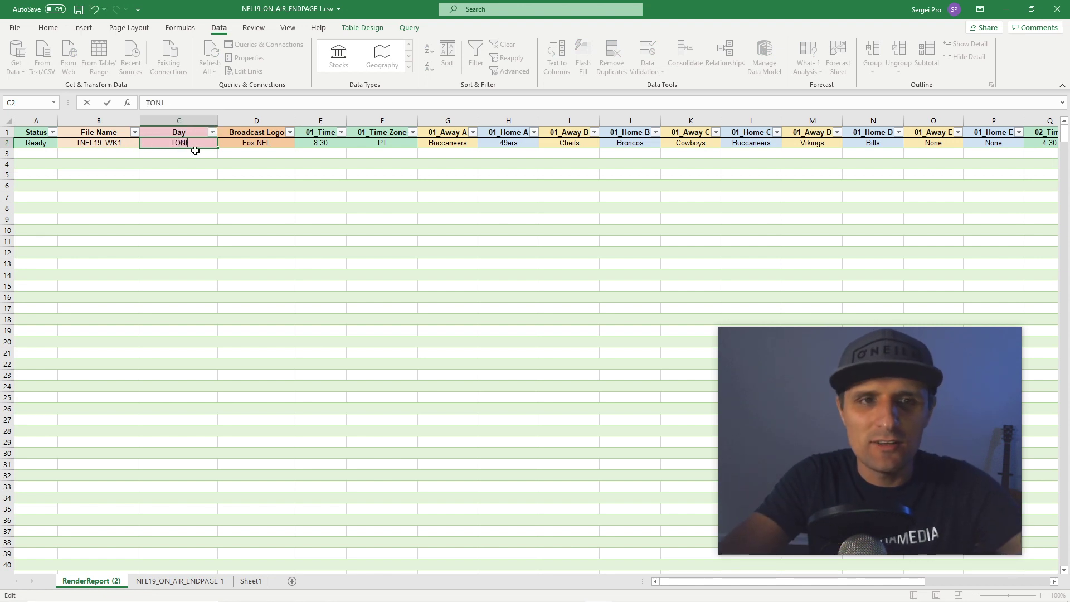
pyautogui.write('GHT')
pyautogui.click(247, 156)
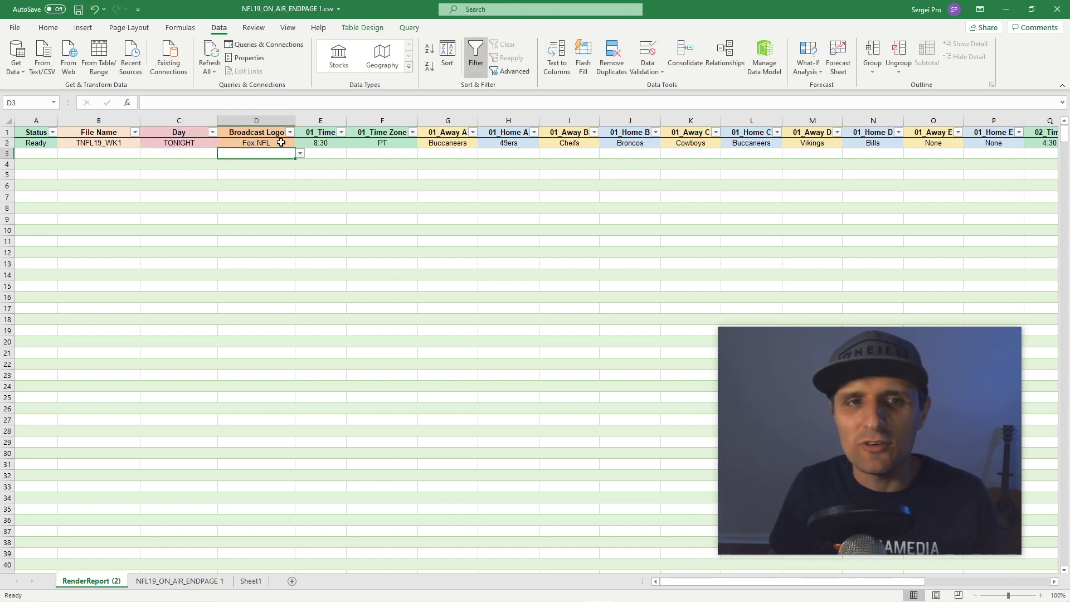
pyautogui.click(282, 143)
pyautogui.click(299, 143)
pyautogui.click(294, 153)
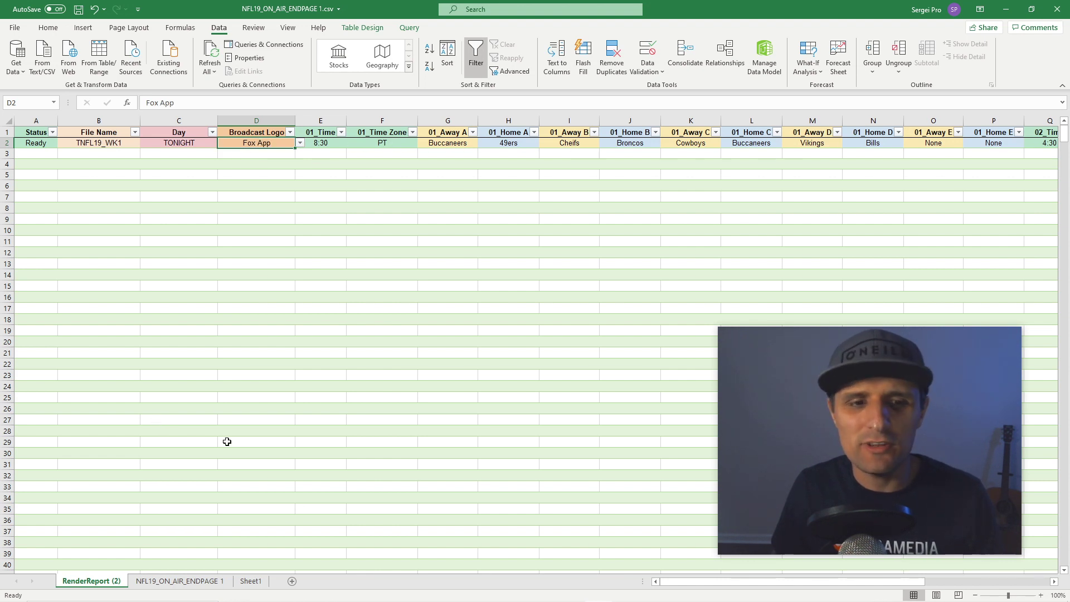
pyautogui.moveTo(872, 582); pyautogui.dragTo(1023, 588)
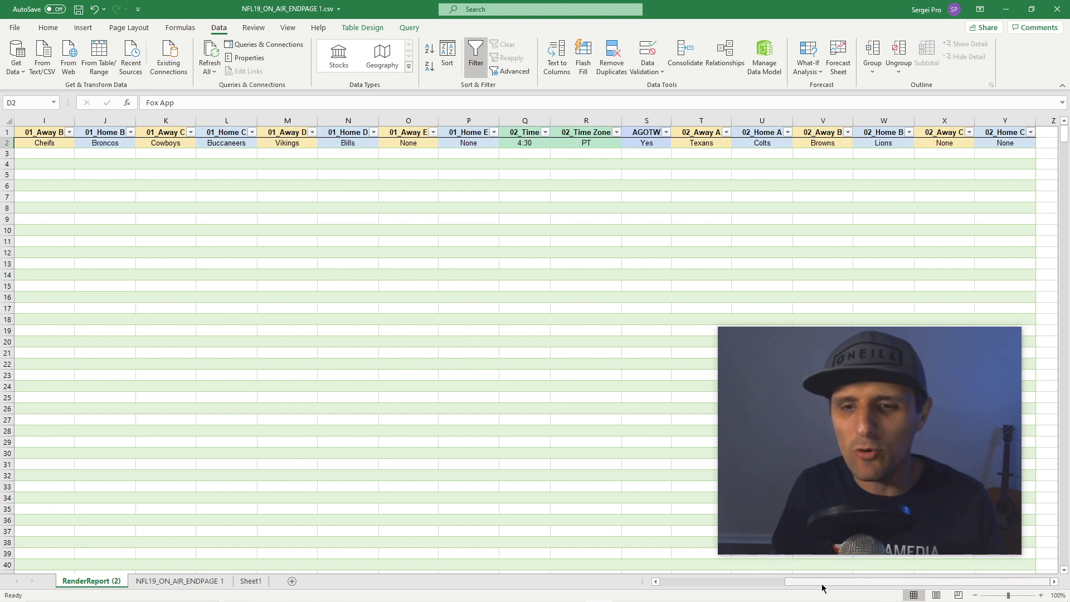
pyautogui.moveTo(823, 583); pyautogui.dragTo(646, 580)
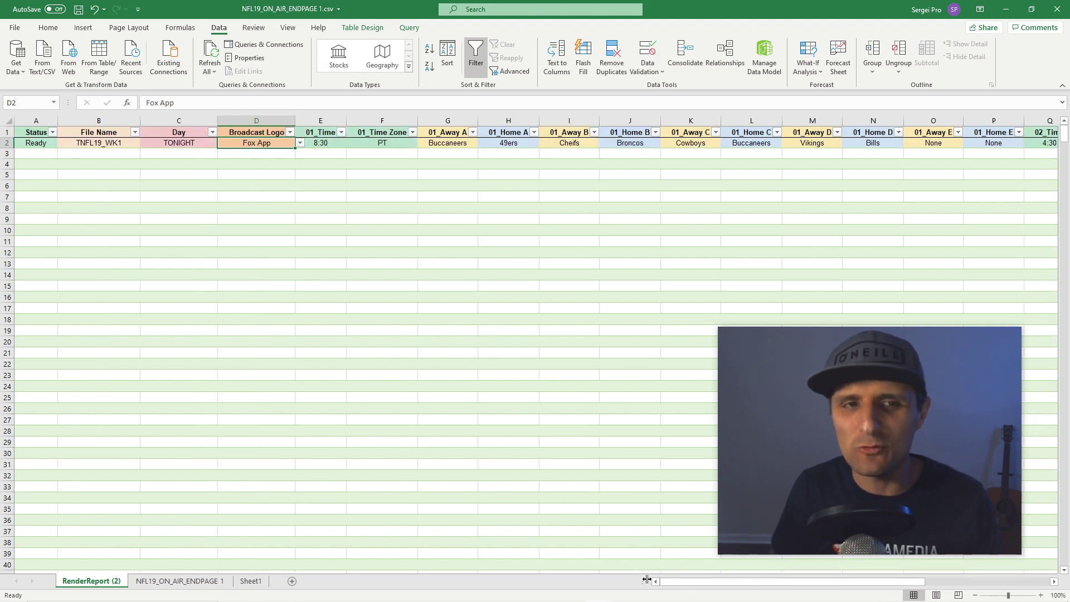
# Step: Copy the Ready TNFL19_WK1 row 2 and paste it into rows 3 through 10
pyautogui.click(4, 144)
pyautogui.hotkey('ctrl', 'c')
pyautogui.click(11, 152)
pyautogui.click(7, 161)
pyautogui.hotkey('ctrl', 'v')
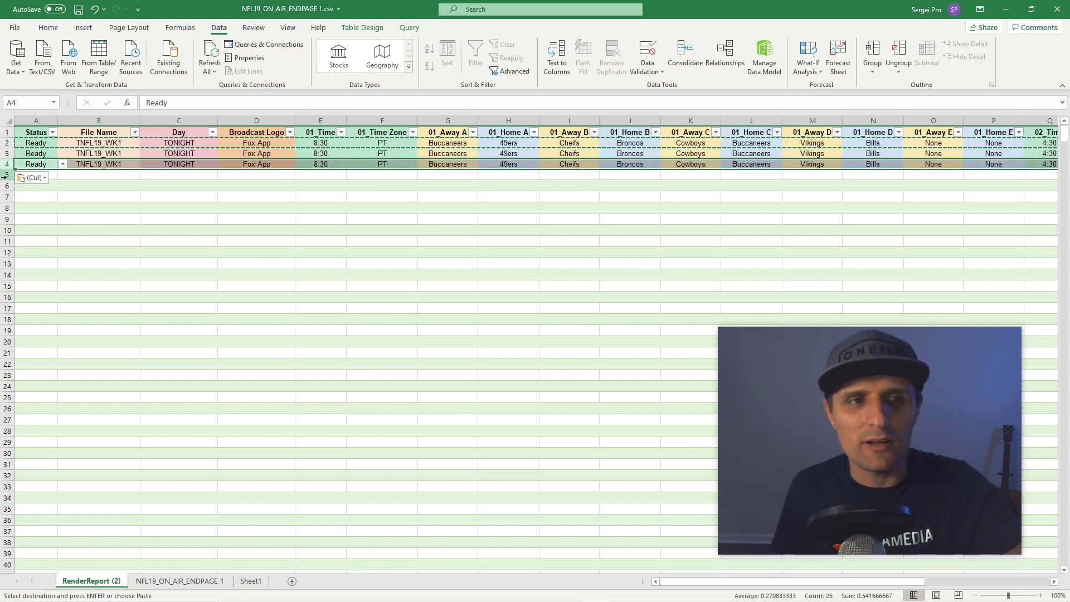
pyautogui.click(6, 175)
pyautogui.hotkey('ctrl', 'v')
pyautogui.click(6, 186)
pyautogui.hotkey('ctrl', 'v')
pyautogui.click(5, 196)
pyautogui.hotkey('ctrl', 'v')
pyautogui.click(6, 207)
pyautogui.hotkey('ctrl', 'v')
pyautogui.hotkey('ctrl', 'v')
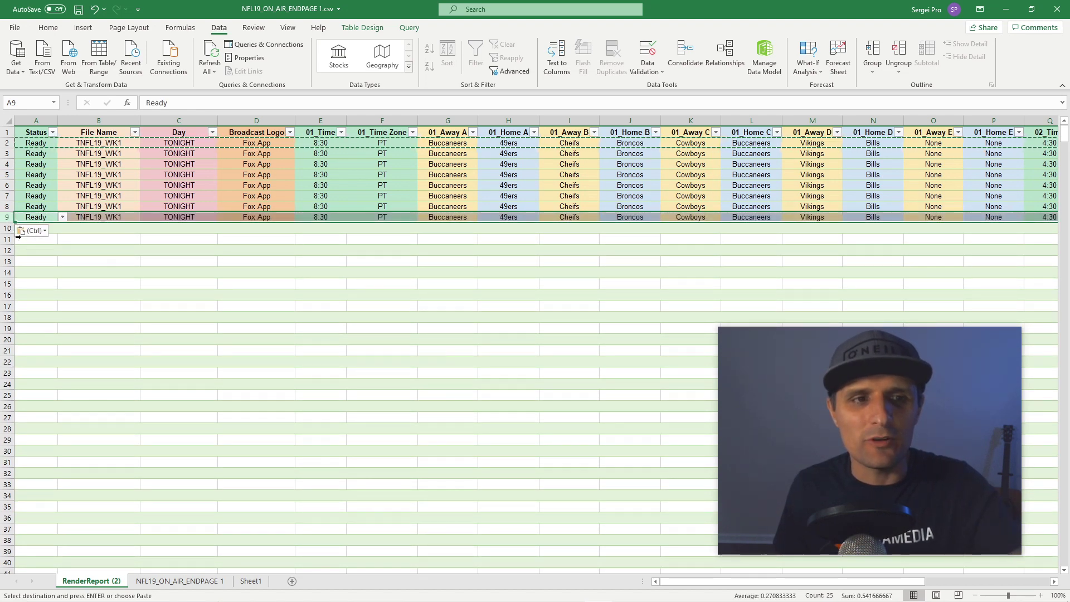
pyautogui.click(3, 228)
pyautogui.hotkey('ctrl', 'v')
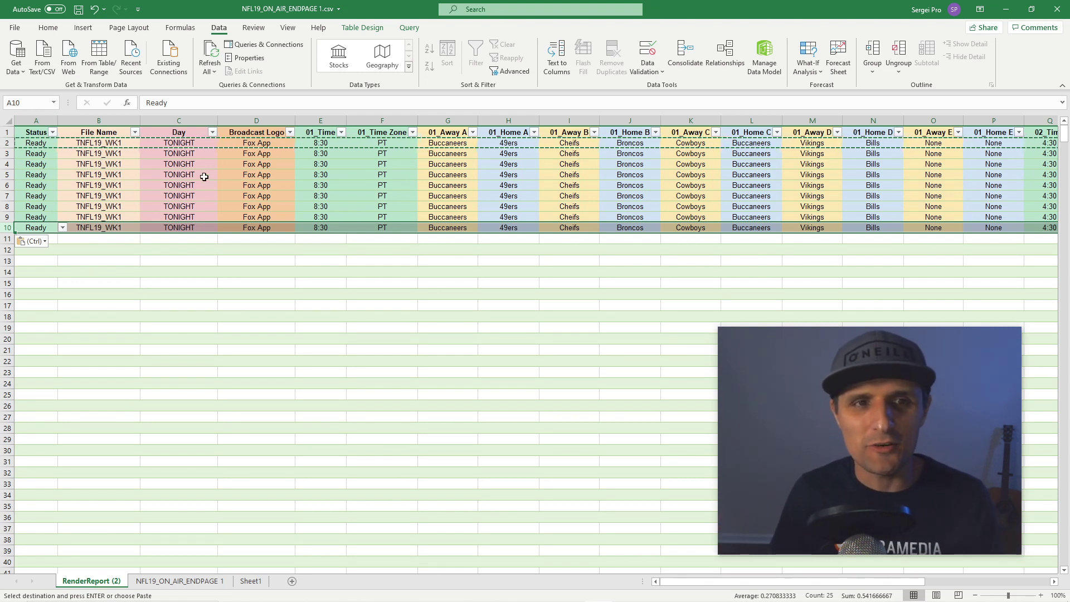
# Step: Clear the contents of rows 5 to 10
pyautogui.moveTo(5, 175); pyautogui.dragTo(9, 175)
pyautogui.rightClick(7, 176)
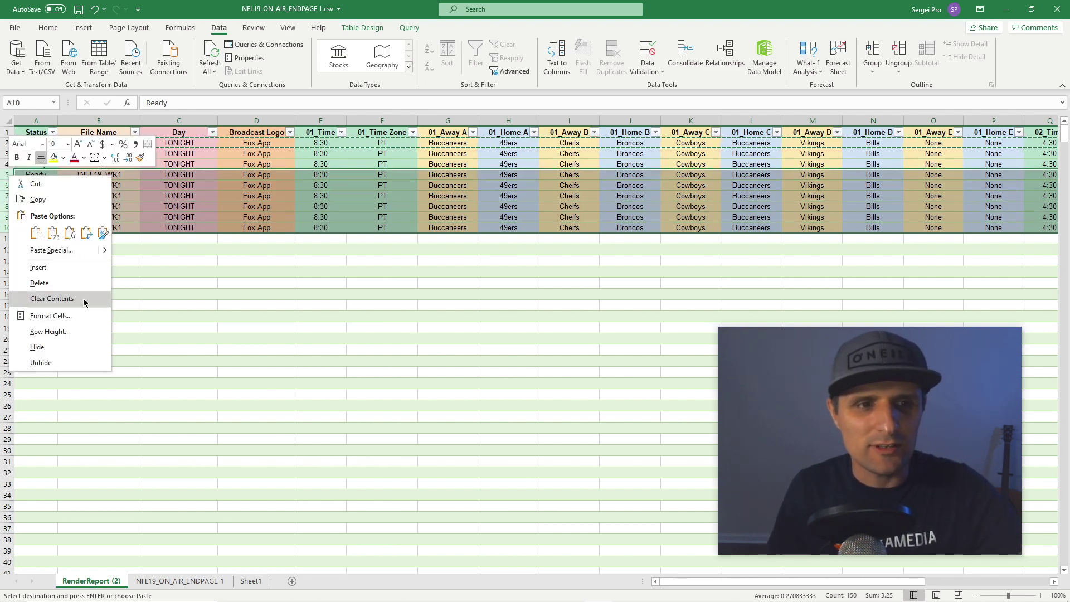
pyautogui.click(65, 290)
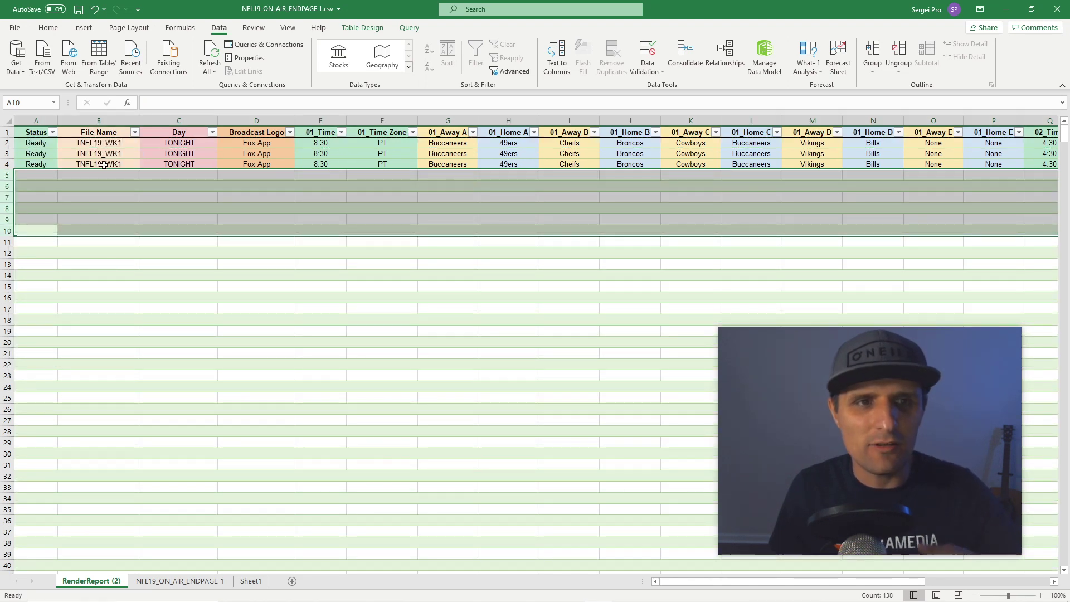
# Step: Change row 3's file name to TNFL19_WK2 and start editing row 4's
pyautogui.click(201, 215)
pyautogui.doubleClick(125, 154)
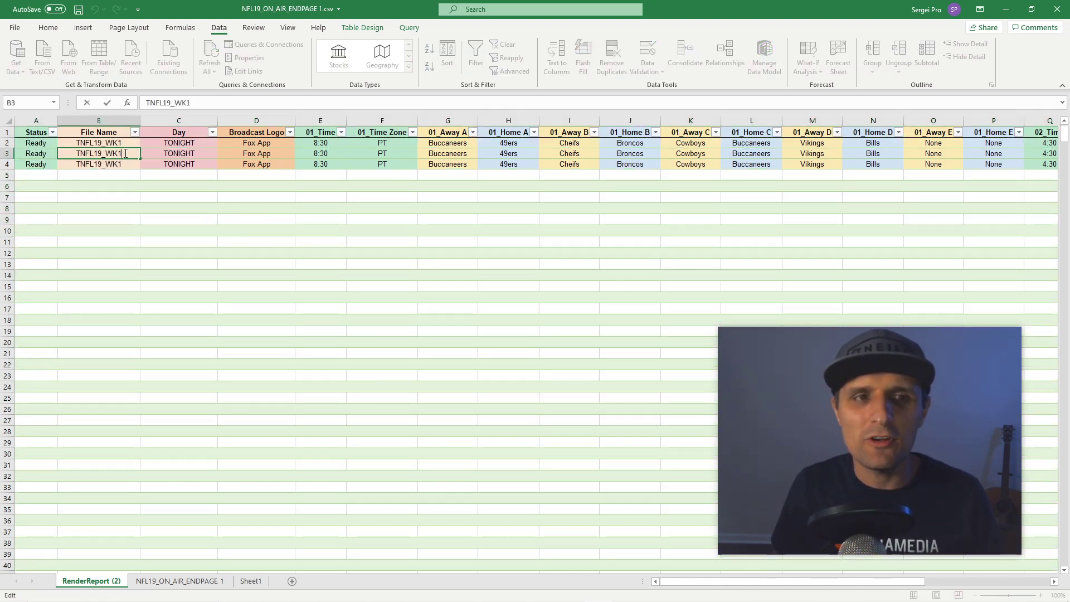
pyautogui.press('BackSpace')
pyautogui.write('2')
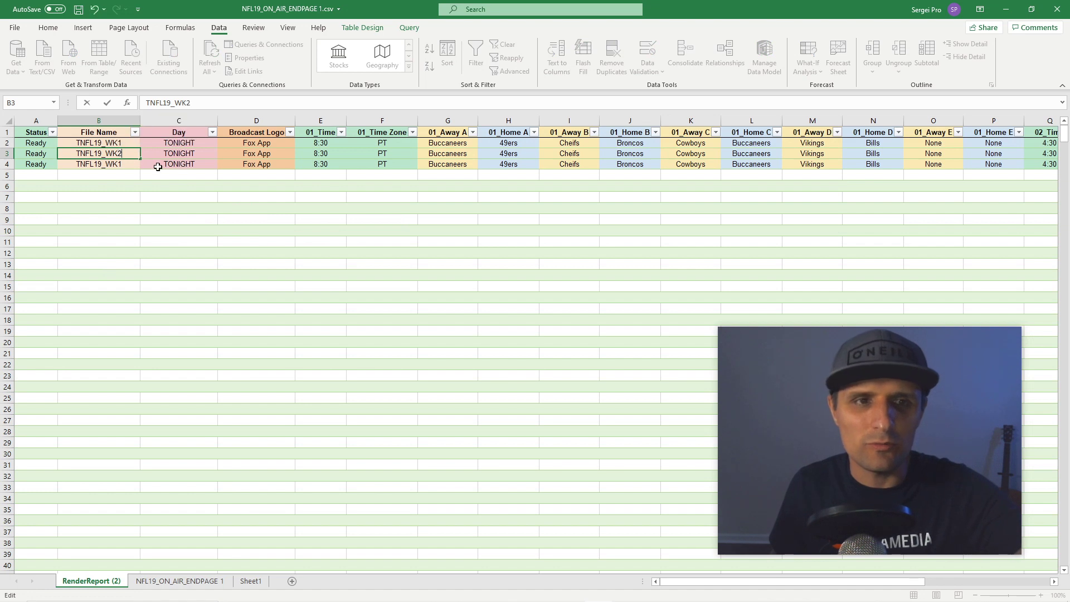
pyautogui.press('Return')
pyautogui.doubleClick(120, 164)
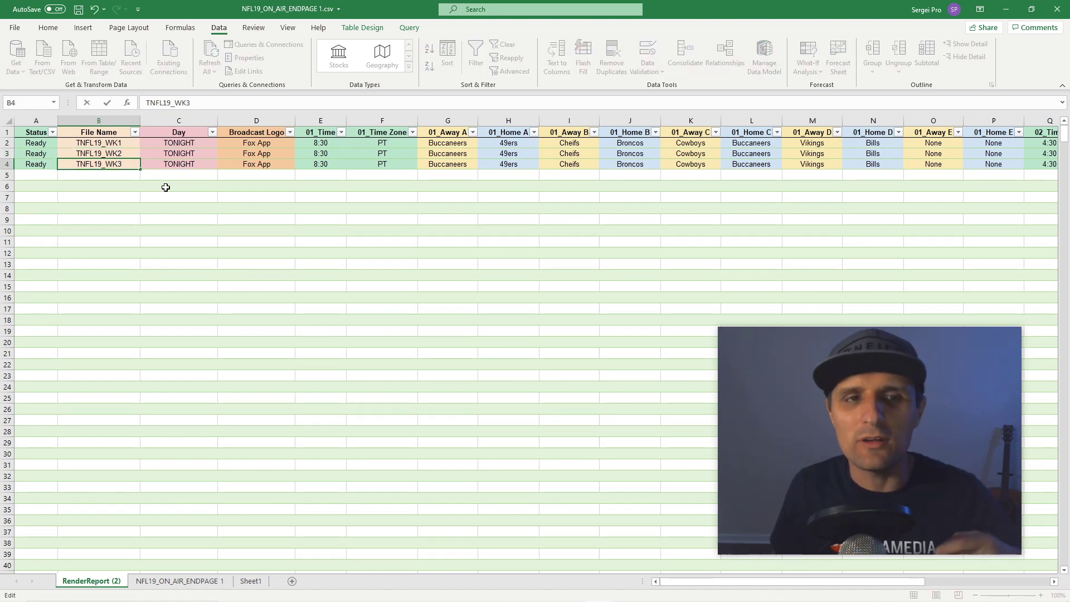
# Step: Set the Day to TOMORROW in row 3 and TODAY in row 4
pyautogui.click(199, 155)
pyautogui.doubleClick(198, 154)
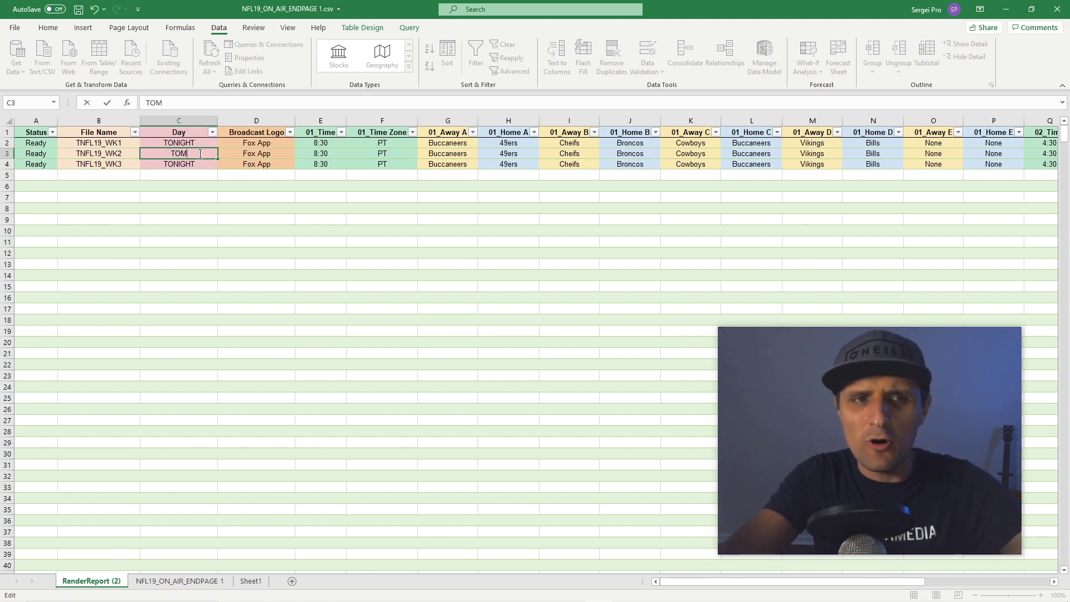
pyautogui.click(189, 164)
pyautogui.doubleClick(190, 164)
pyautogui.press('BackSpace')
pyautogui.press('BackSpace')
pyautogui.press('BackSpace')
pyautogui.press('BackSpace')
pyautogui.press('BackSpace')
pyautogui.write('DAY')
# Step: Choose Fox NFL as the logo for rows 3 and 4
pyautogui.click(278, 154)
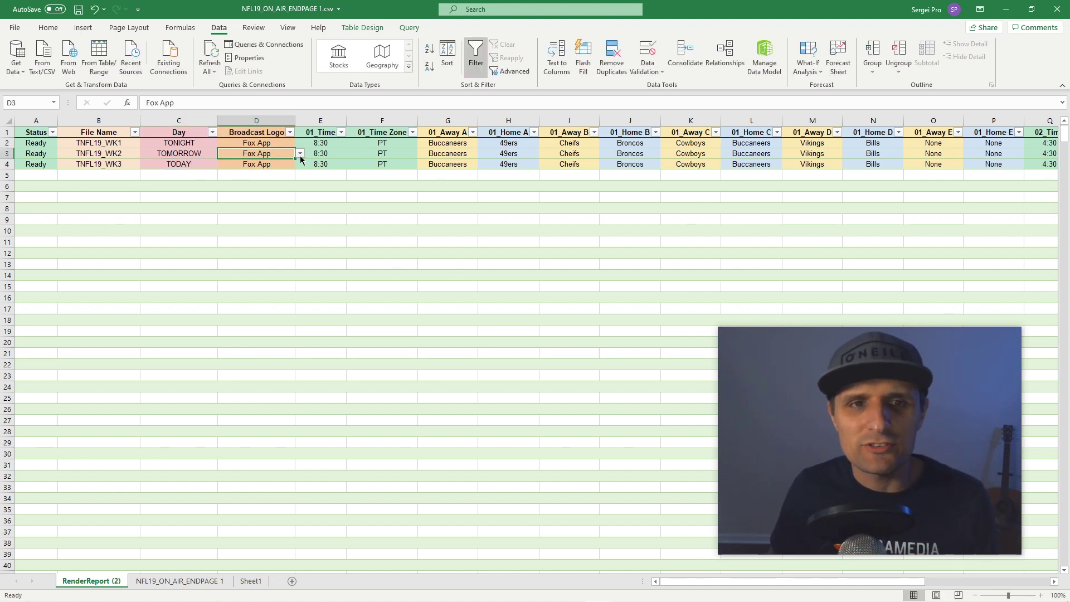
pyautogui.click(300, 154)
pyautogui.click(285, 170)
pyautogui.click(276, 164)
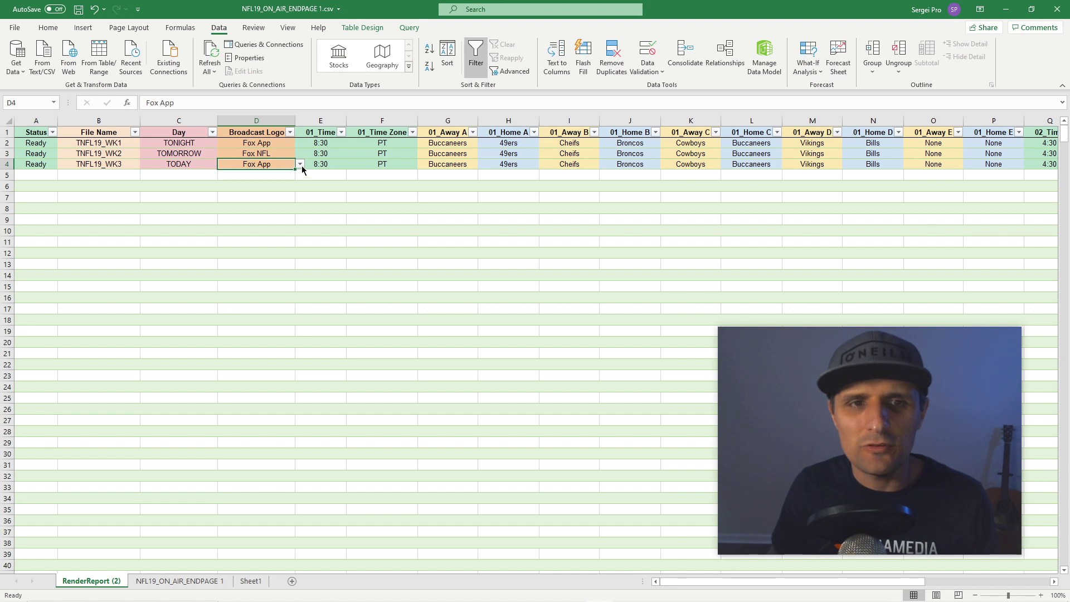
pyautogui.click(300, 164)
pyautogui.click(288, 180)
# Step: Replace row 4's old time with 9
pyautogui.doubleClick(332, 154)
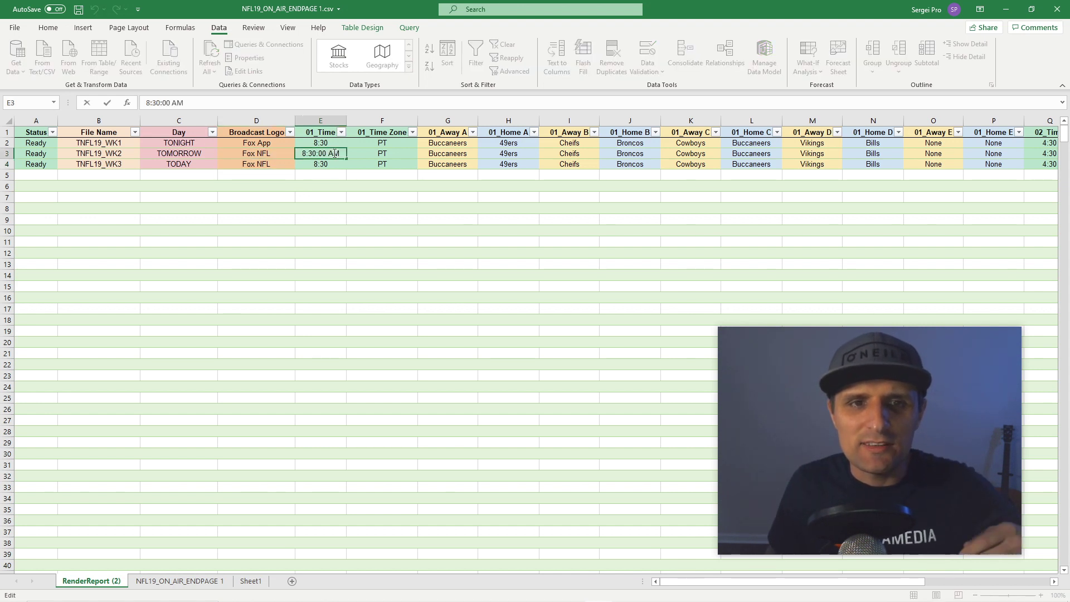
pyautogui.click(325, 153)
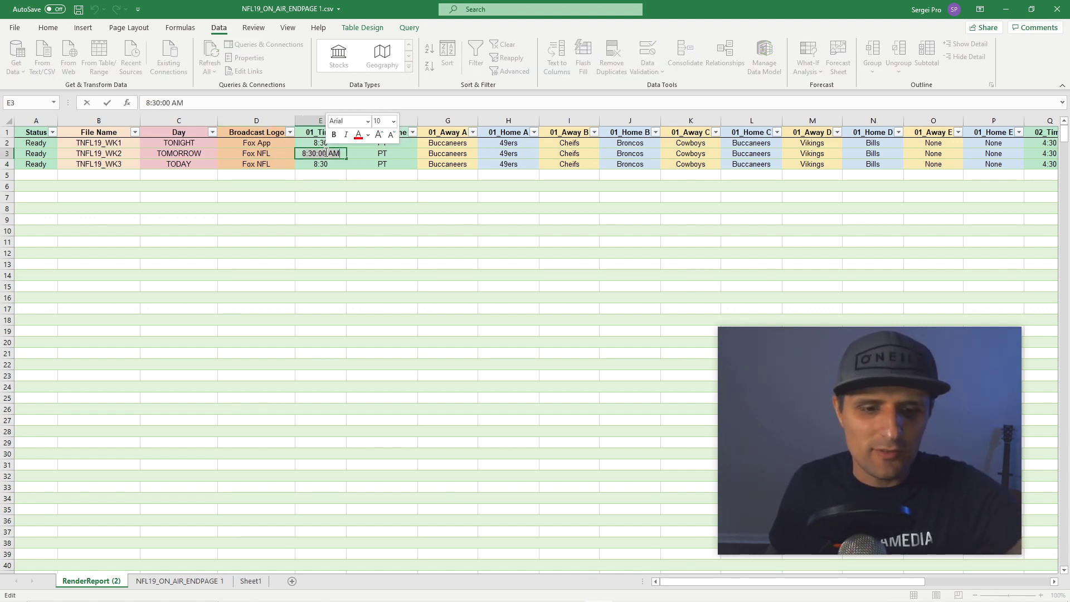
pyautogui.doubleClick(322, 165)
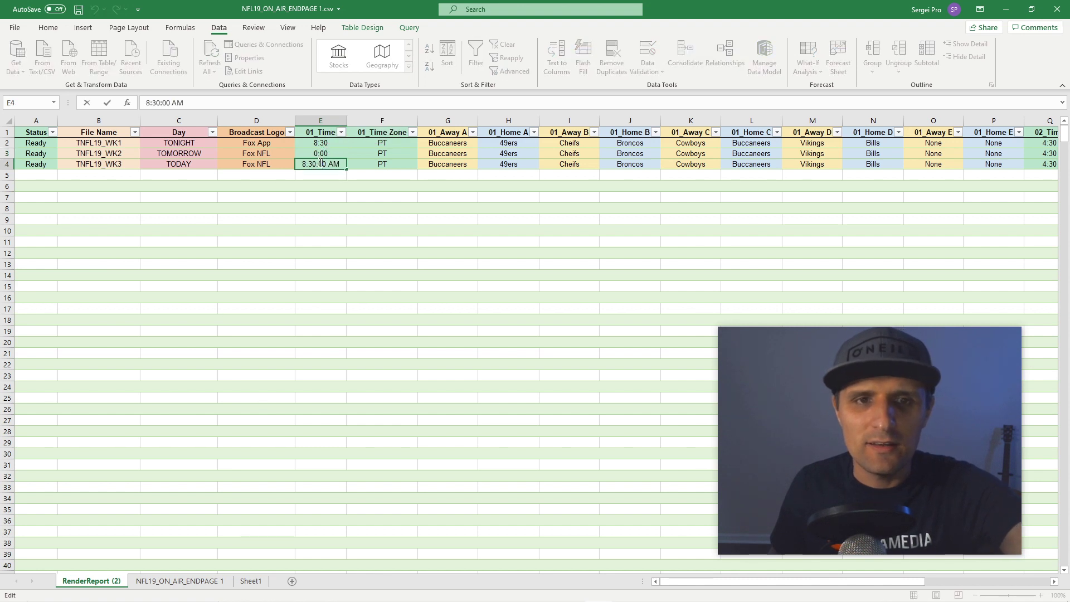
pyautogui.hotkey('shift', 'Home')
pyautogui.write('9')
pyautogui.click(343, 182)
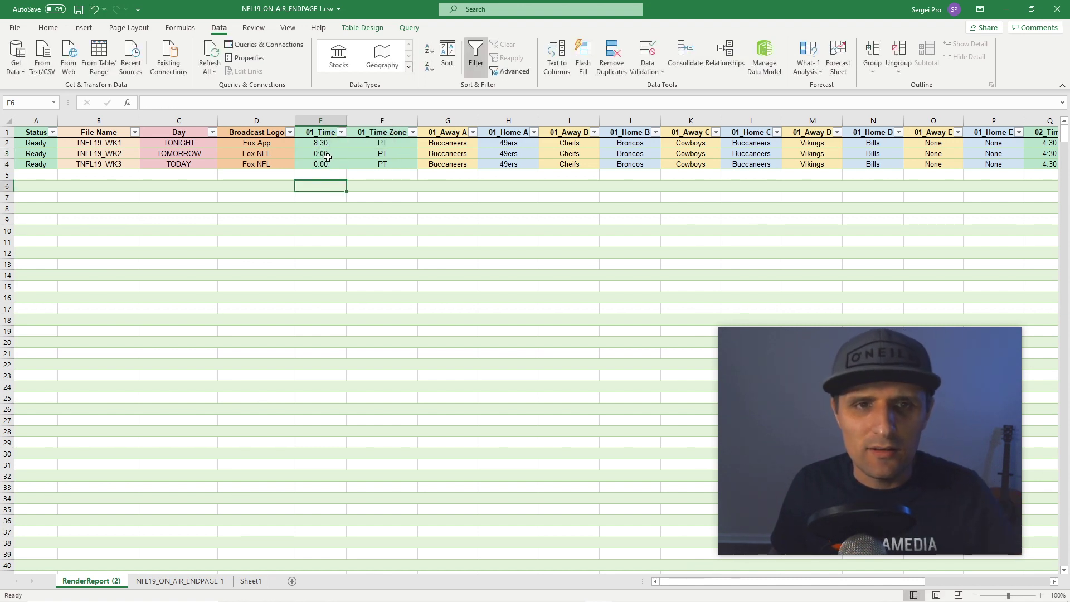
pyautogui.click(331, 154)
pyautogui.click(332, 163)
# Step: Set row 3's time to 9:00 and copy it into row 4
pyautogui.click(332, 154)
pyautogui.doubleClick(331, 153)
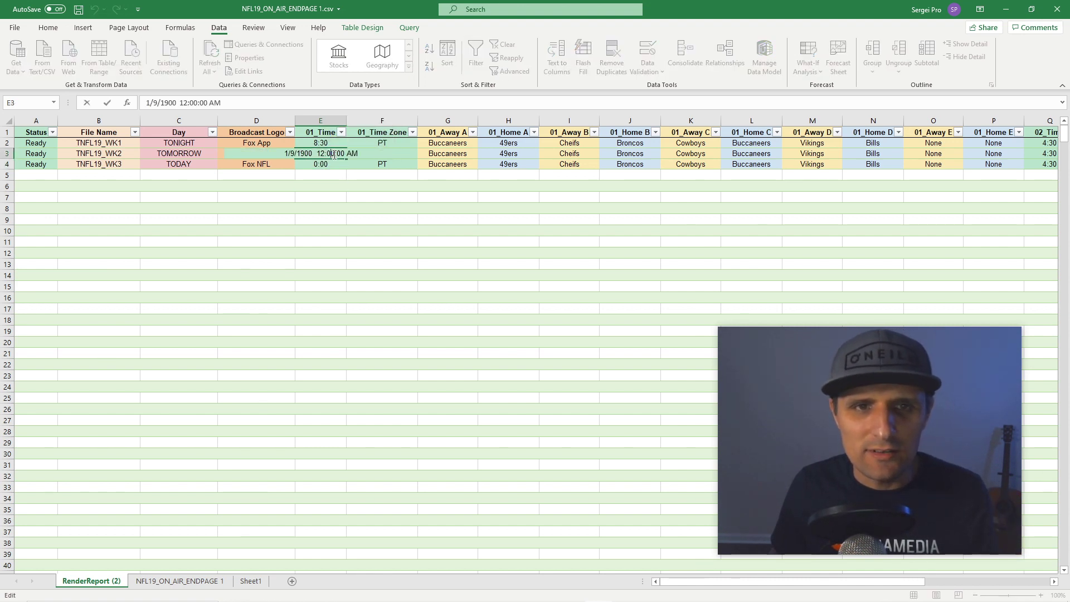
pyautogui.moveTo(330, 157); pyautogui.dragTo(285, 156)
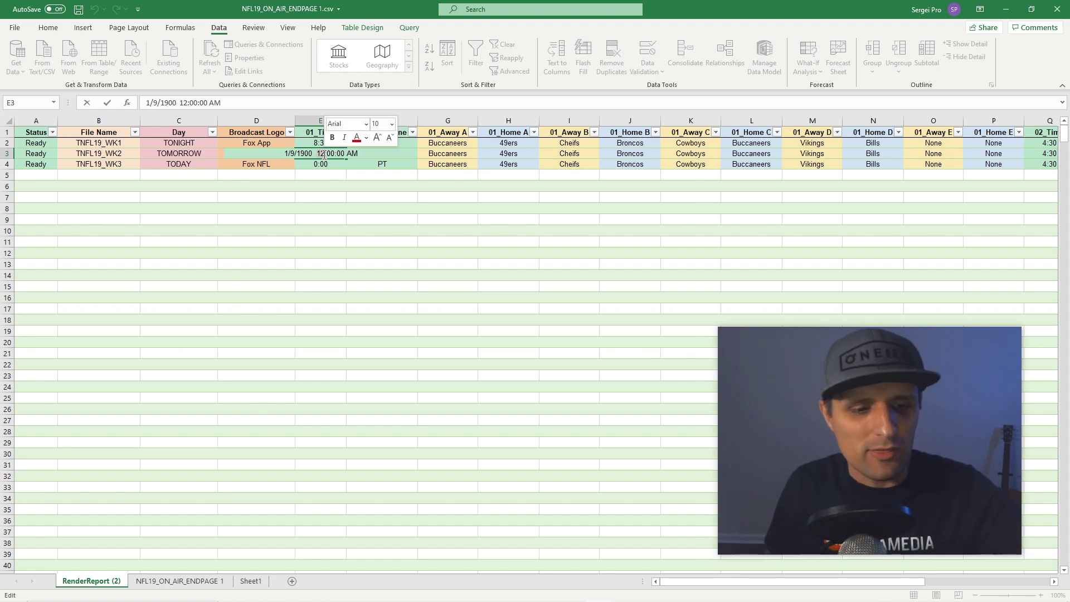
pyautogui.click(324, 155)
pyautogui.hotkey('shift', 'Home')
pyautogui.write('9')
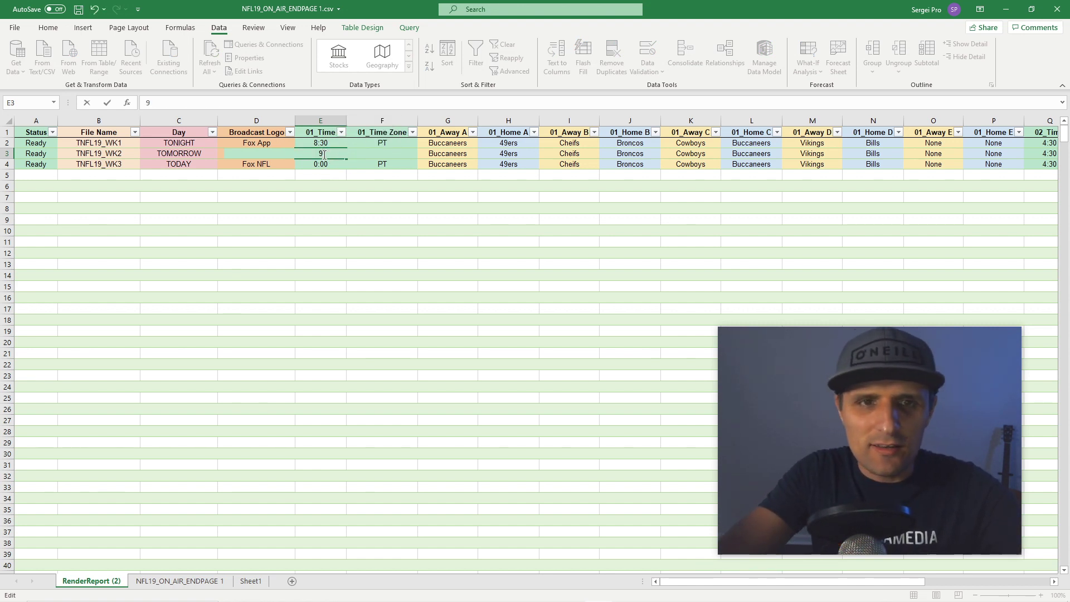
pyautogui.write(':00')
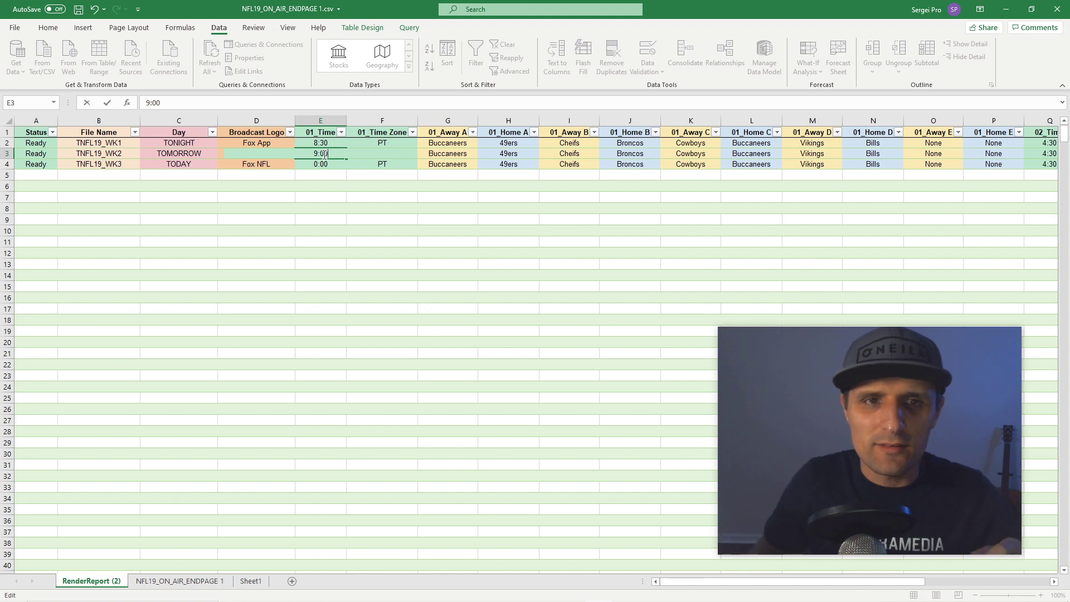
pyautogui.click(337, 196)
pyautogui.click(322, 156)
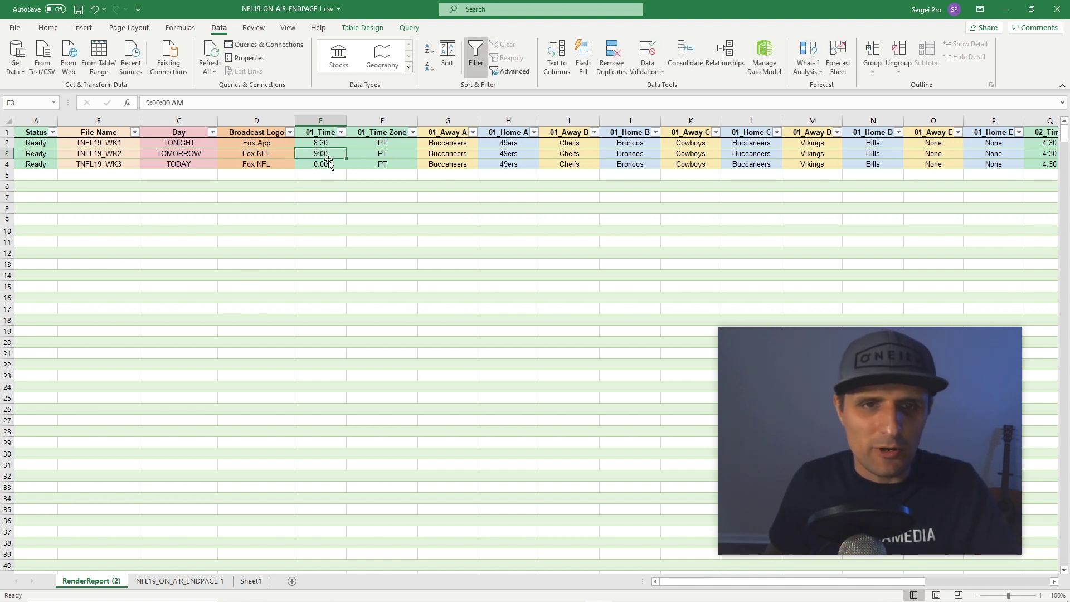
pyautogui.hotkey('ctrl', 'c')
pyautogui.click(326, 165)
pyautogui.hotkey('ctrl', 'v')
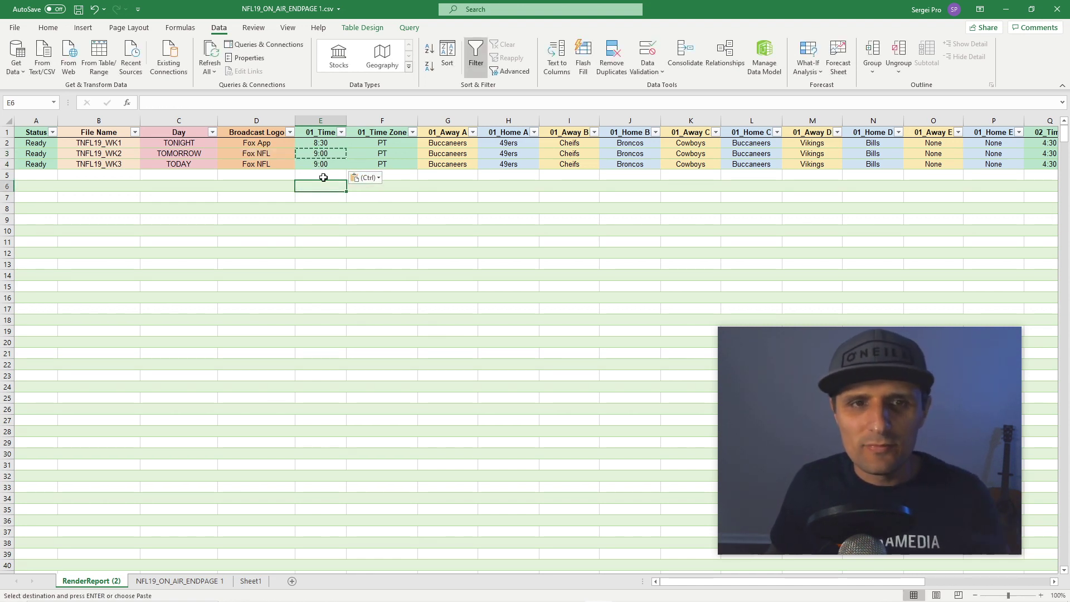
# Step: Set row 4's first matchup to Cheifs away and Bills home
pyautogui.click(429, 177)
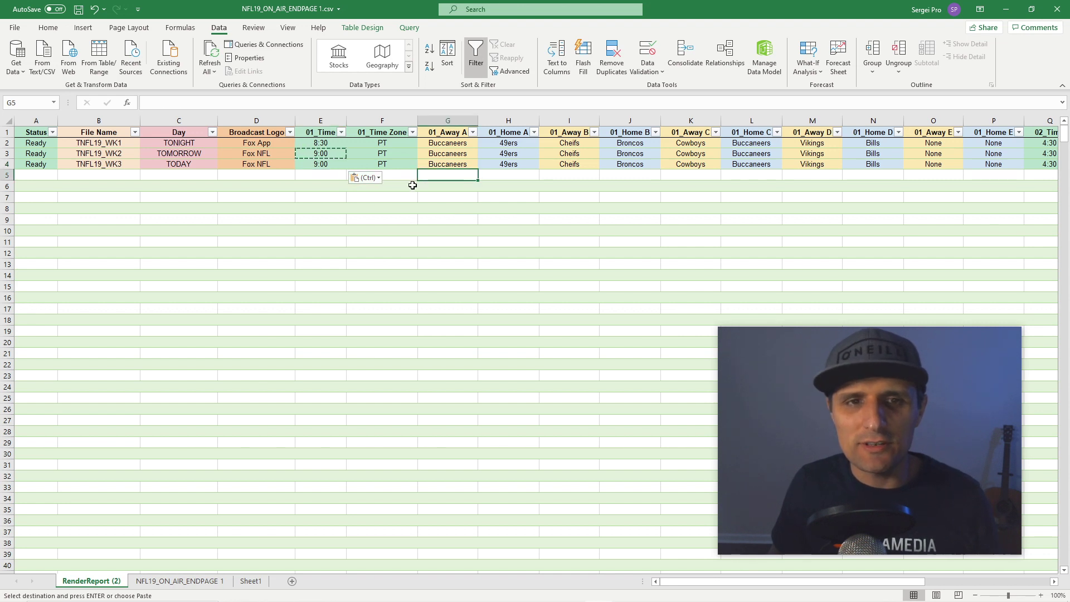
pyautogui.press('Escape')
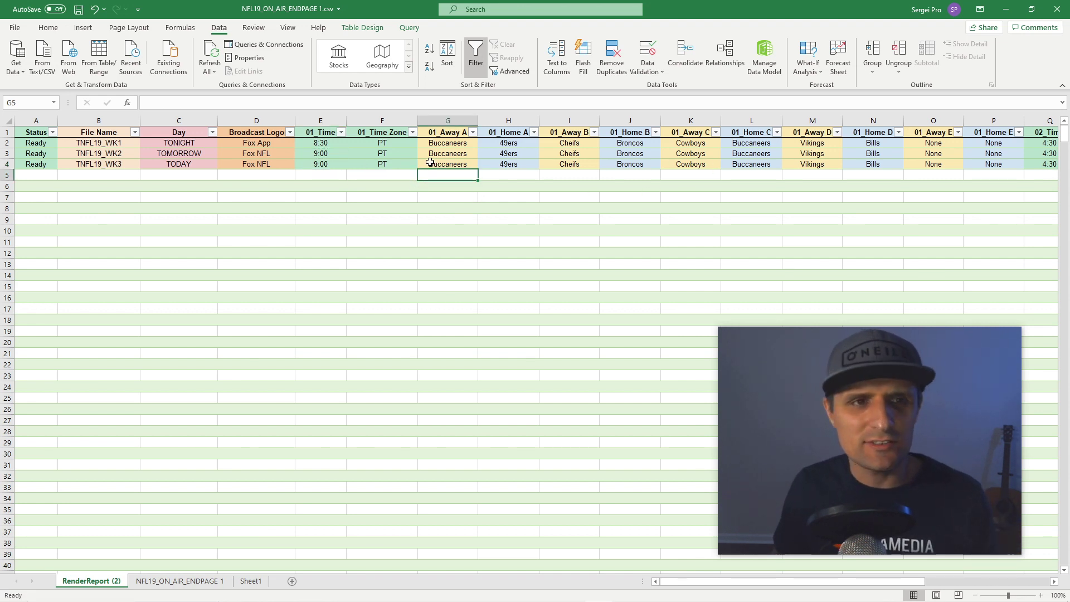
pyautogui.click(468, 165)
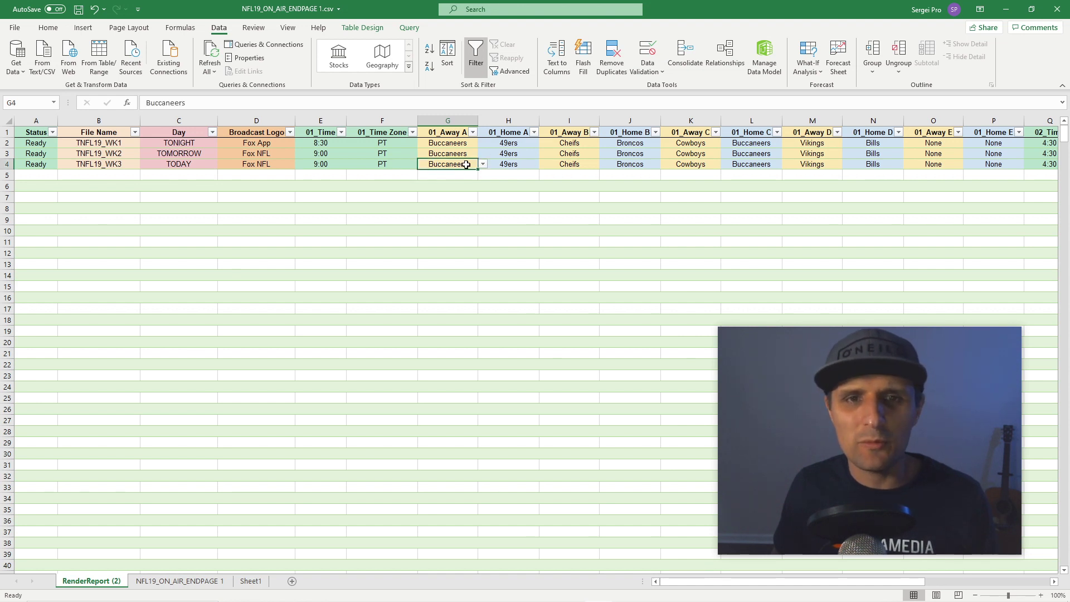
pyautogui.click(483, 165)
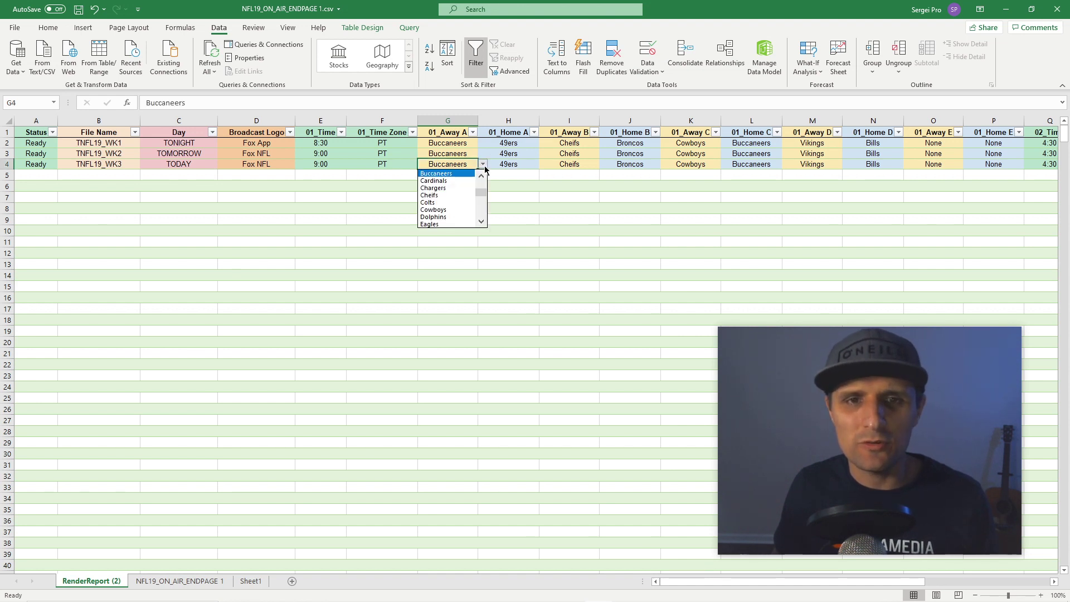
pyautogui.click(446, 195)
pyautogui.click(524, 165)
pyautogui.click(544, 167)
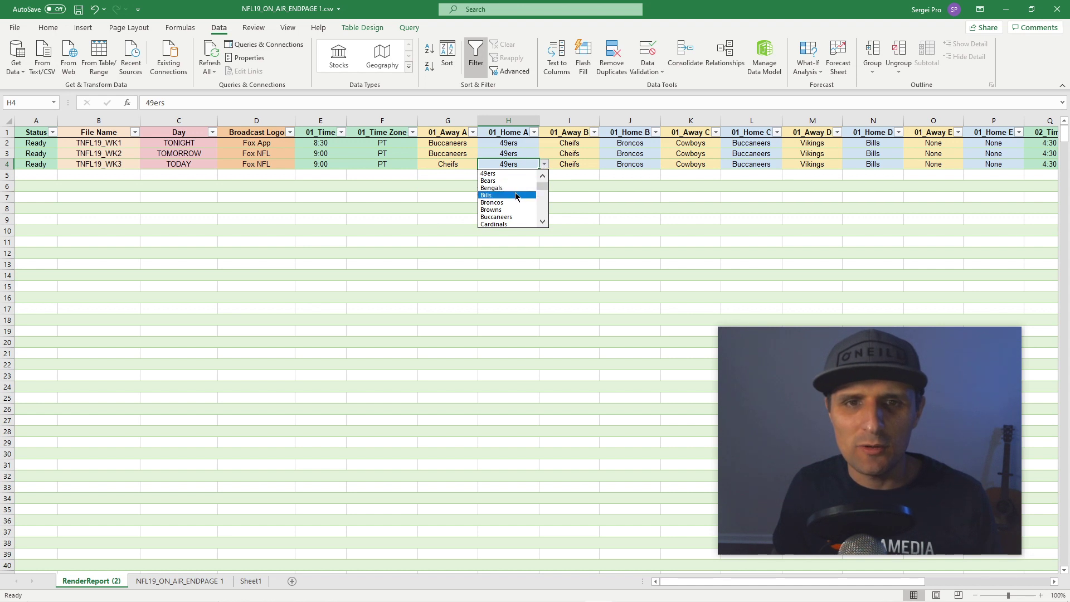
pyautogui.click(524, 192)
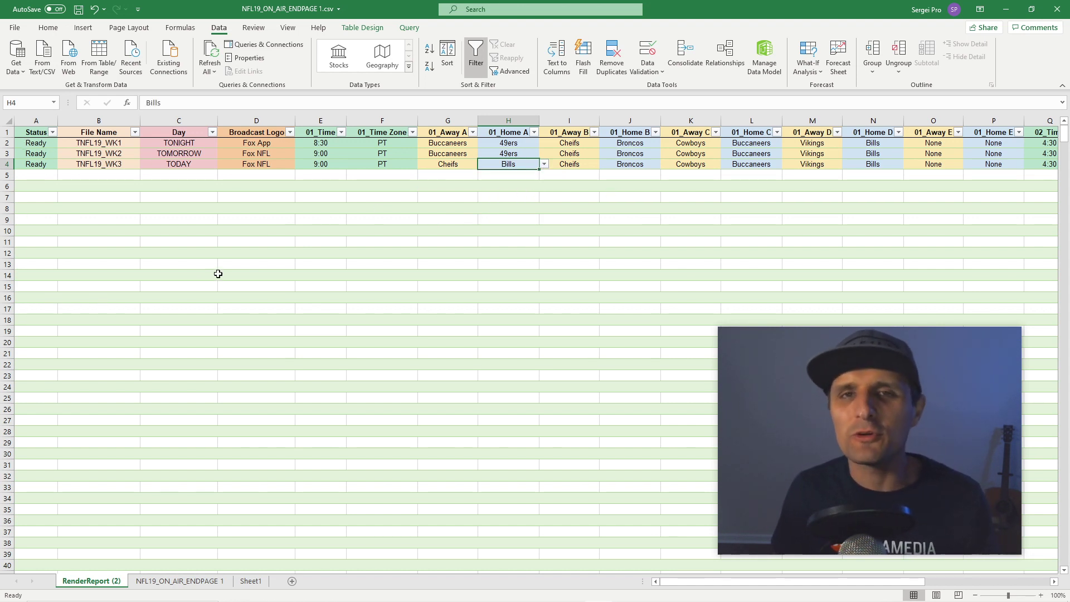
# Step: Copy row 4 into row 5 and set row 5's Status to Done
pyautogui.click(6, 163)
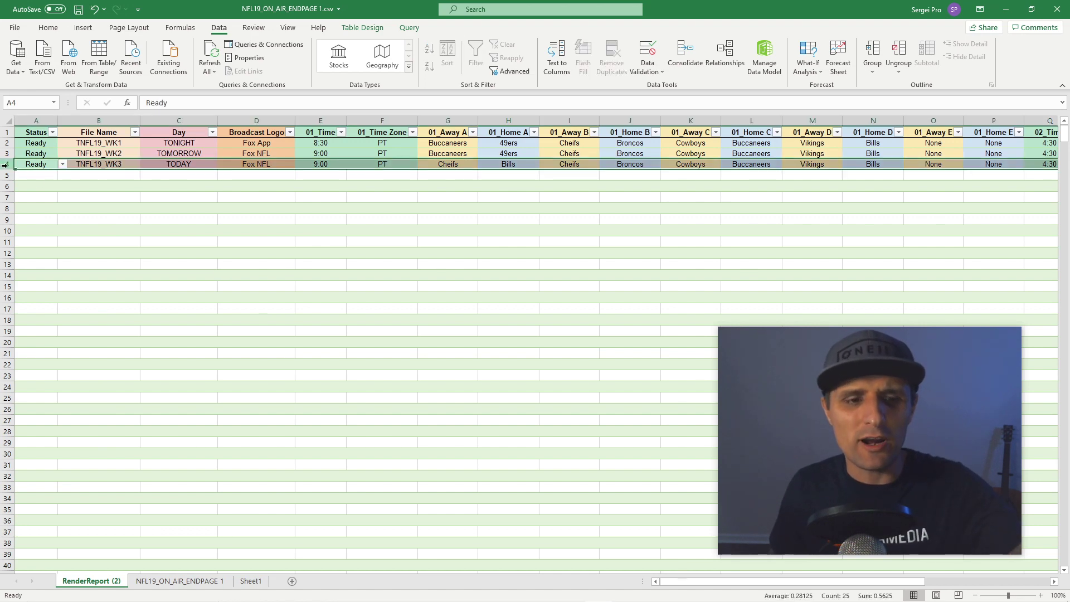
pyautogui.hotkey('ctrl', 'c')
pyautogui.click(22, 175)
pyautogui.hotkey('ctrl', 'v')
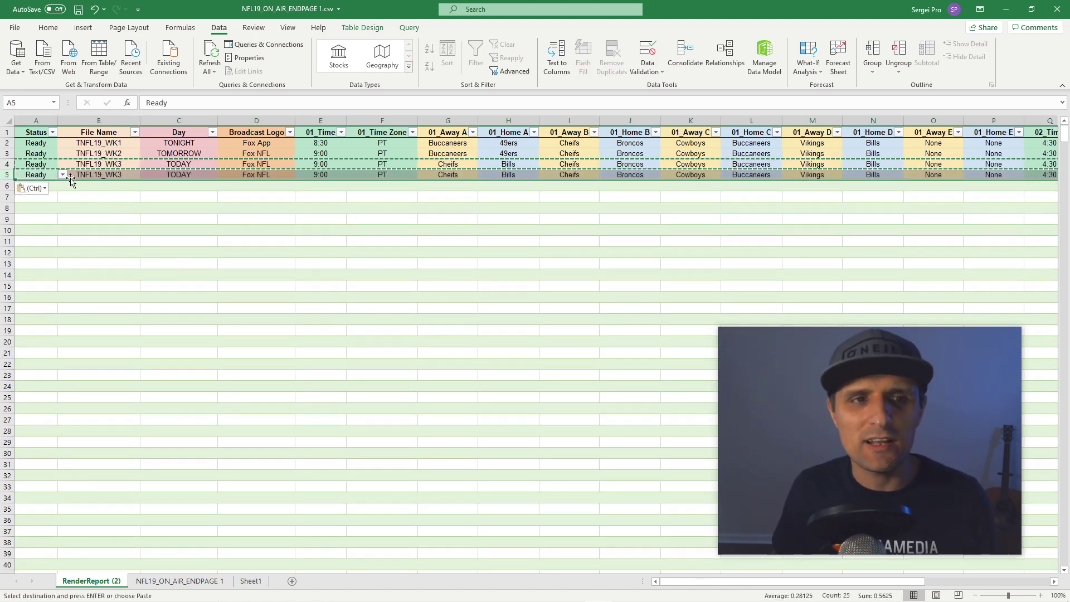
pyautogui.click(63, 175)
pyautogui.click(25, 192)
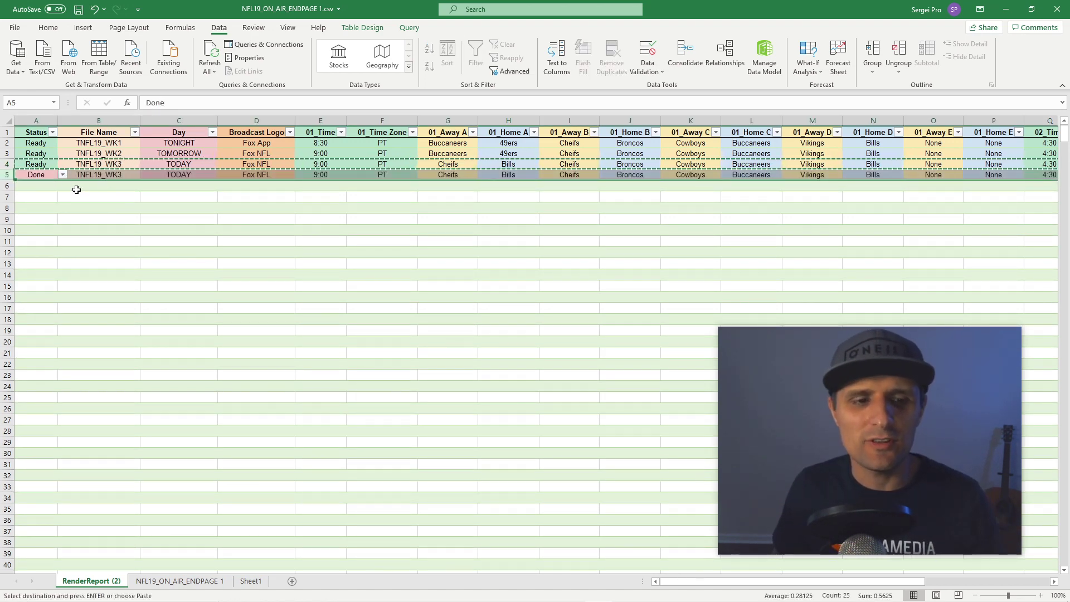
pyautogui.press('Escape')
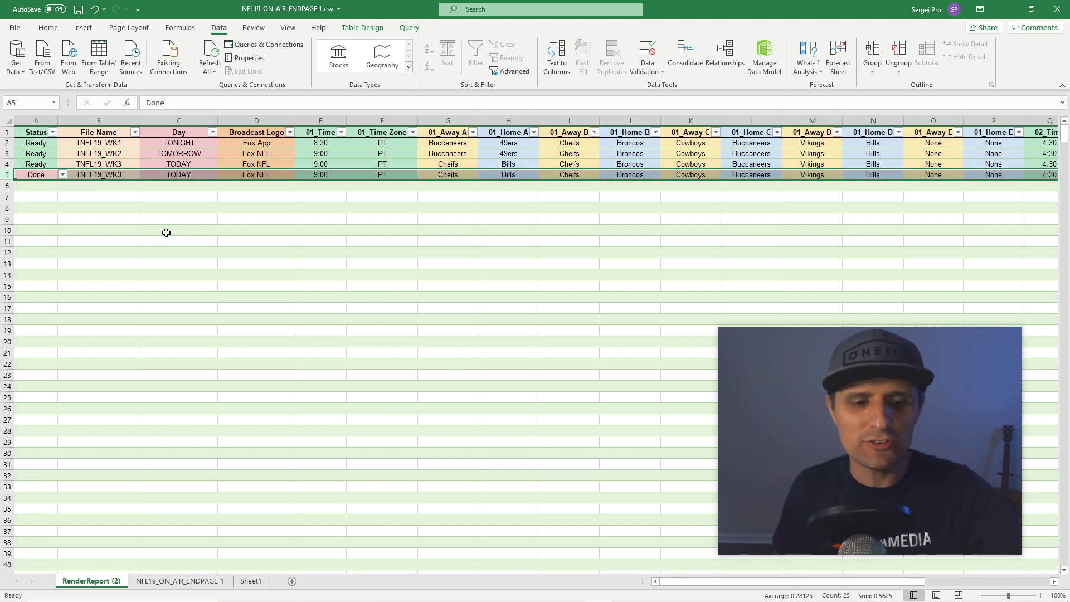
# Step: Save as CSV UTF-8 over NFL19_ON_AIR_ENDPAGE 1.csv, confirming the replace prompts
pyautogui.hotkey('ctrl', 's')
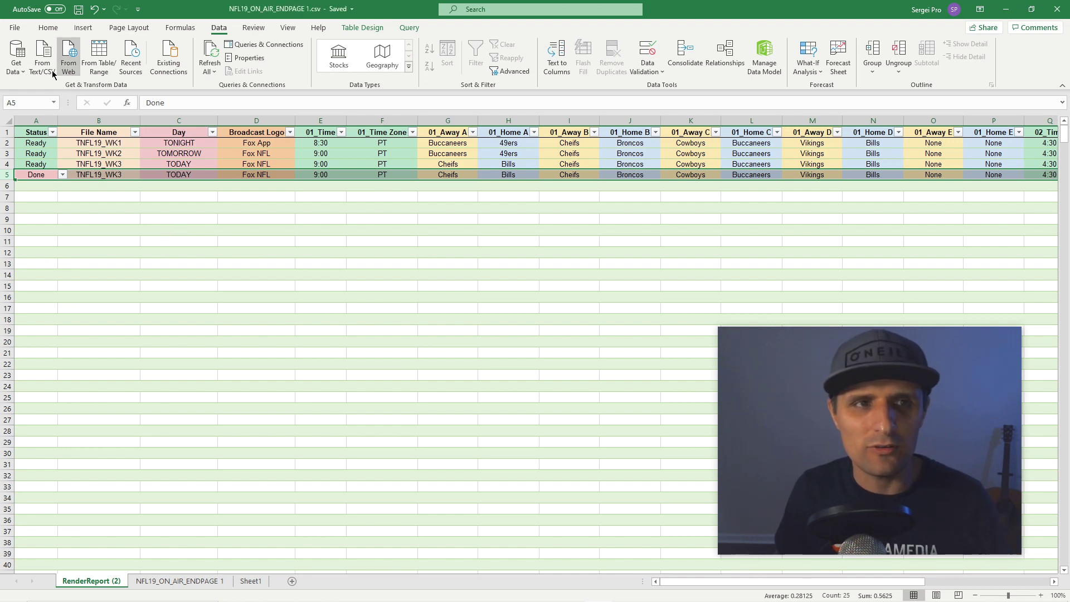
pyautogui.click(15, 28)
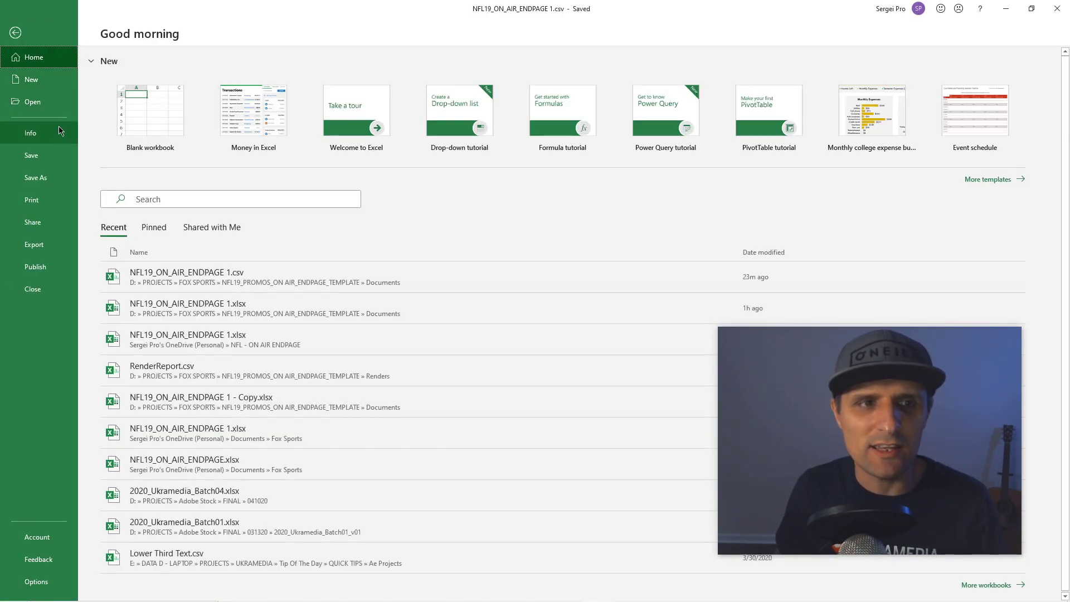
pyautogui.click(50, 177)
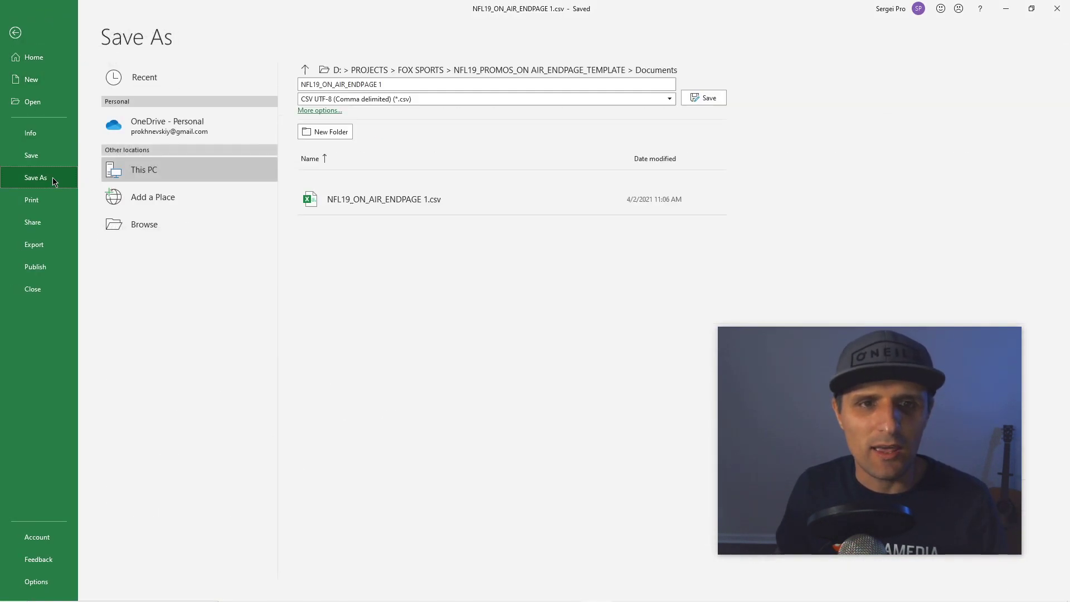
pyautogui.click(409, 101)
pyautogui.click(419, 146)
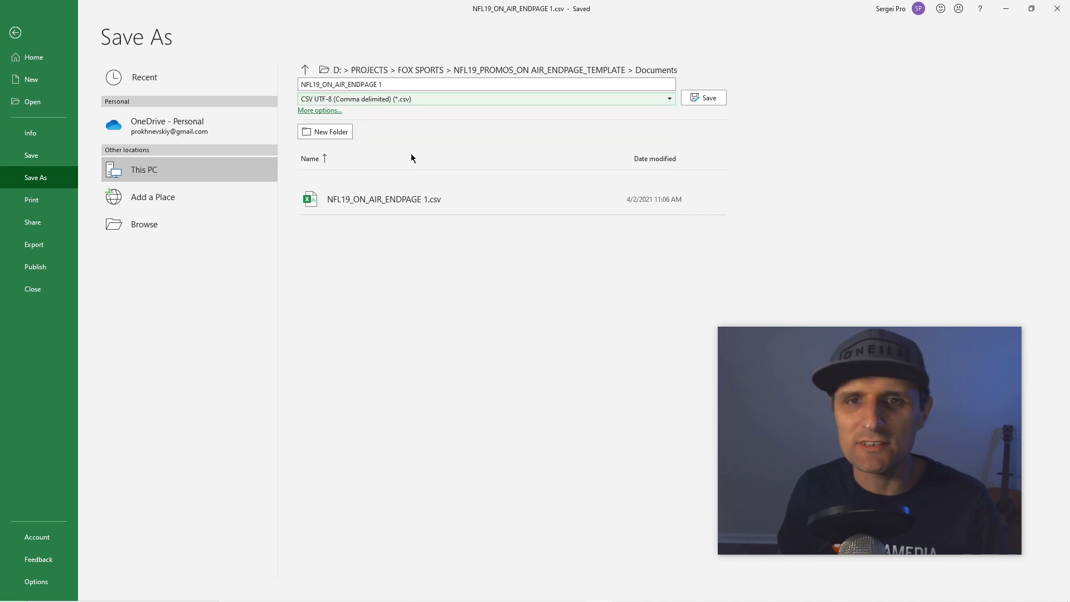
pyautogui.click(710, 99)
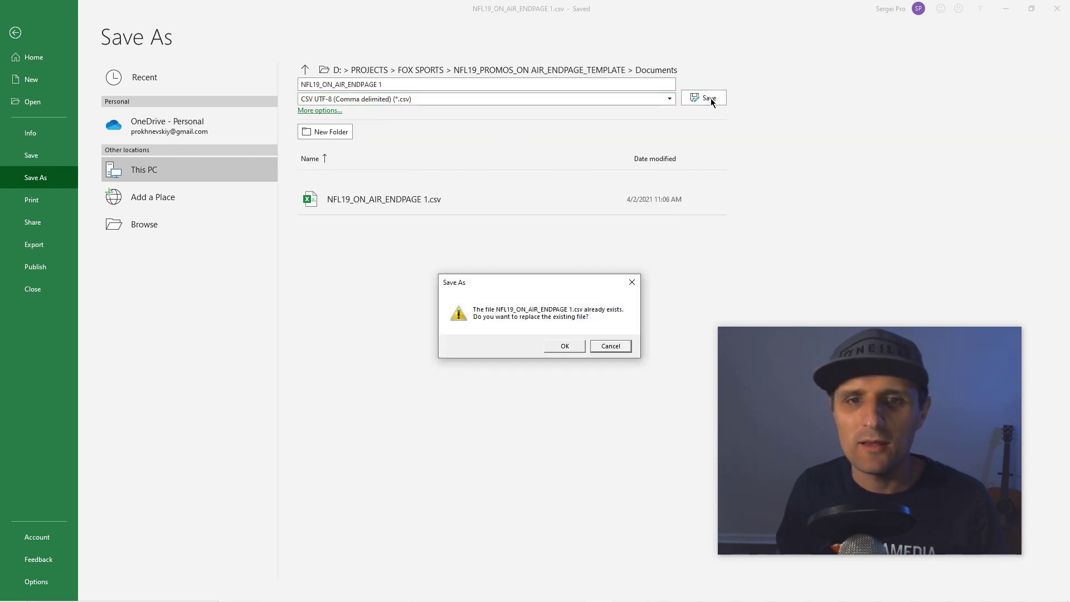
pyautogui.click(573, 347)
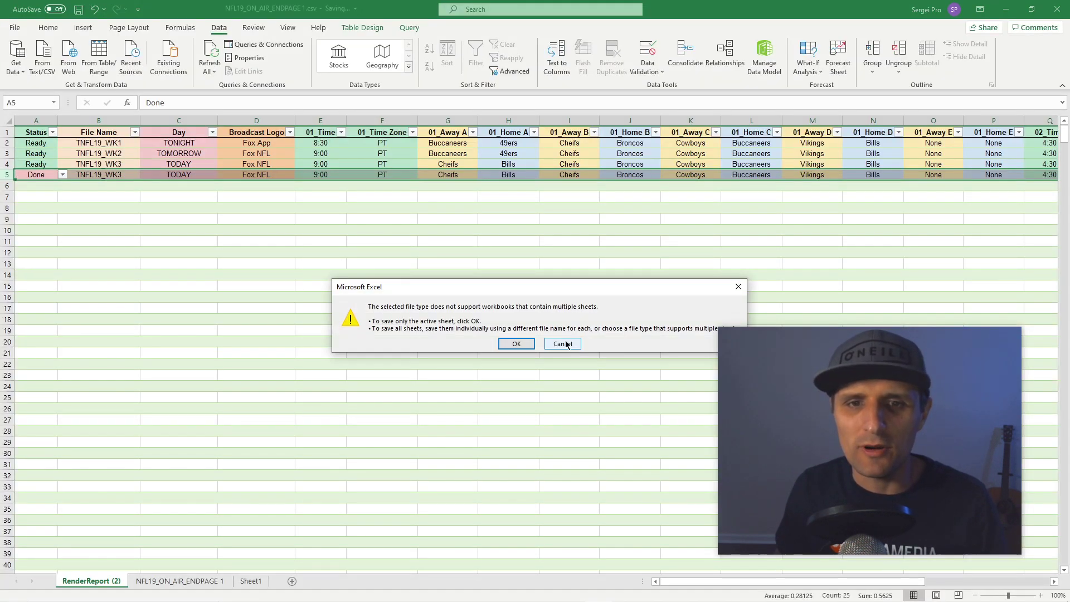
pyautogui.click(518, 340)
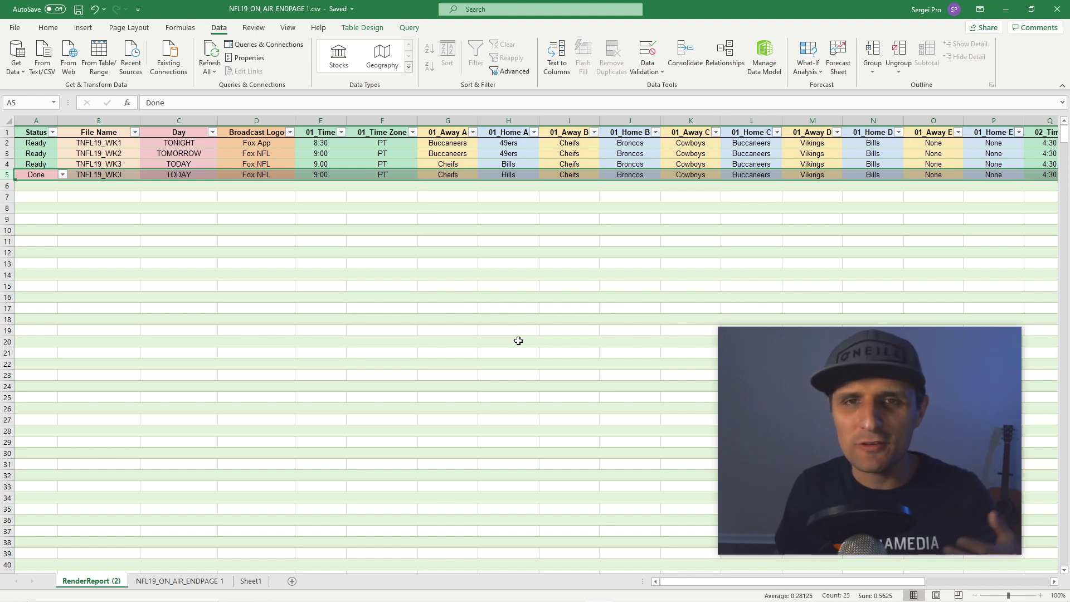
# Step: Switch to After Effects and create a new empty project
pyautogui.moveTo(518, 599)
pyautogui.click(554, 595)
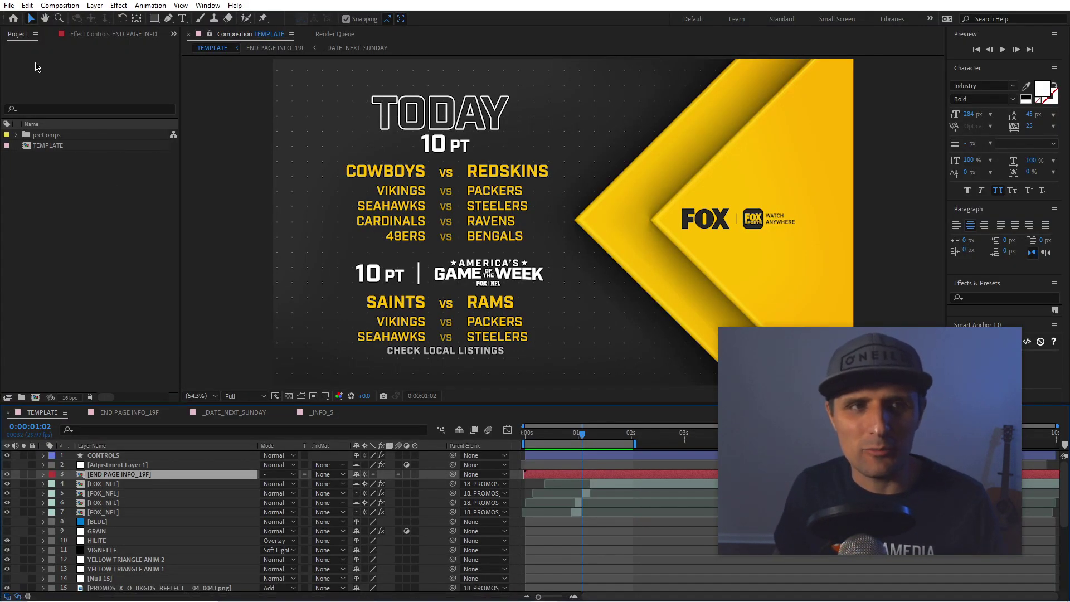
pyautogui.click(9, 5)
pyautogui.moveTo(17, 17)
pyautogui.click(234, 20)
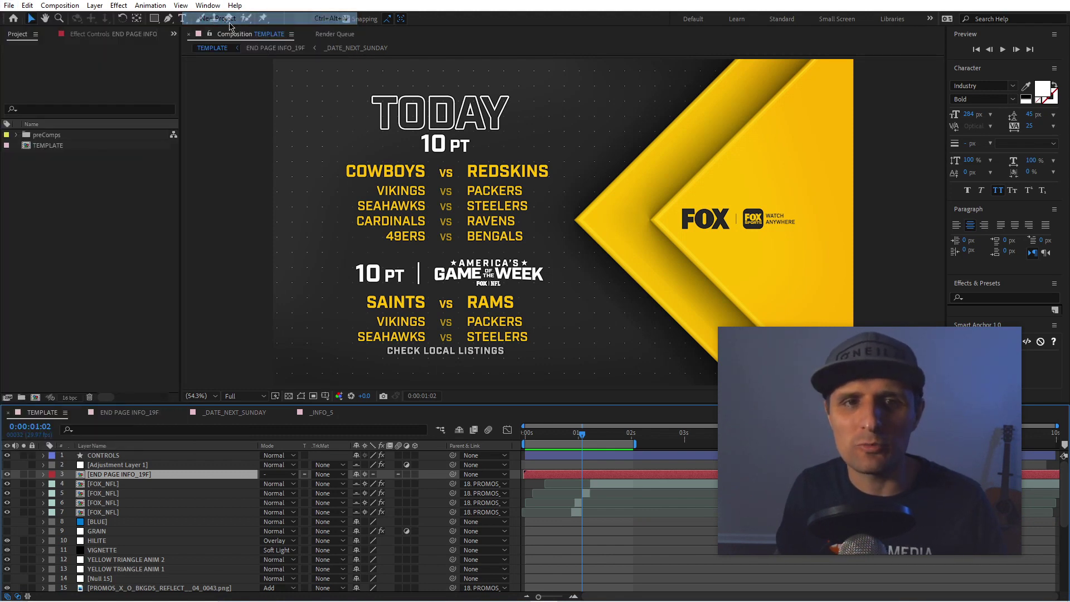
# Step: Run the NFL - ON AIR ENDPAGE.jsx script from File > Scripts
pyautogui.click(8, 5)
pyautogui.moveTo(96, 307)
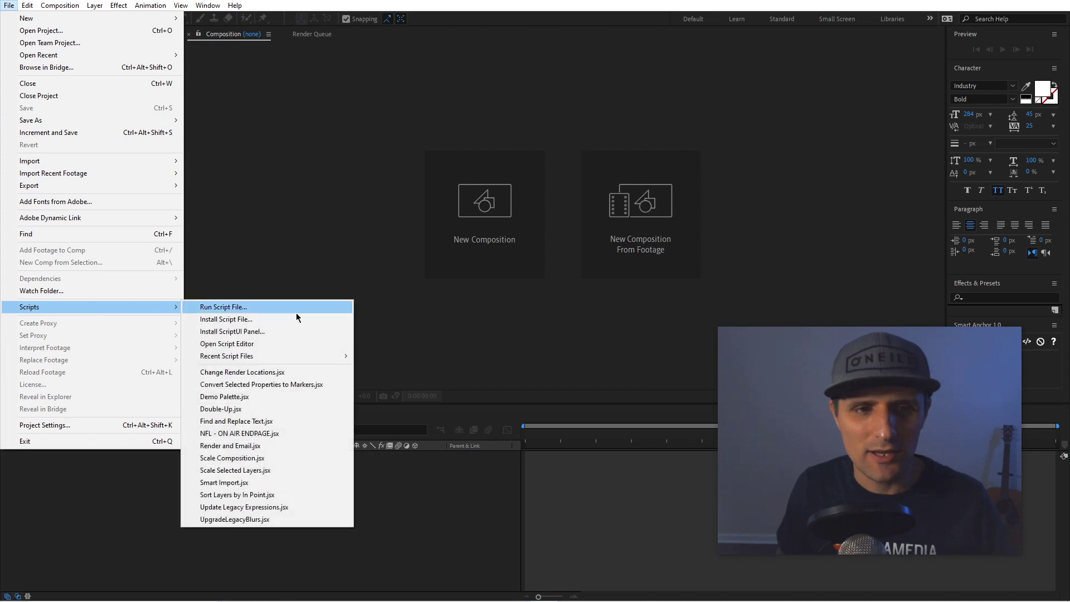
pyautogui.click(272, 434)
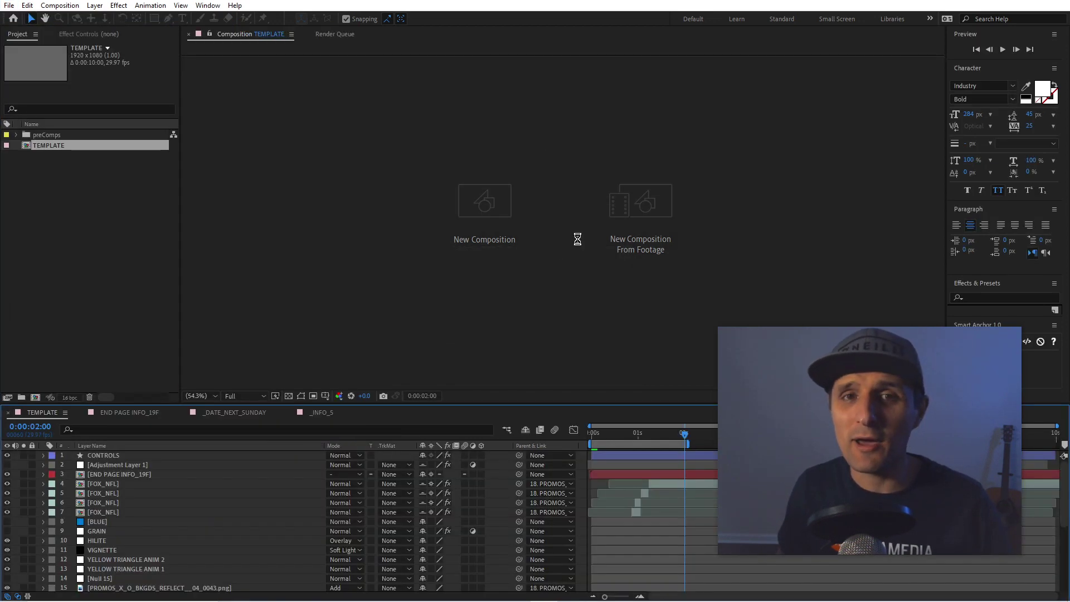
# Step: Load NFL19_ON_AIR_ENDPAGE 1.csv from NFL19_PROMOS > Documents as the data file
pyautogui.moveTo(595, 220); pyautogui.dragTo(257, 174)
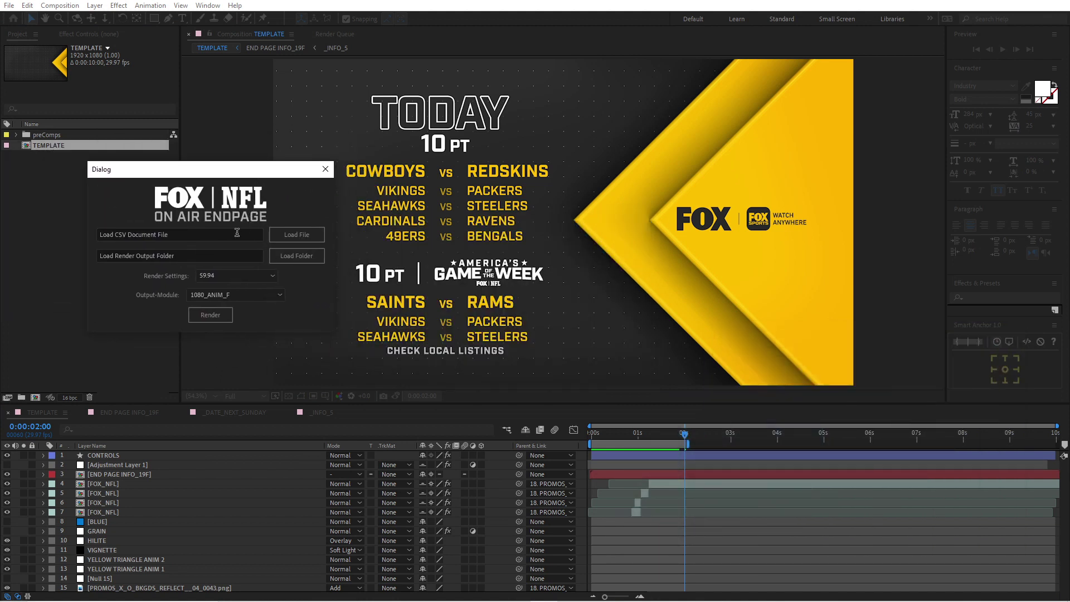
pyautogui.click(293, 235)
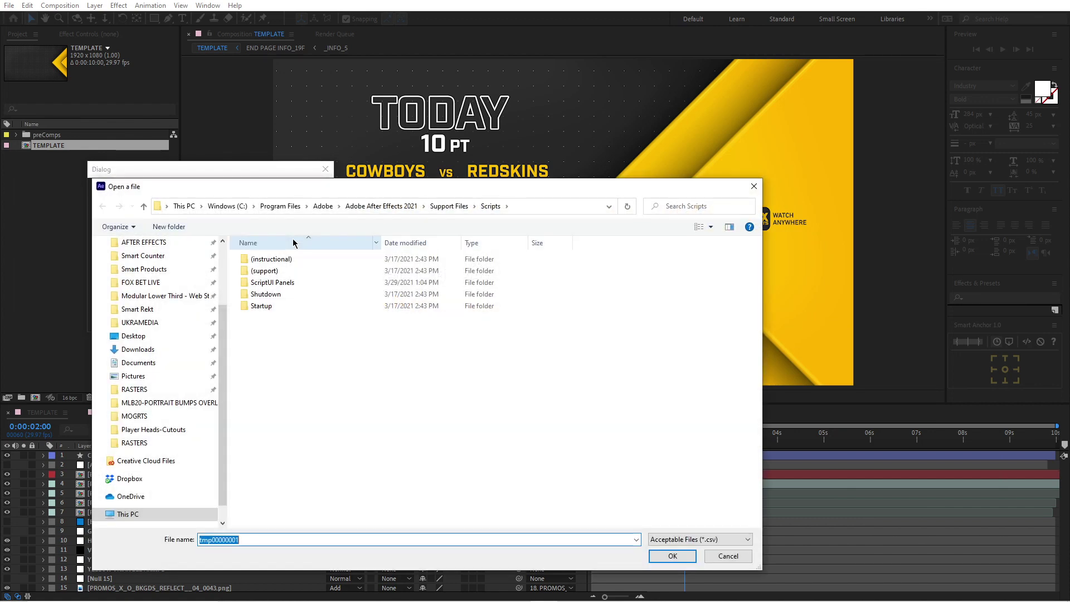
pyautogui.scroll(3, 167, 279)
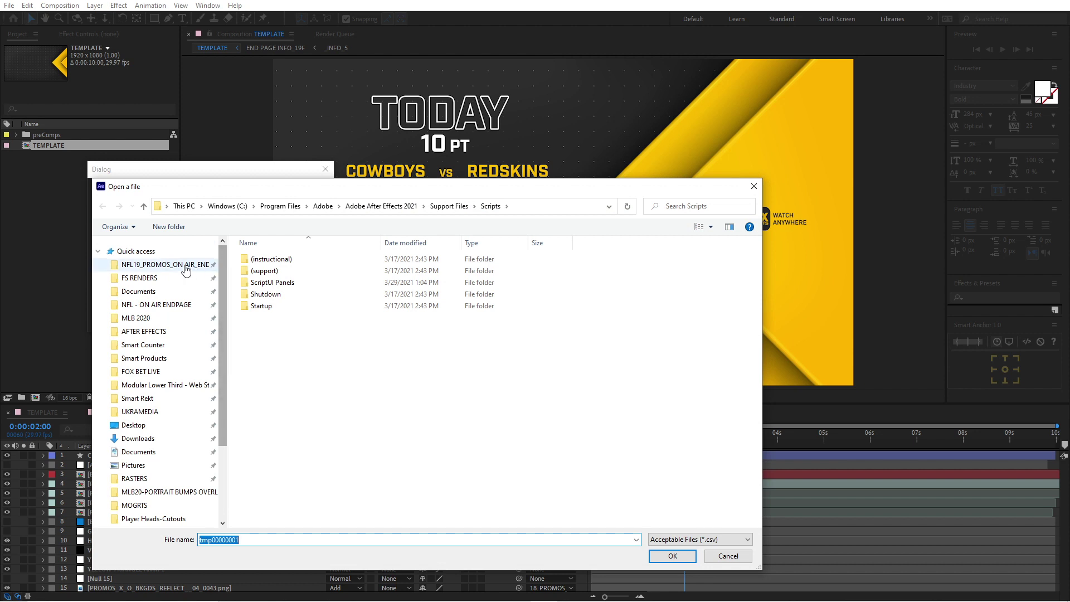
pyautogui.click(168, 265)
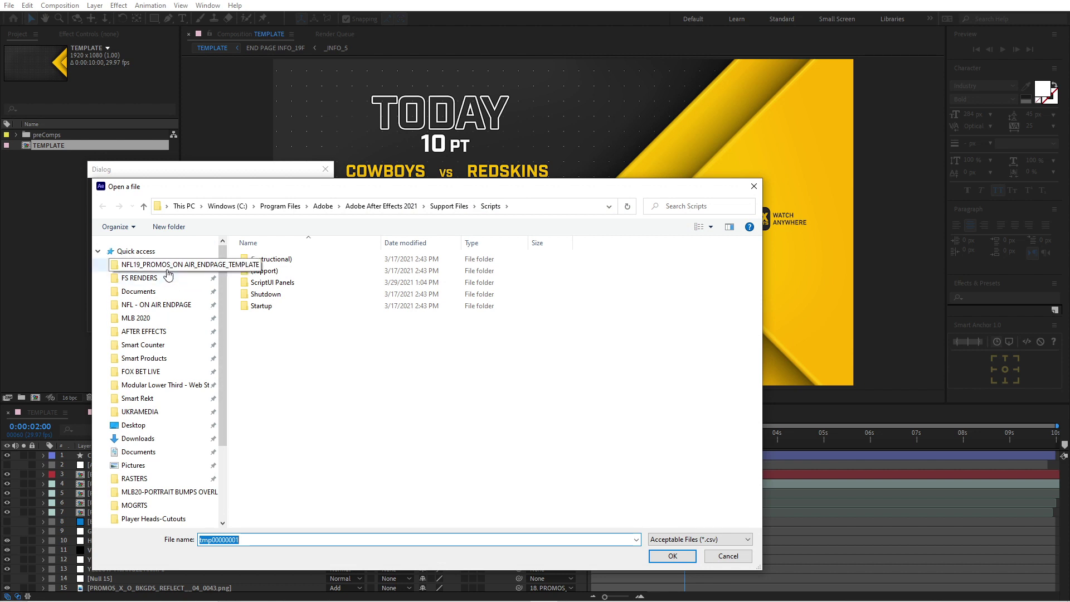
pyautogui.doubleClick(283, 283)
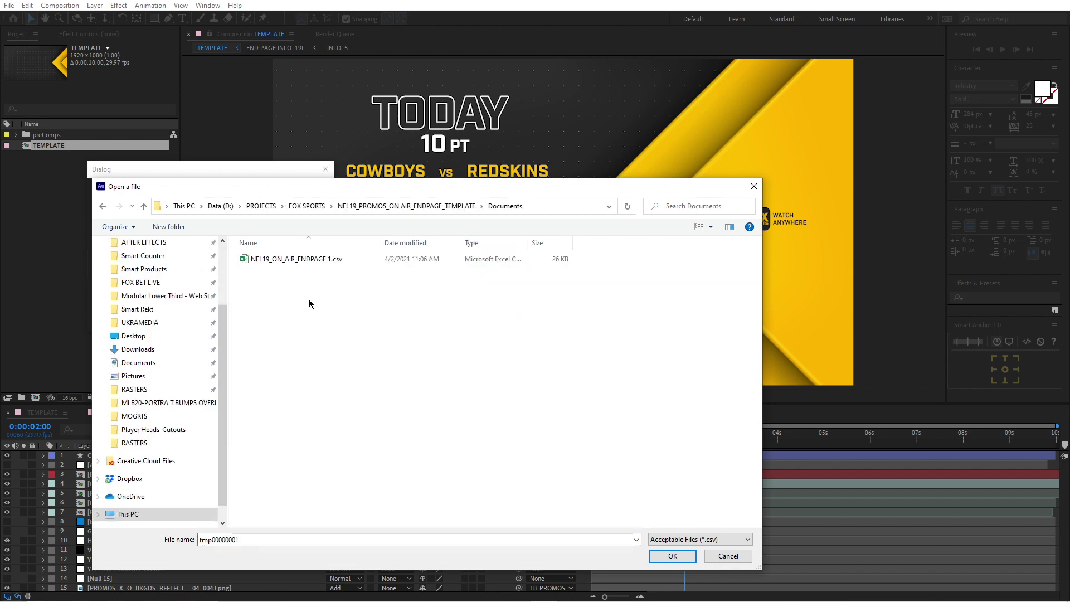
pyautogui.click(330, 260)
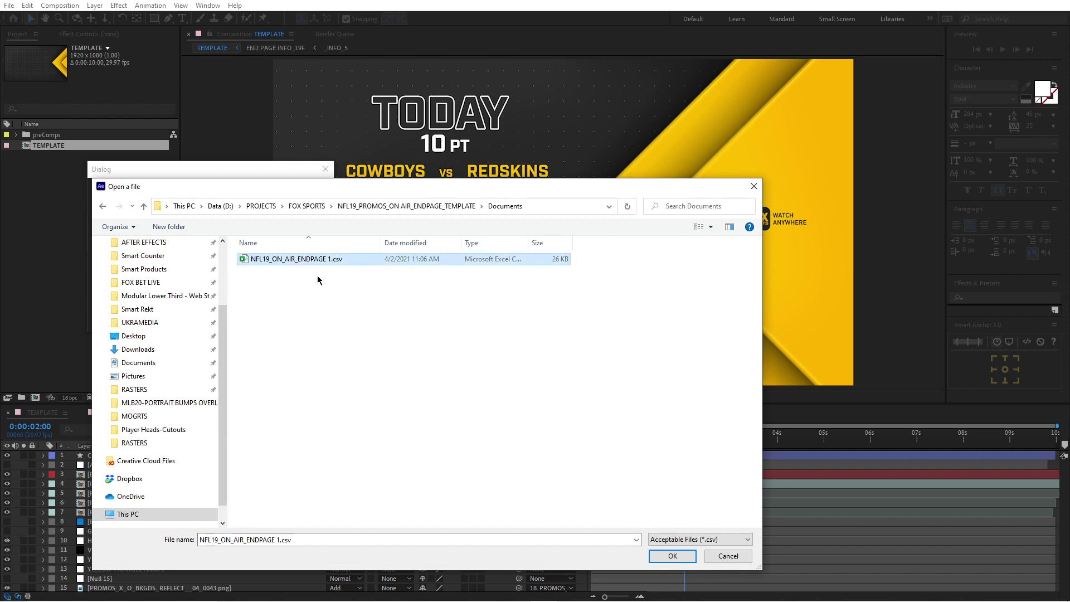
pyautogui.click(673, 556)
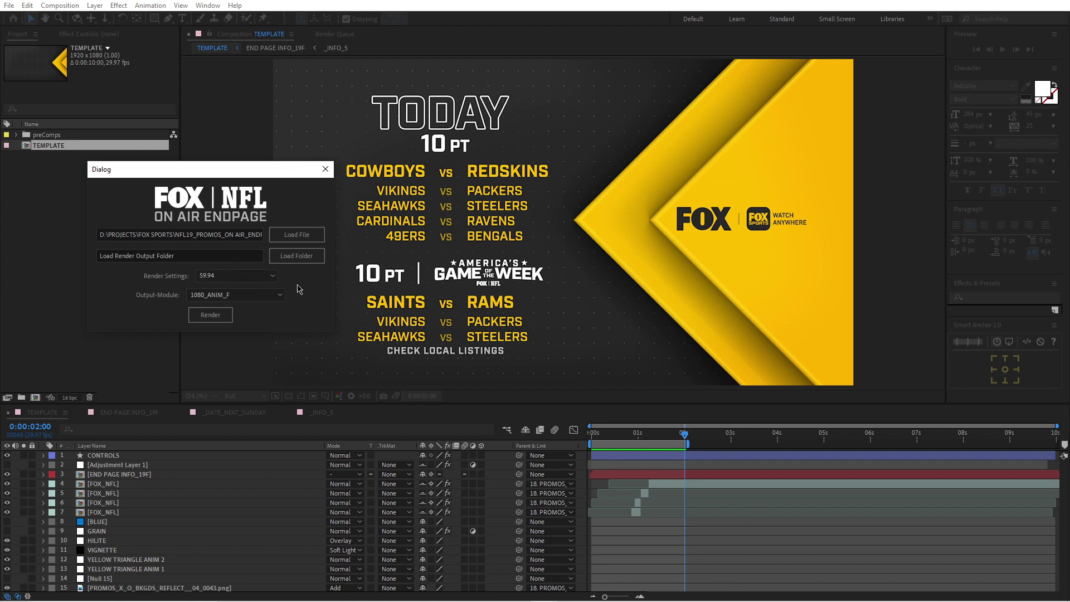
# Step: Set the script's output folder to FS RENDERS
pyautogui.click(304, 264)
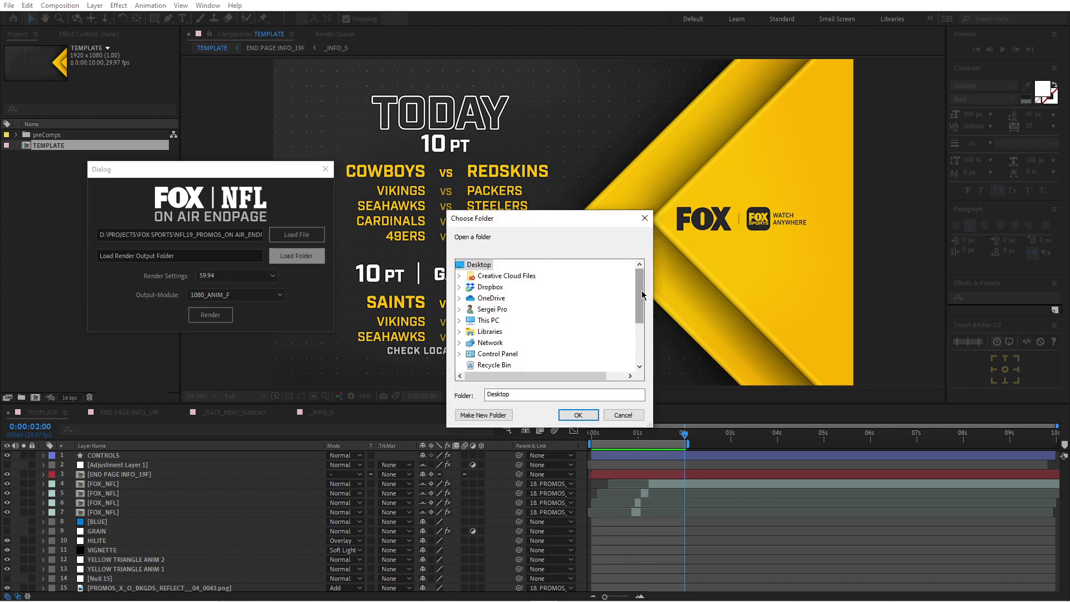
pyautogui.moveTo(640, 290); pyautogui.dragTo(640, 327)
pyautogui.click(498, 331)
pyautogui.click(577, 415)
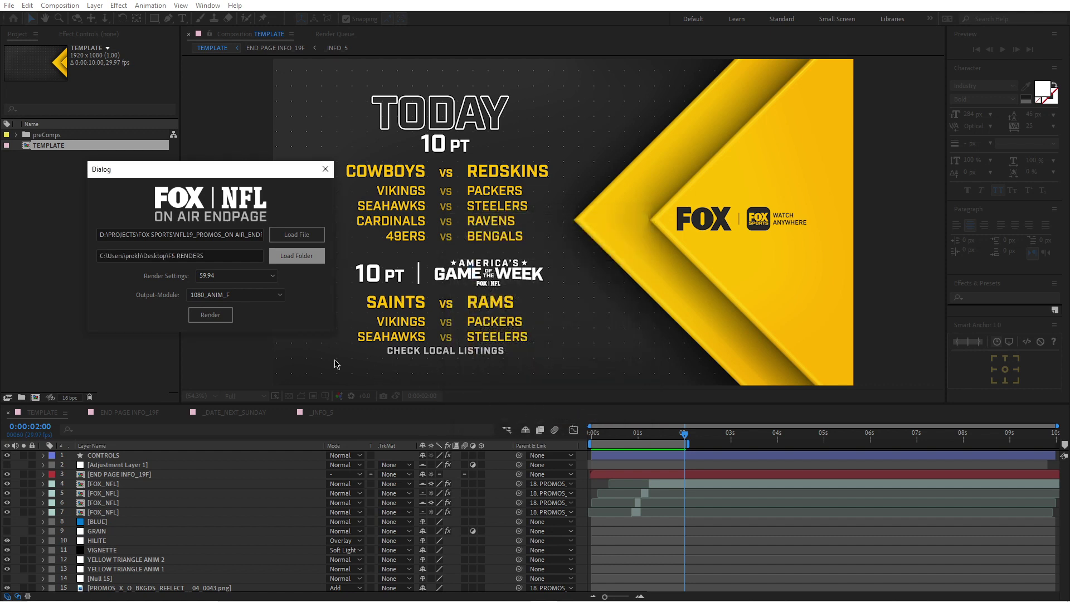
# Step: Choose Best Settings for render settings and keep the 1080_ANIM_F output module
pyautogui.click(241, 279)
pyautogui.click(244, 299)
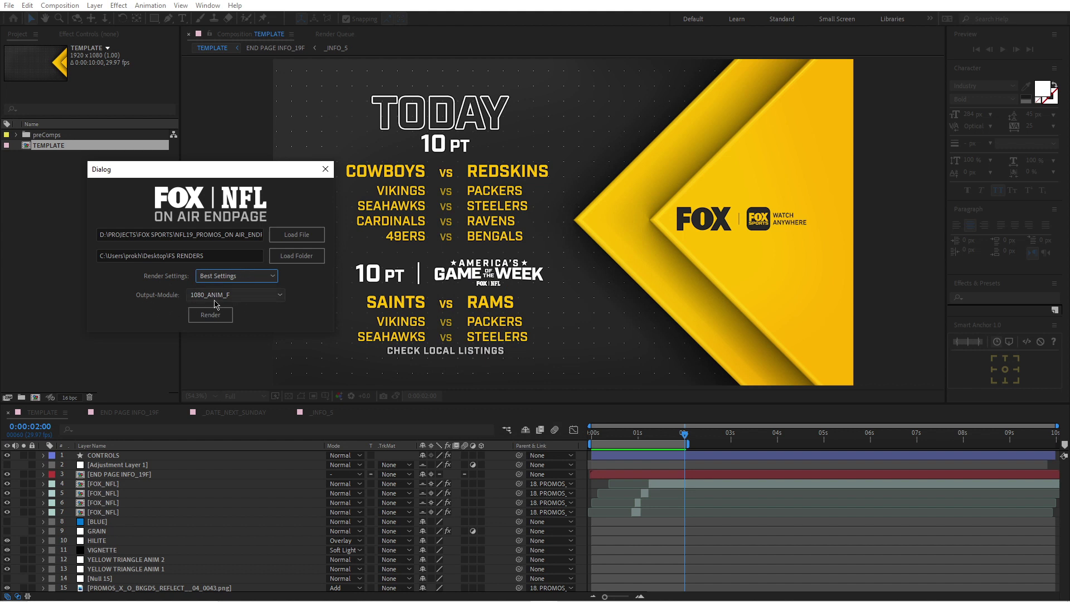
pyautogui.click(260, 297)
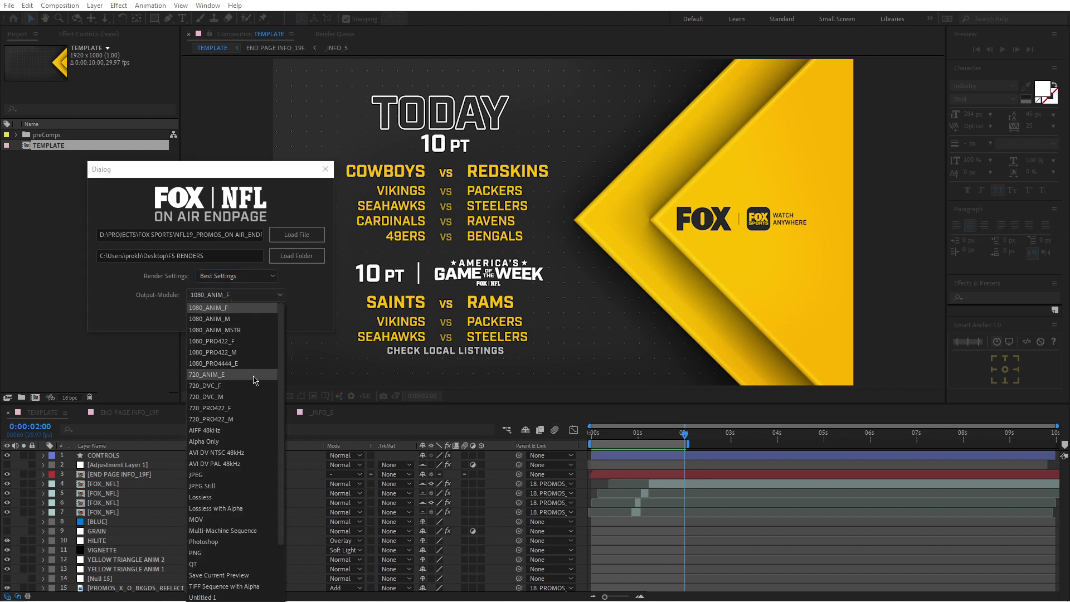
pyautogui.click(238, 311)
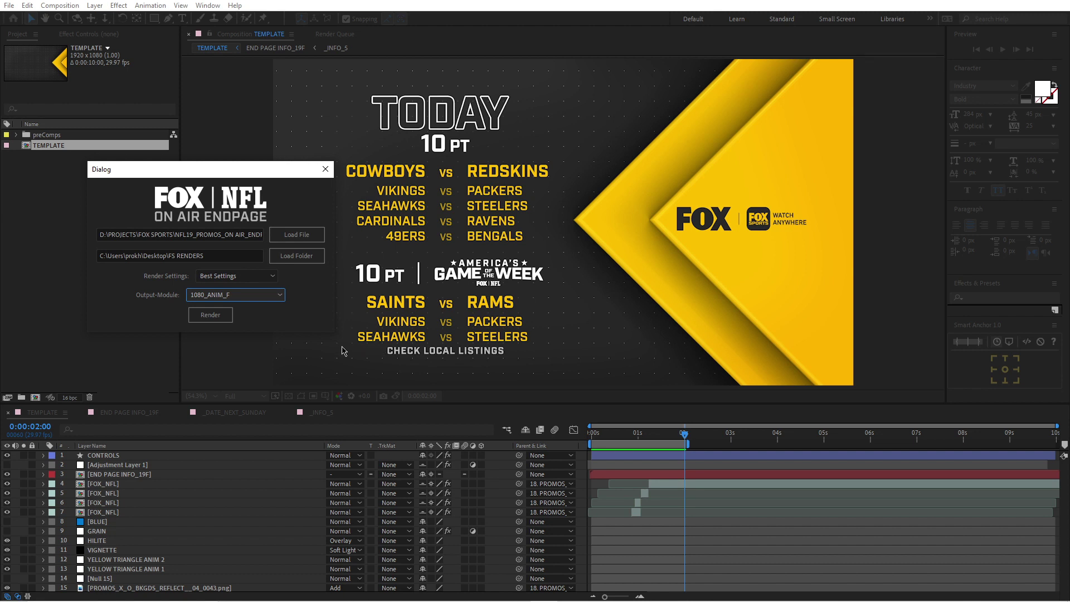
# Step: Render the TNFL19_WK1, WK2 and WK3 end pages, then close the script dialog
pyautogui.click(231, 318)
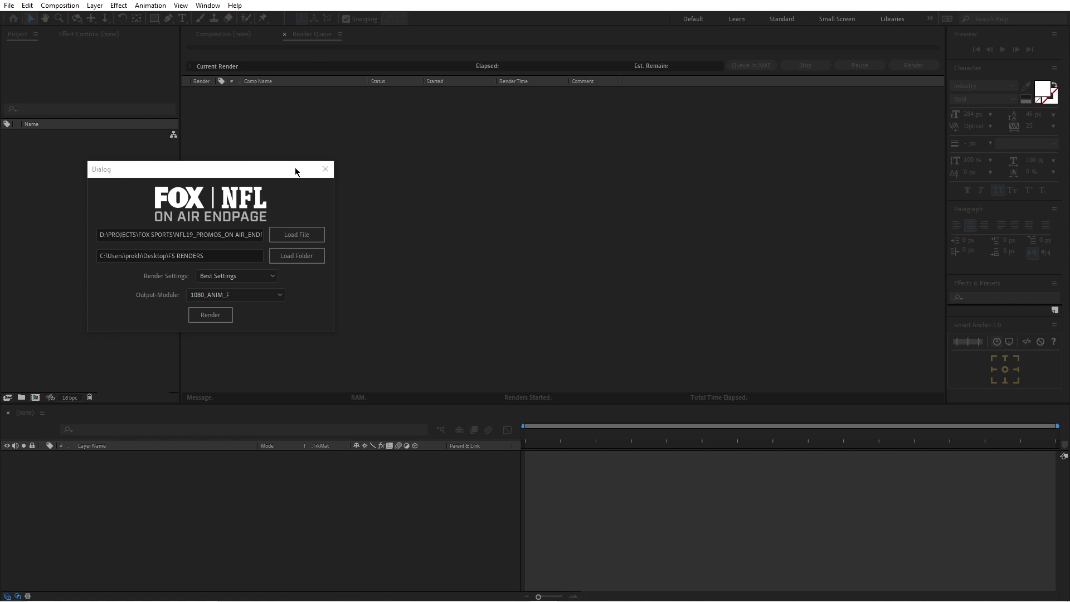
pyautogui.click(325, 169)
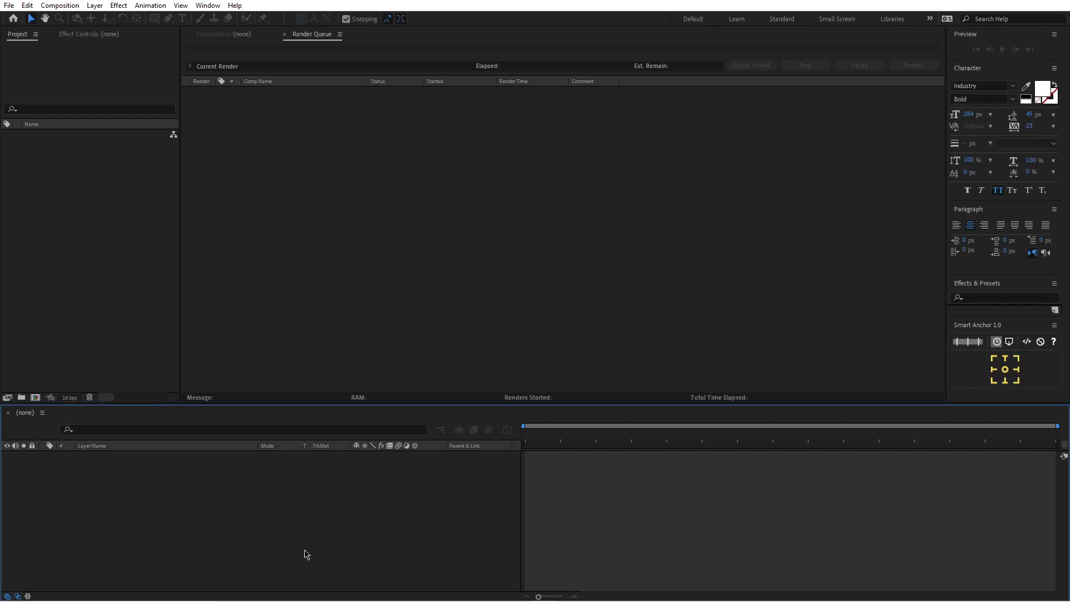
# Step: Bring up the FS RENDERS folder and widen it to show all rendered files
pyautogui.moveTo(299, 595)
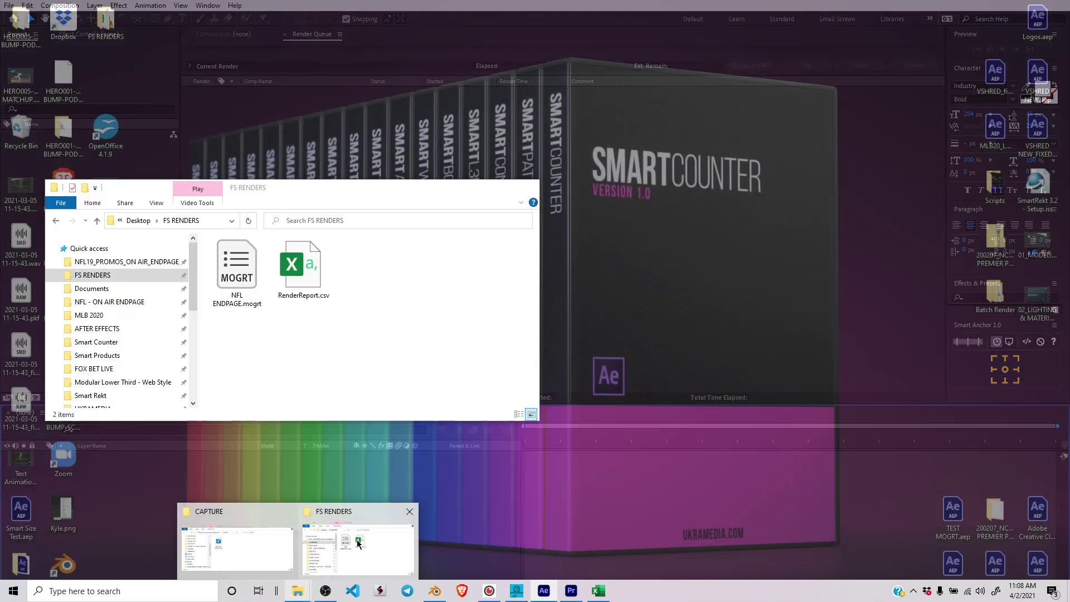
pyautogui.click(358, 542)
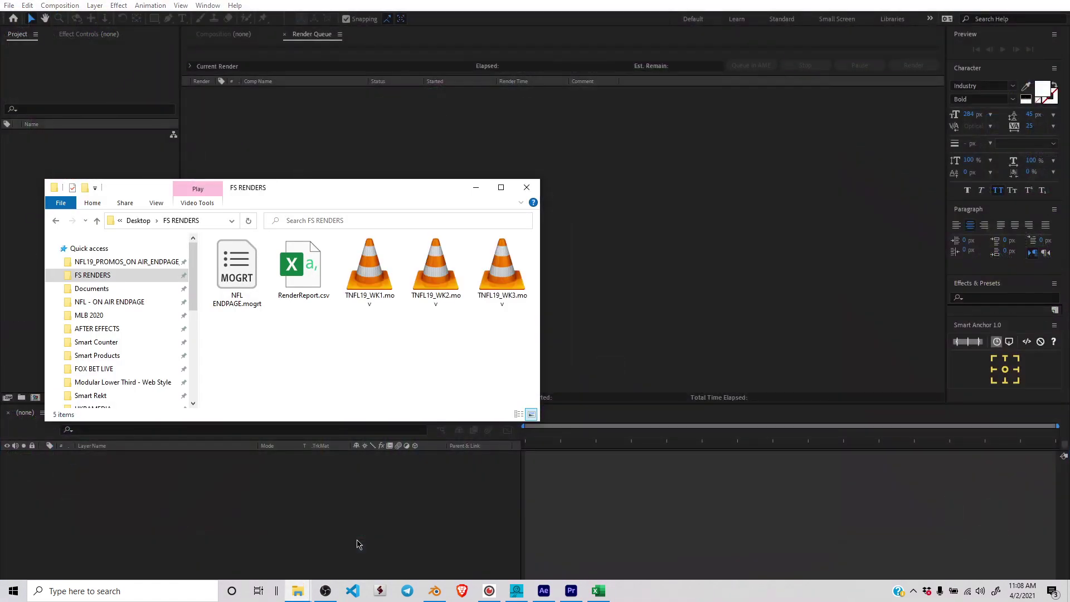
pyautogui.moveTo(540, 386); pyautogui.dragTo(680, 384)
pyautogui.click(309, 280)
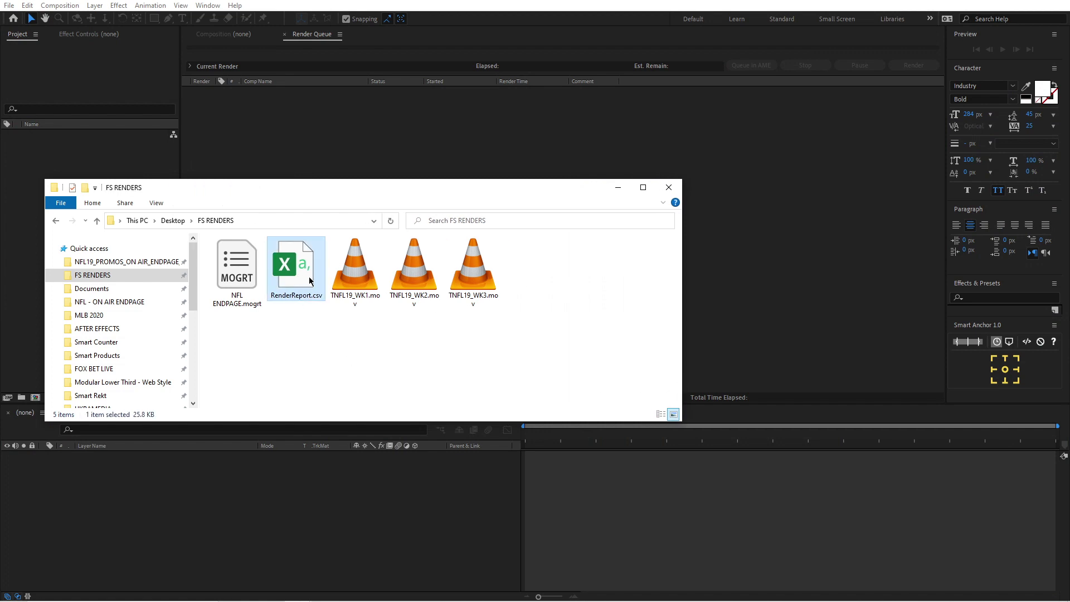
pyautogui.moveTo(354, 333); pyautogui.dragTo(501, 263)
pyautogui.click(471, 327)
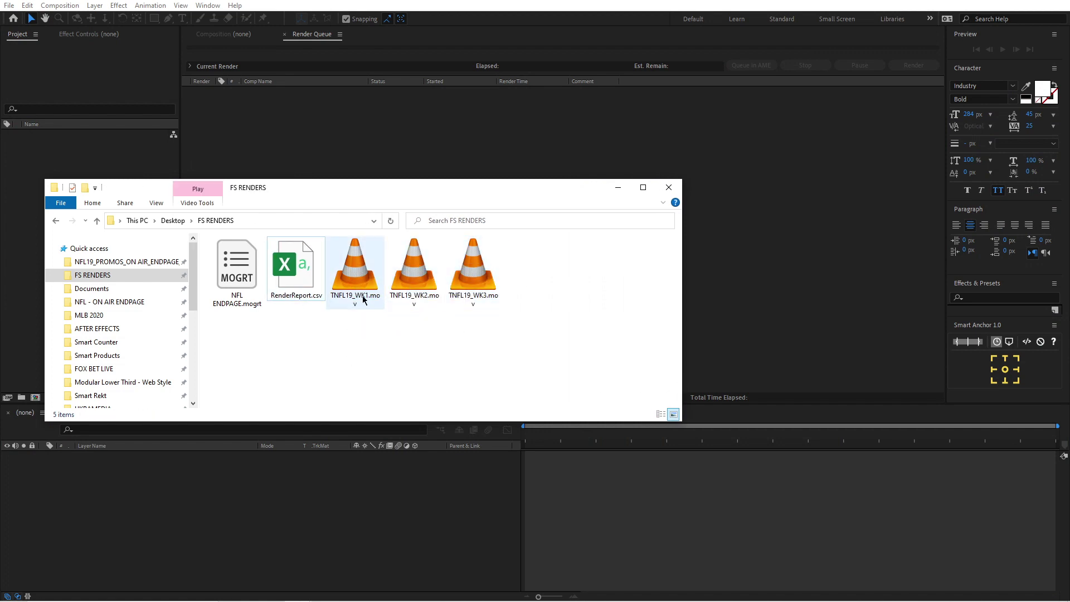
# Step: Play back TNFL19_WK1.mov, TNFL19_WK2.mov and TNFL19_WK3.mov
pyautogui.click(369, 281)
pyautogui.doubleClick(369, 281)
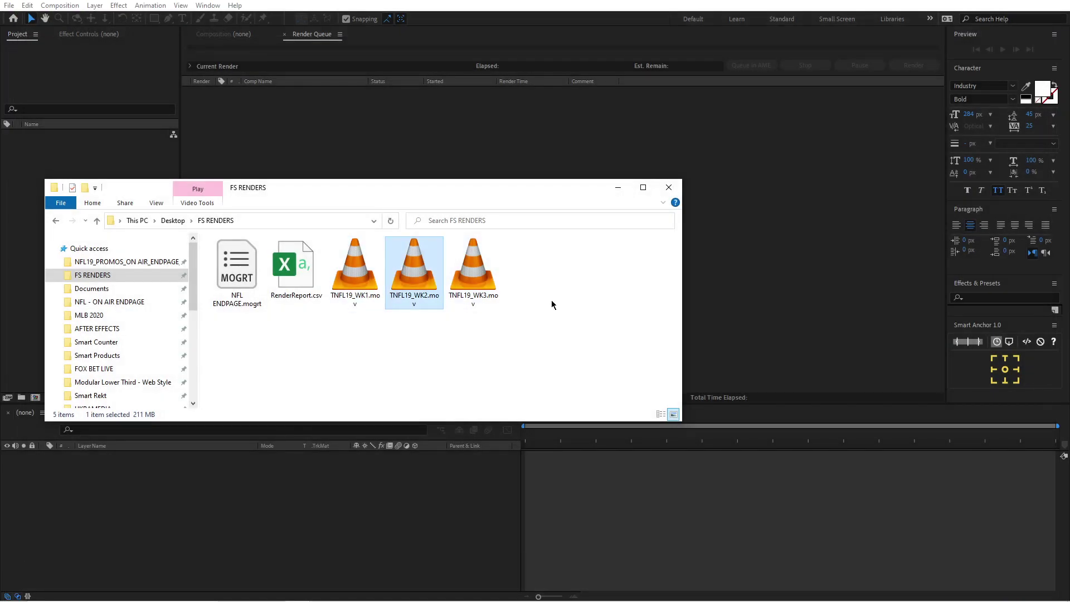
pyautogui.press('Return')
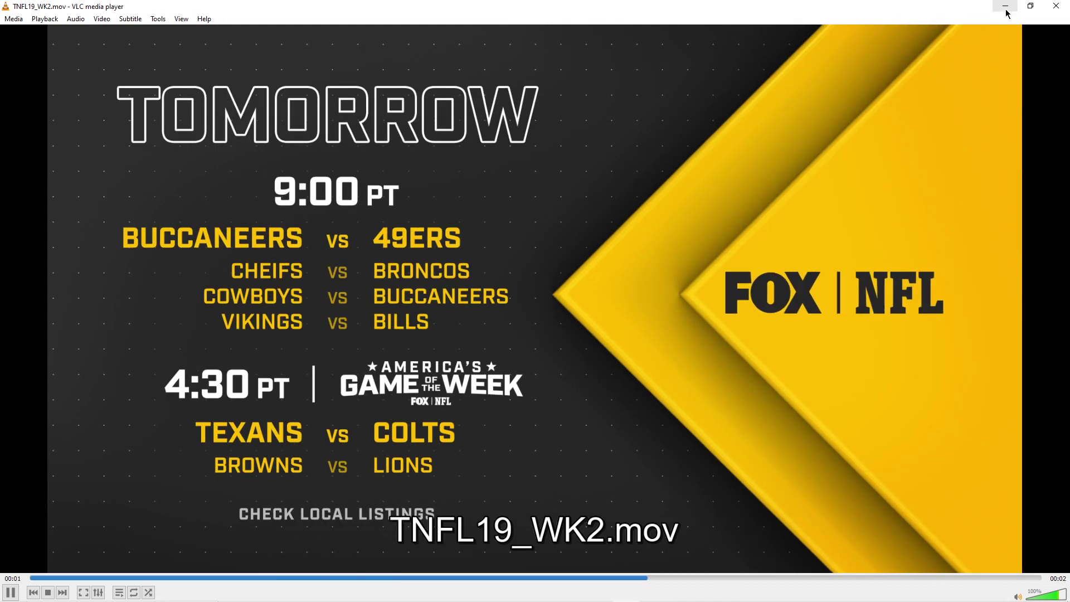
pyautogui.click(1056, 5)
pyautogui.press('Right')
pyautogui.press('Return')
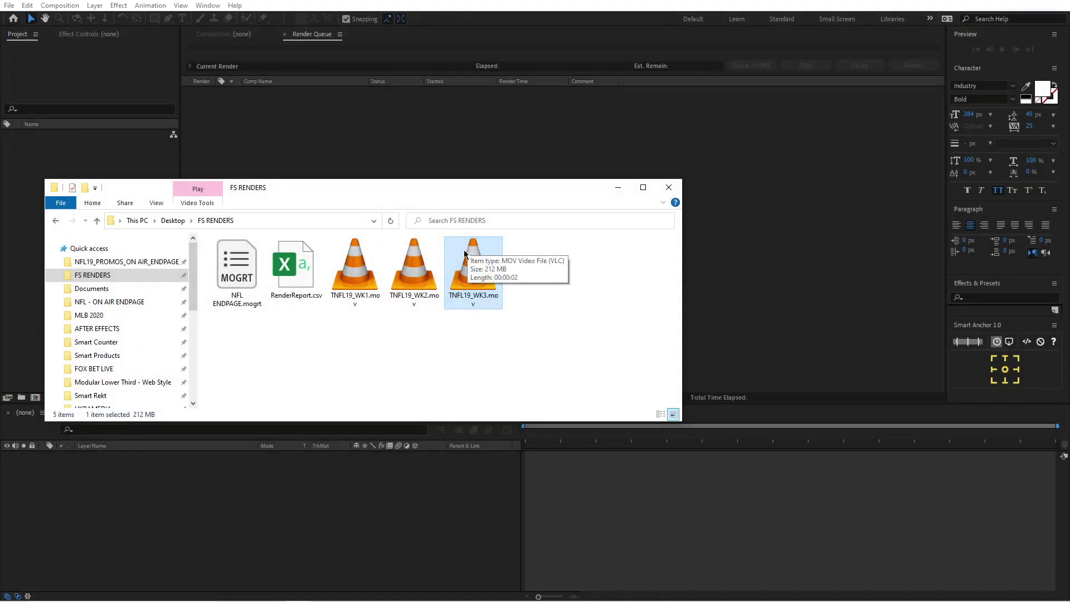
# Step: Refresh All in Excel's render list, then set the TNFL19_WK2 row's Status to Ready
pyautogui.click(598, 591)
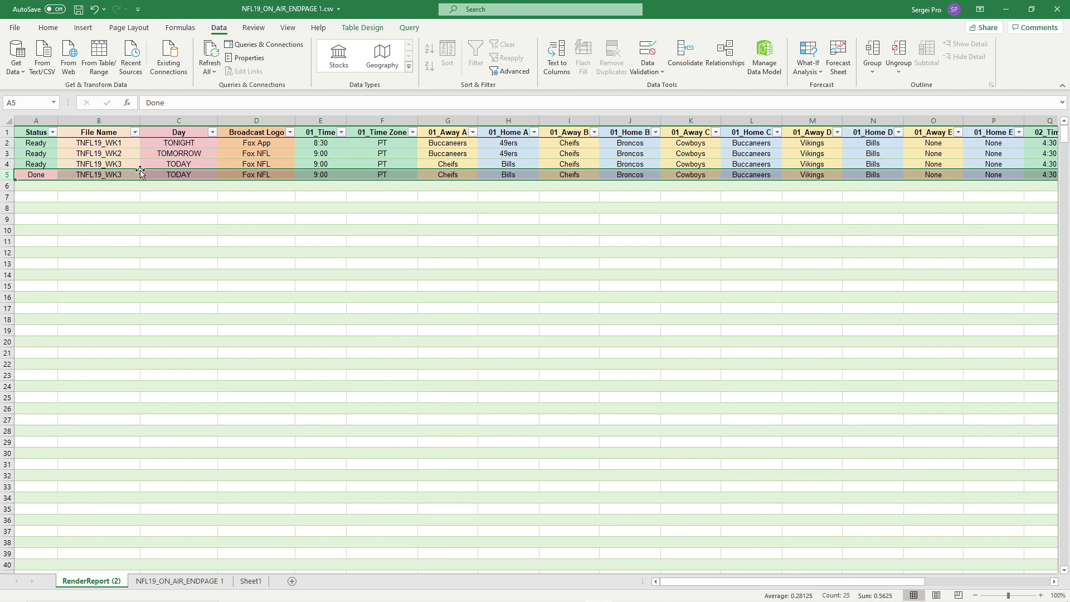
pyautogui.click(212, 58)
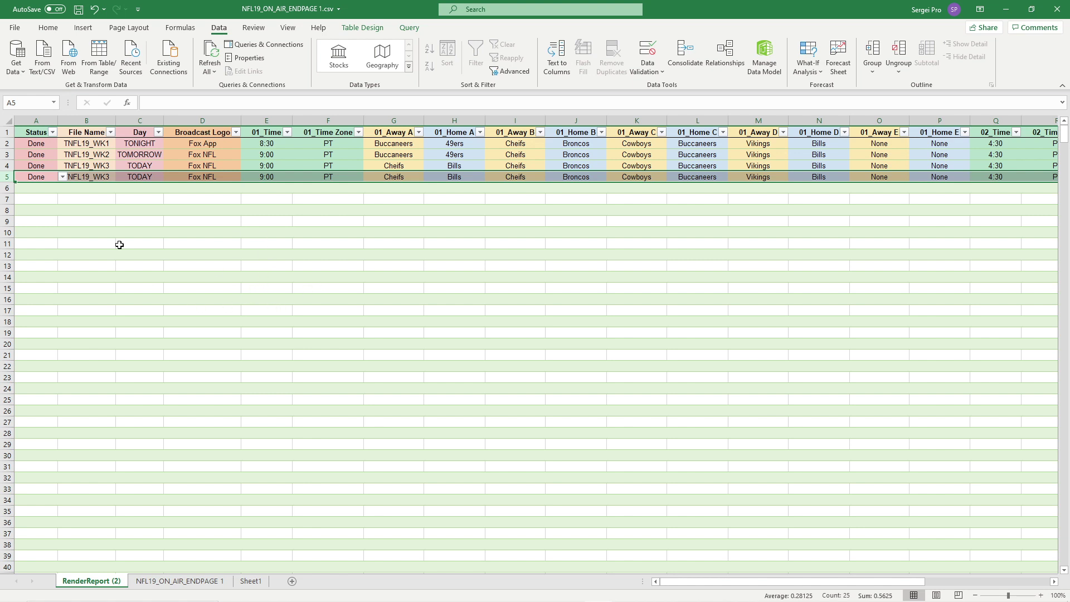
pyautogui.click(49, 155)
pyautogui.click(62, 155)
pyautogui.click(59, 170)
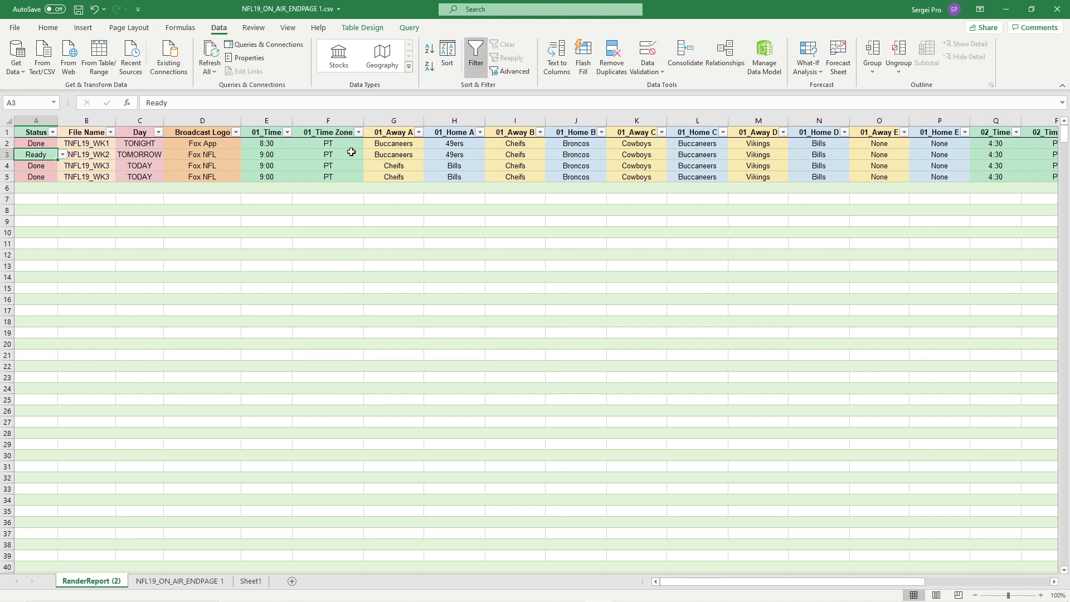